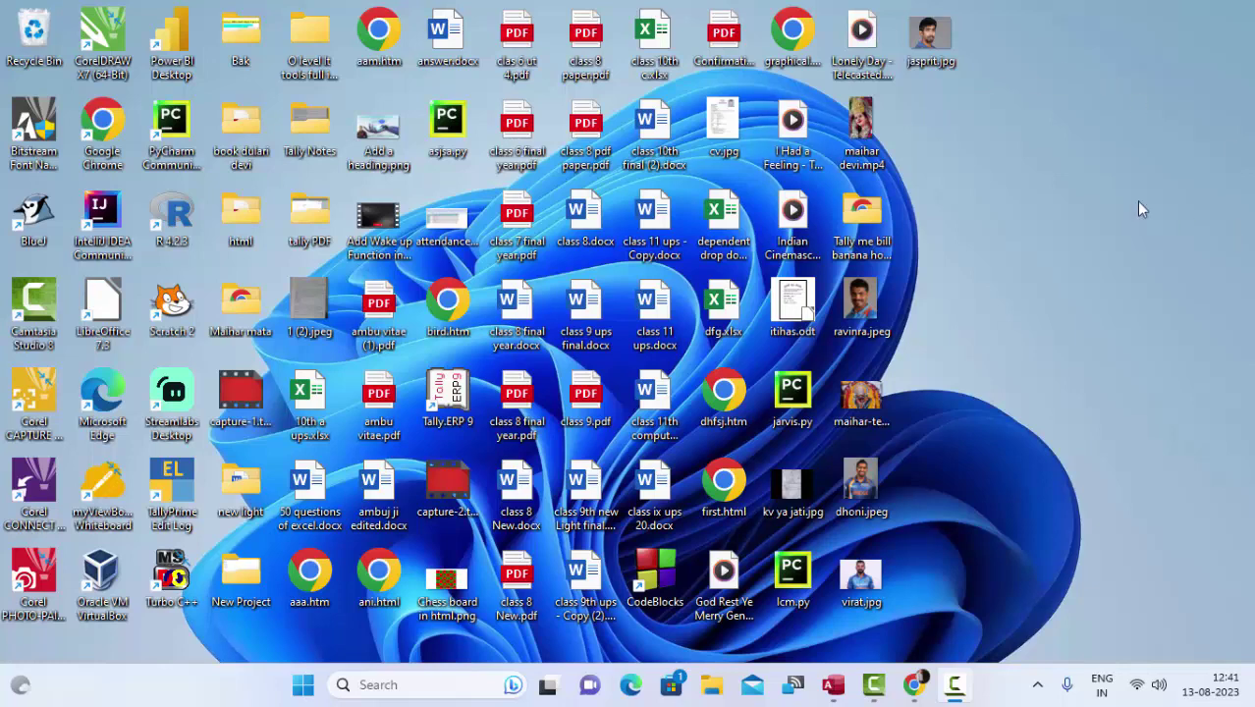
# Refresh the desktop, launch Access and create the blank database Database165
pyautogui.rightClick(1078, 174)
pyautogui.click(1115, 247)
pyautogui.click(830, 687)
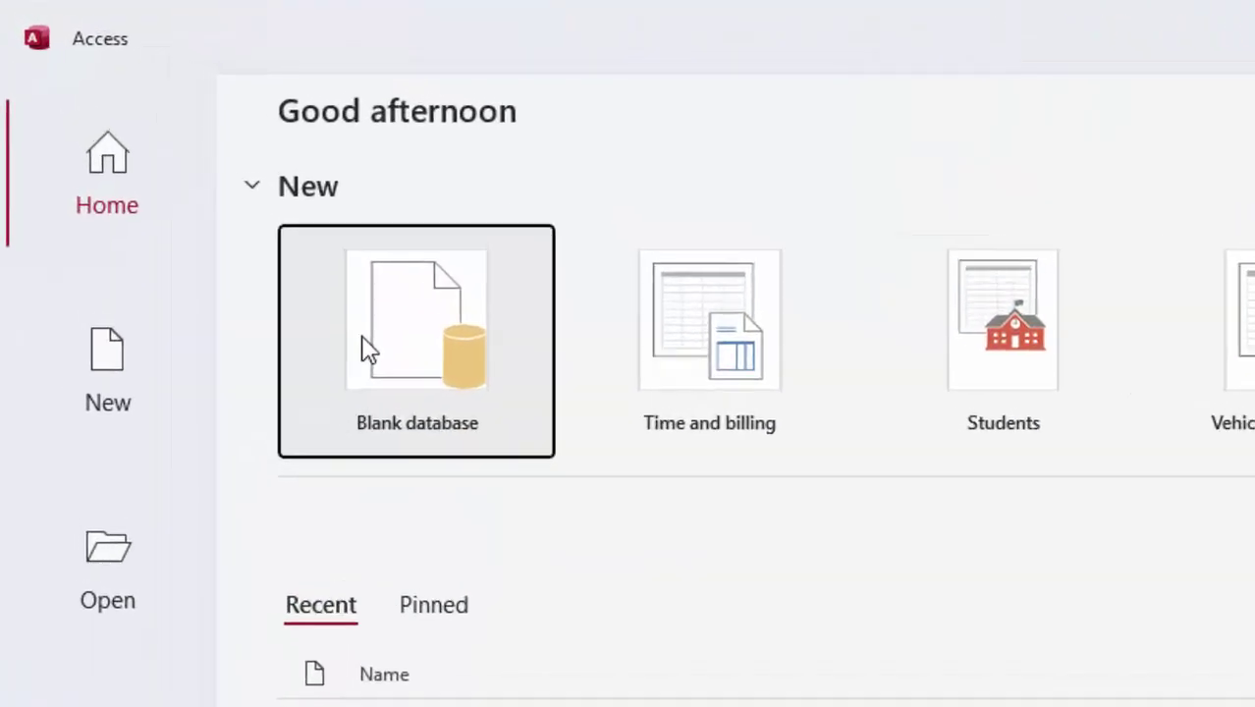
pyautogui.click(302, 288)
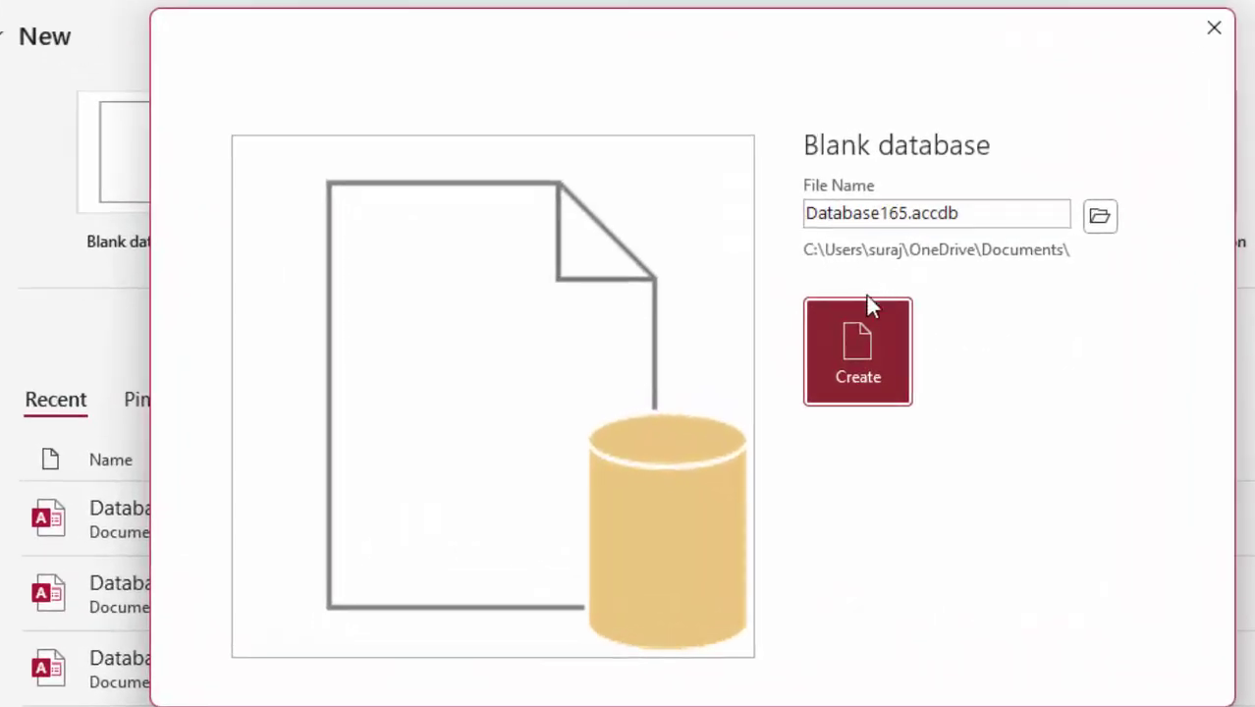
pyautogui.click(850, 308)
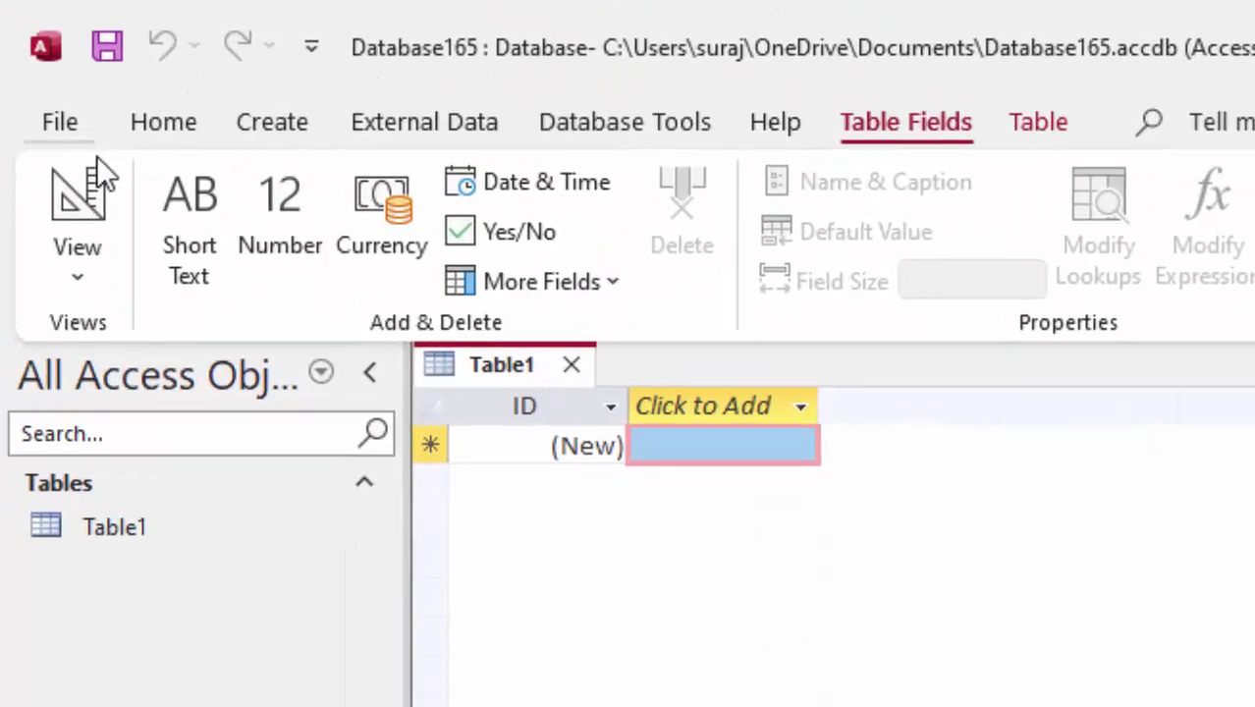
# Save the new table as StudentT and open it in Design view
pyautogui.click(90, 173)
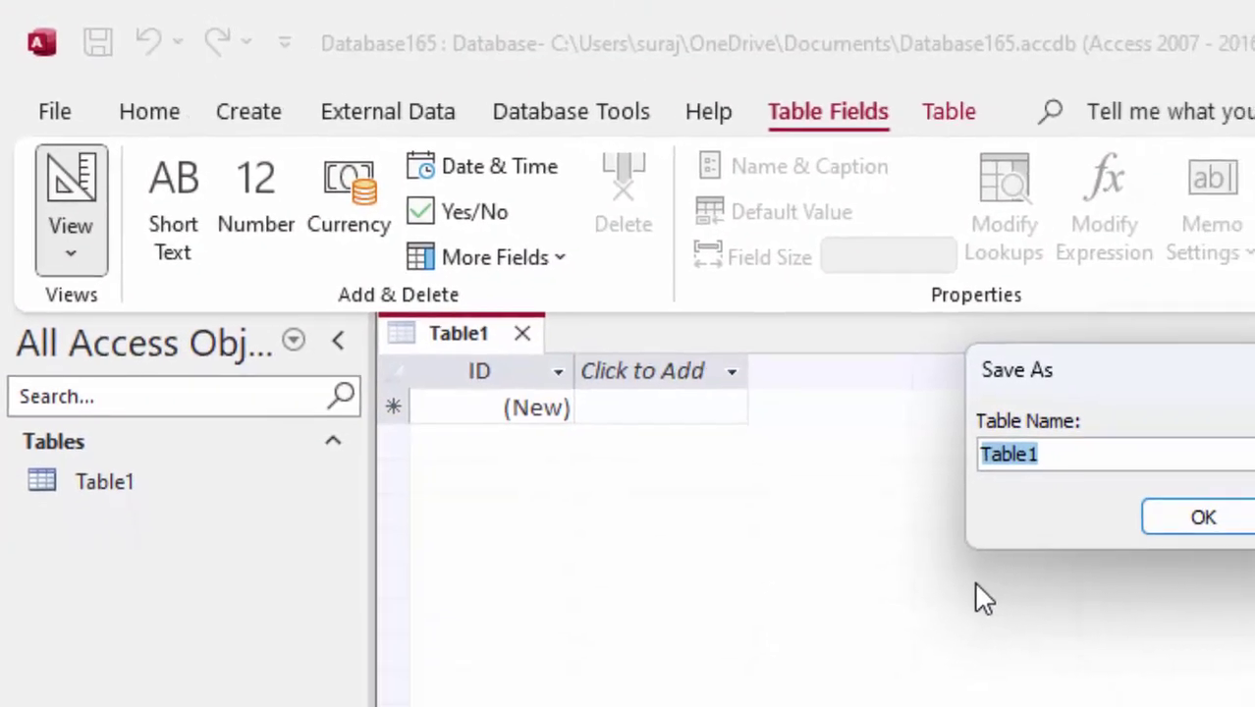
pyautogui.press('BackSpace')
pyautogui.write('Student')
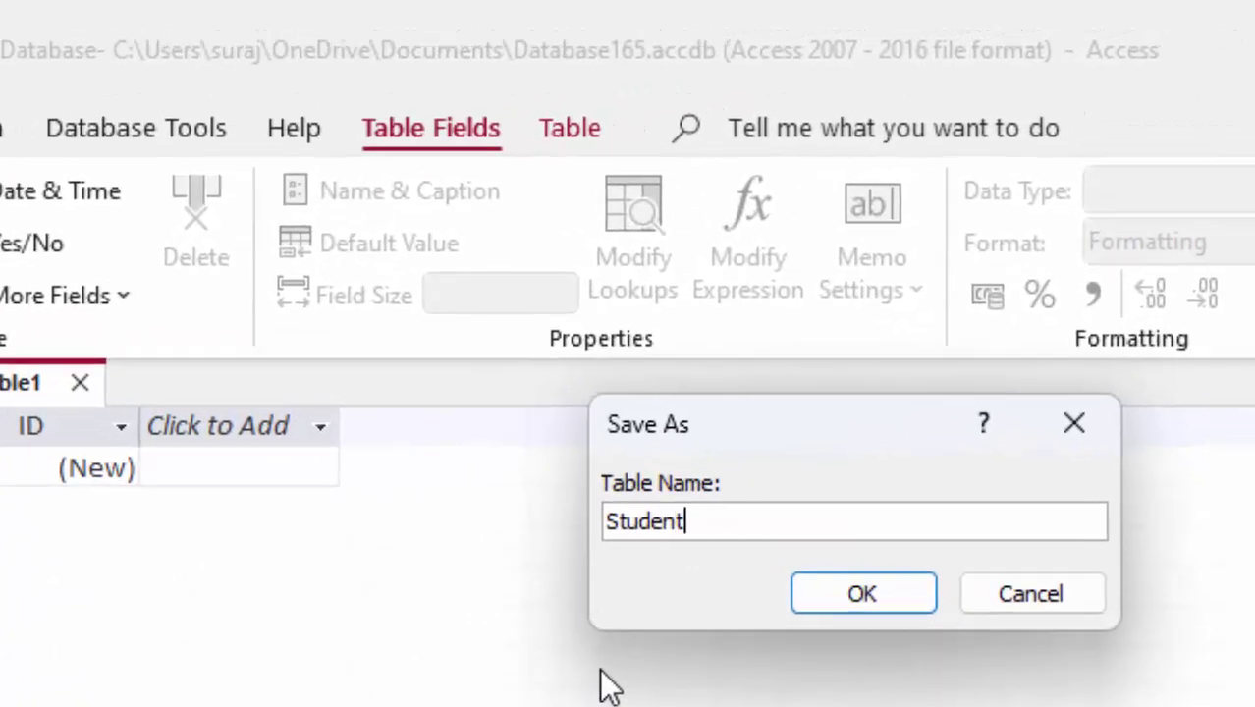
pyautogui.write('T')
pyautogui.press('Return')
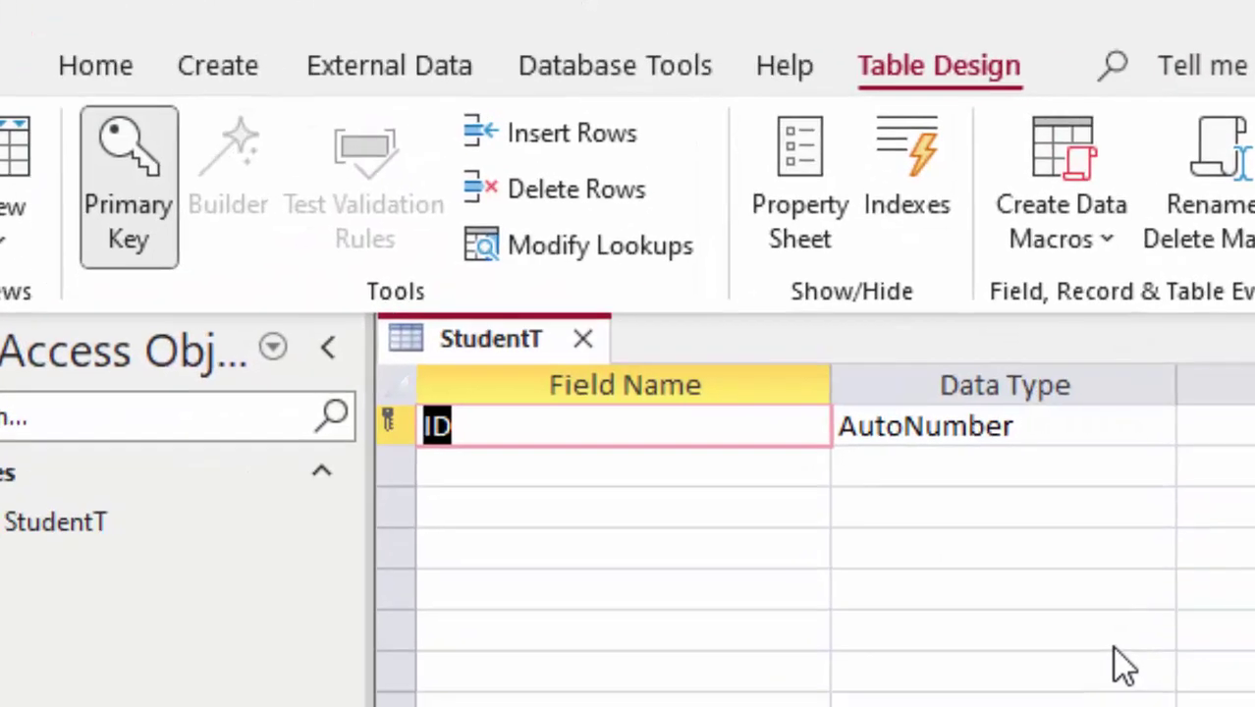
# Rename ID to Roll_number (AutoNumber) and add a Name of Students Short Text field
pyautogui.press('BackSpace')
pyautogui.write('Roll_n')
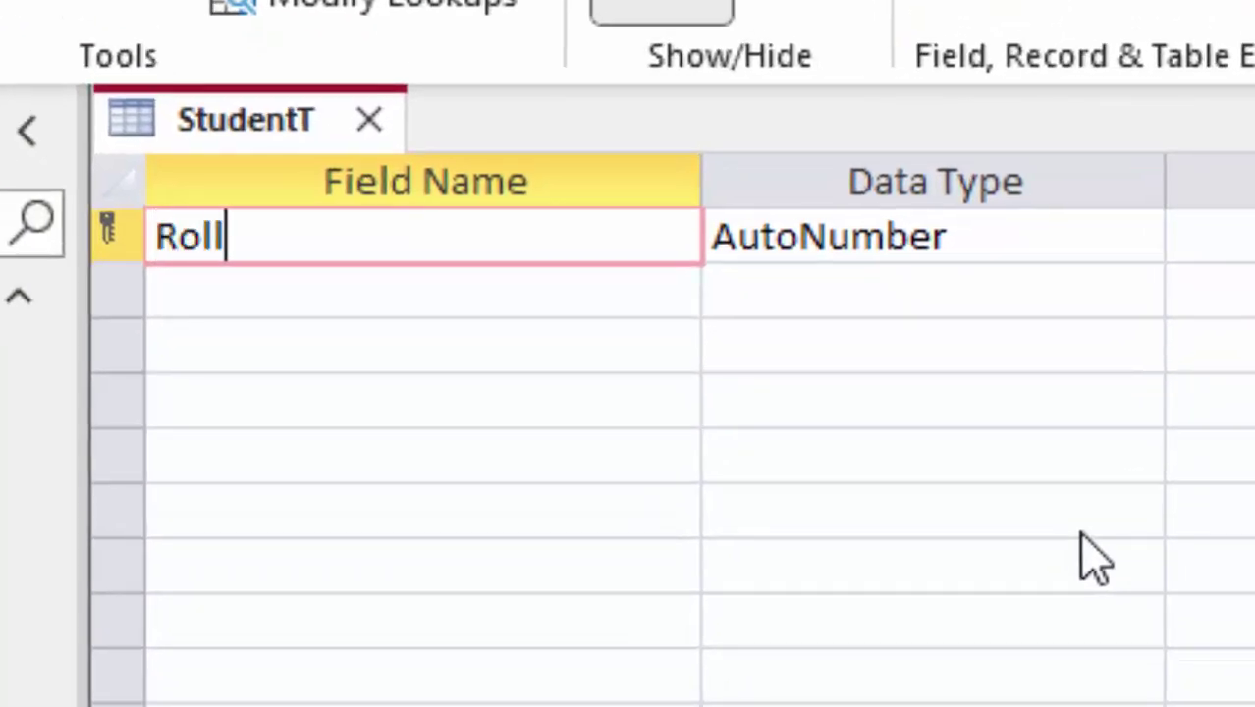
pyautogui.write('umbe')
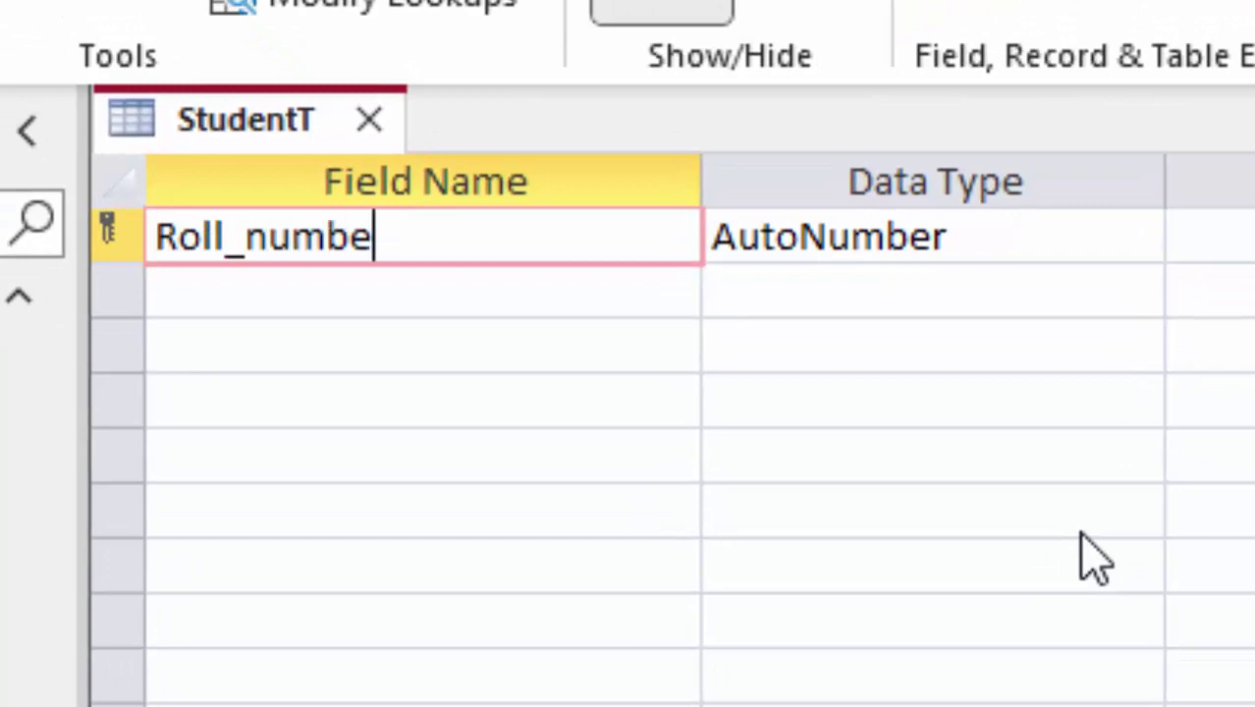
pyautogui.write('r')
pyautogui.click(985, 251)
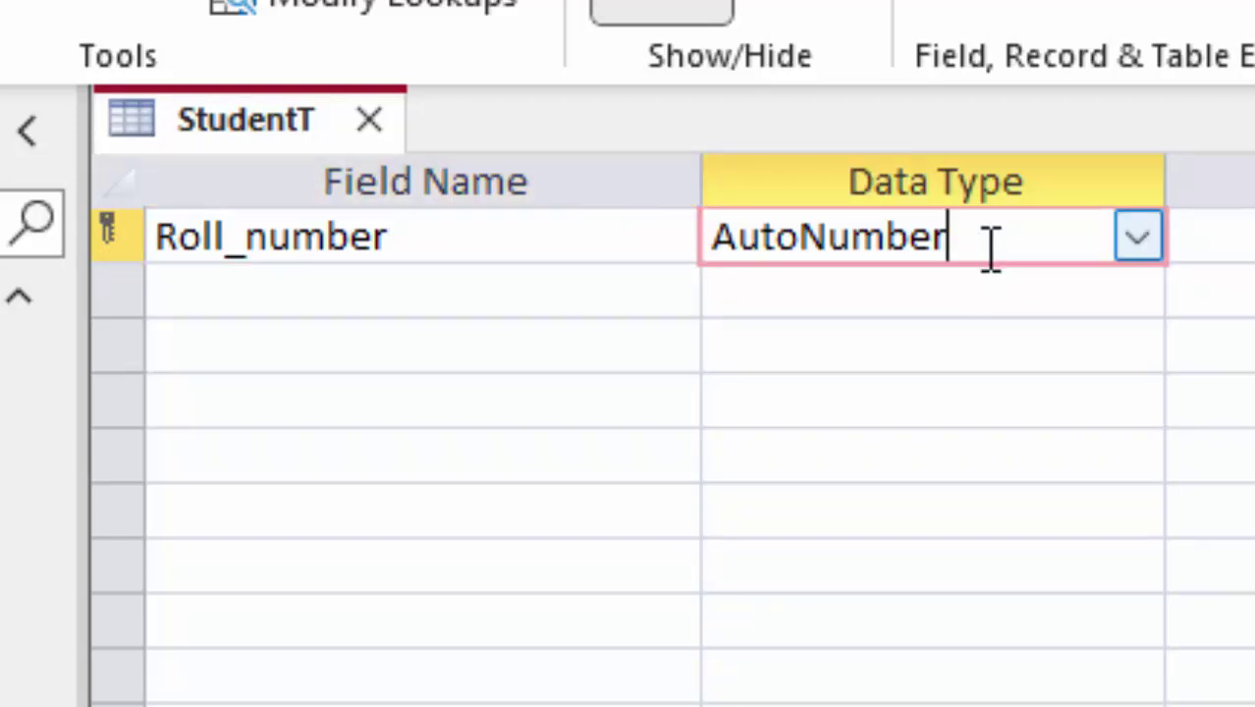
pyautogui.click(370, 291)
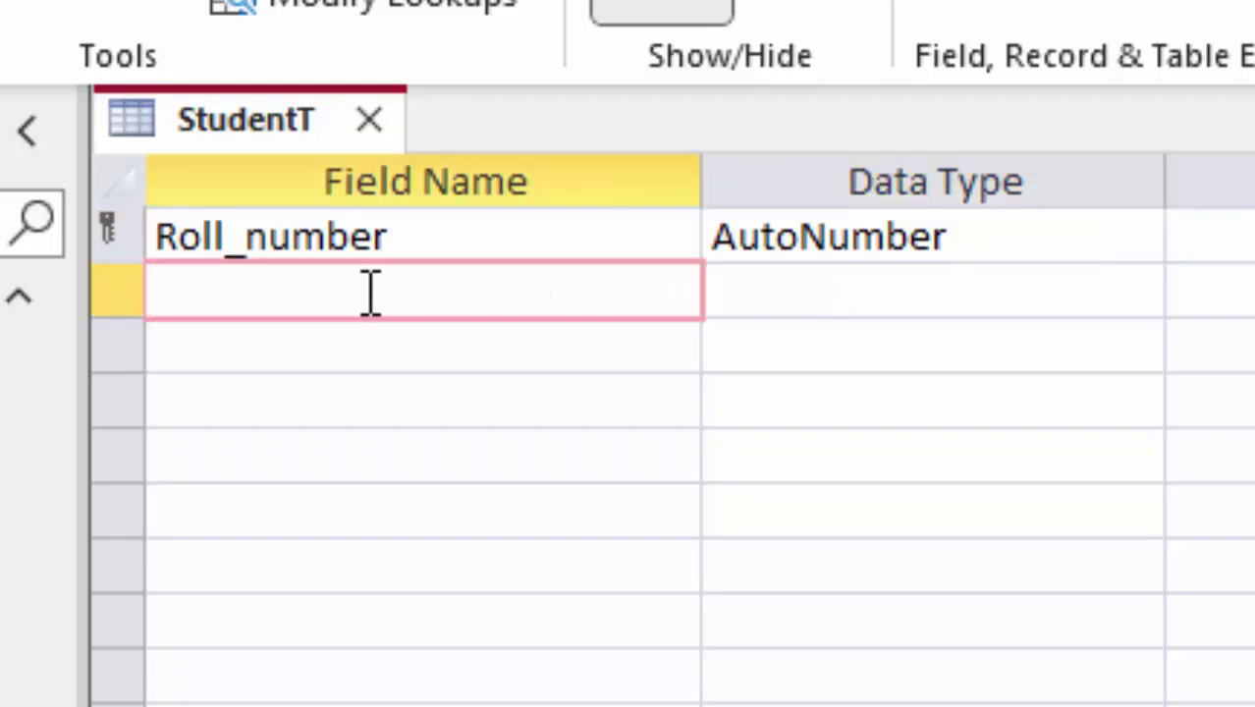
pyautogui.write('Name ')
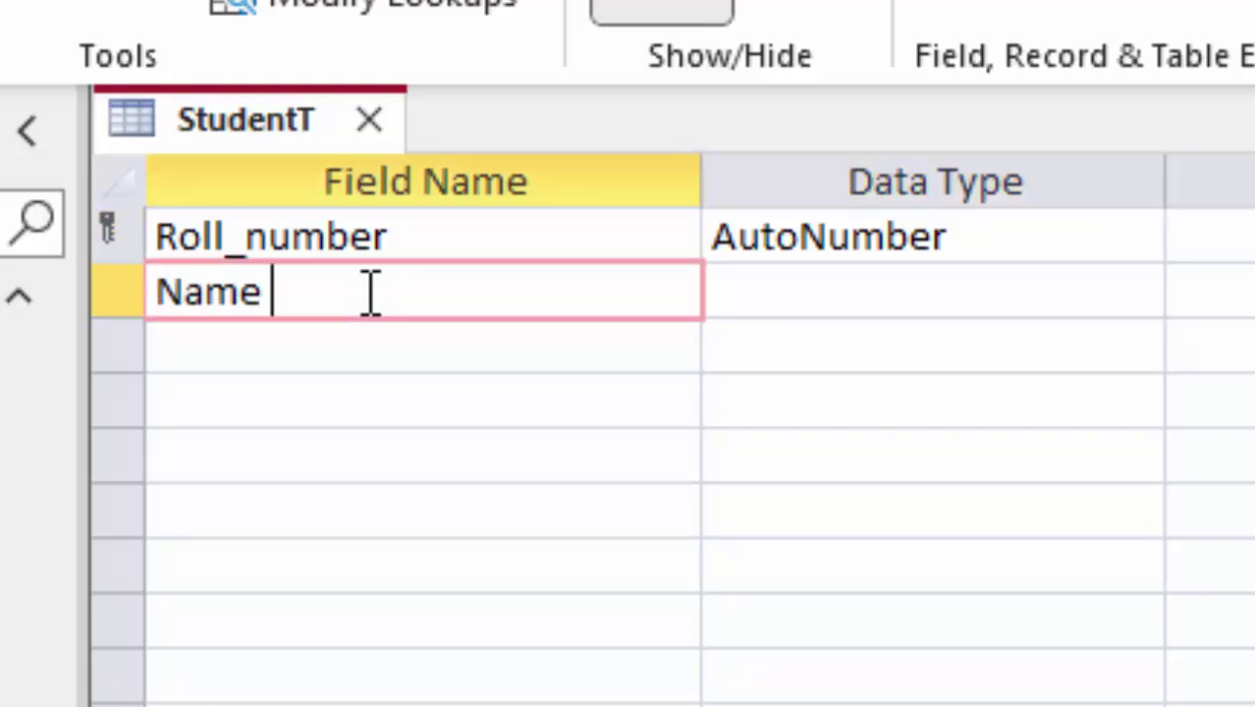
pyautogui.write('of Stud')
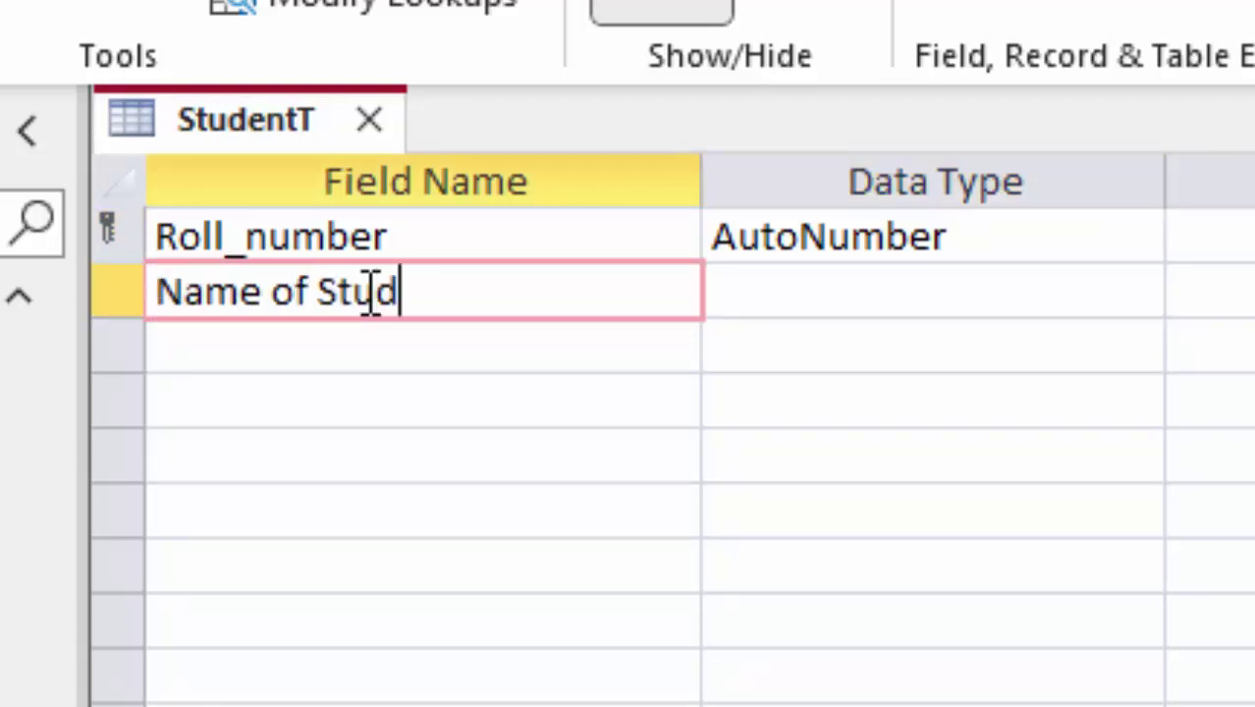
pyautogui.write('ent')
pyautogui.write('s')
pyautogui.press('Tab')
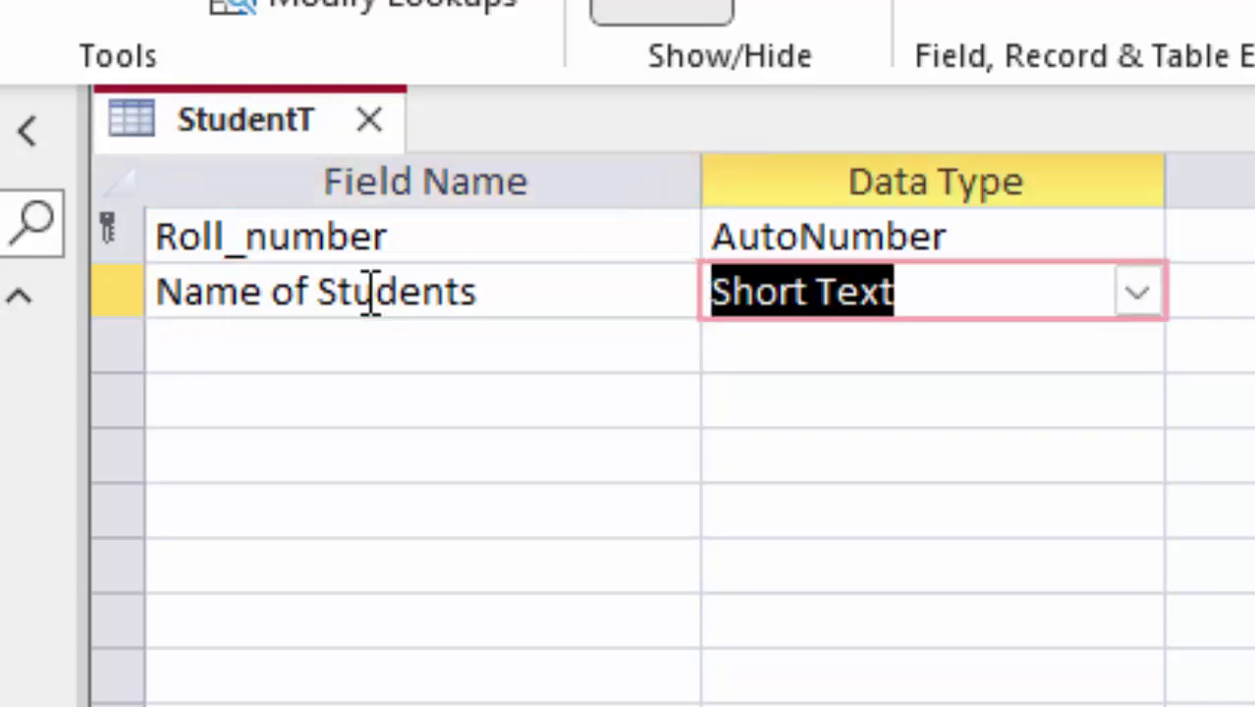
# Add a third field, Photo, with the Attachment data type
pyautogui.click(282, 336)
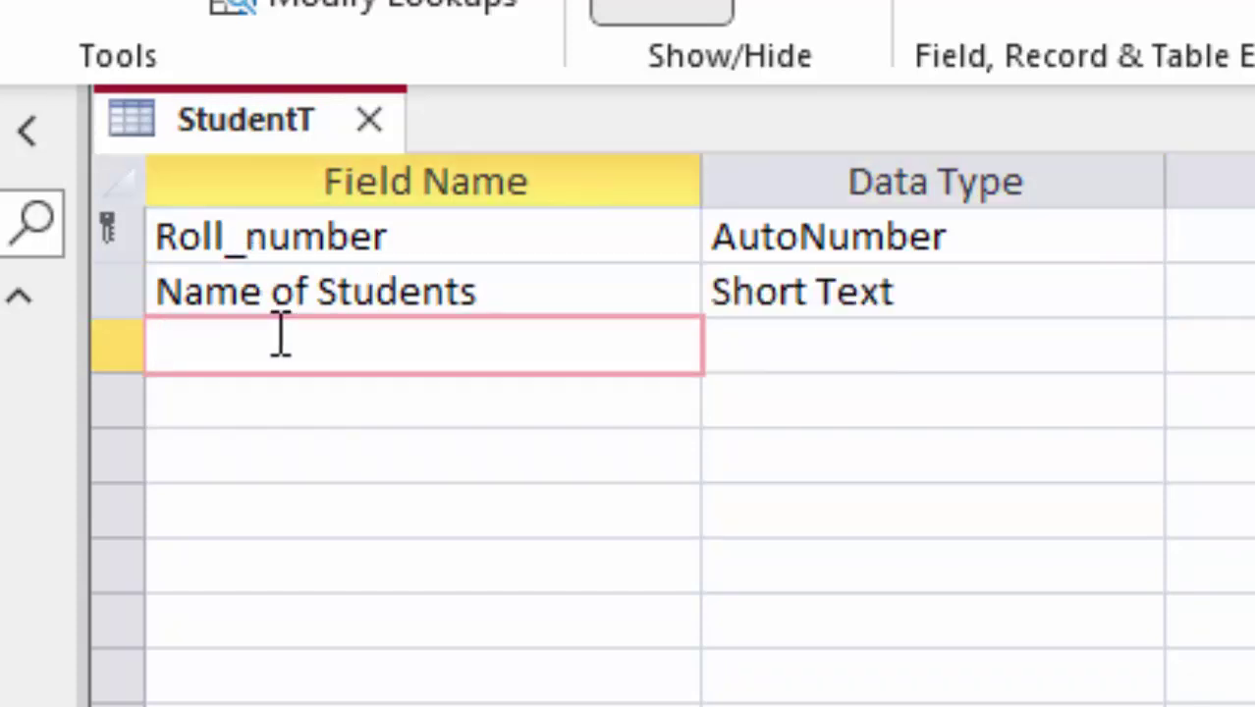
pyautogui.write('Pg')
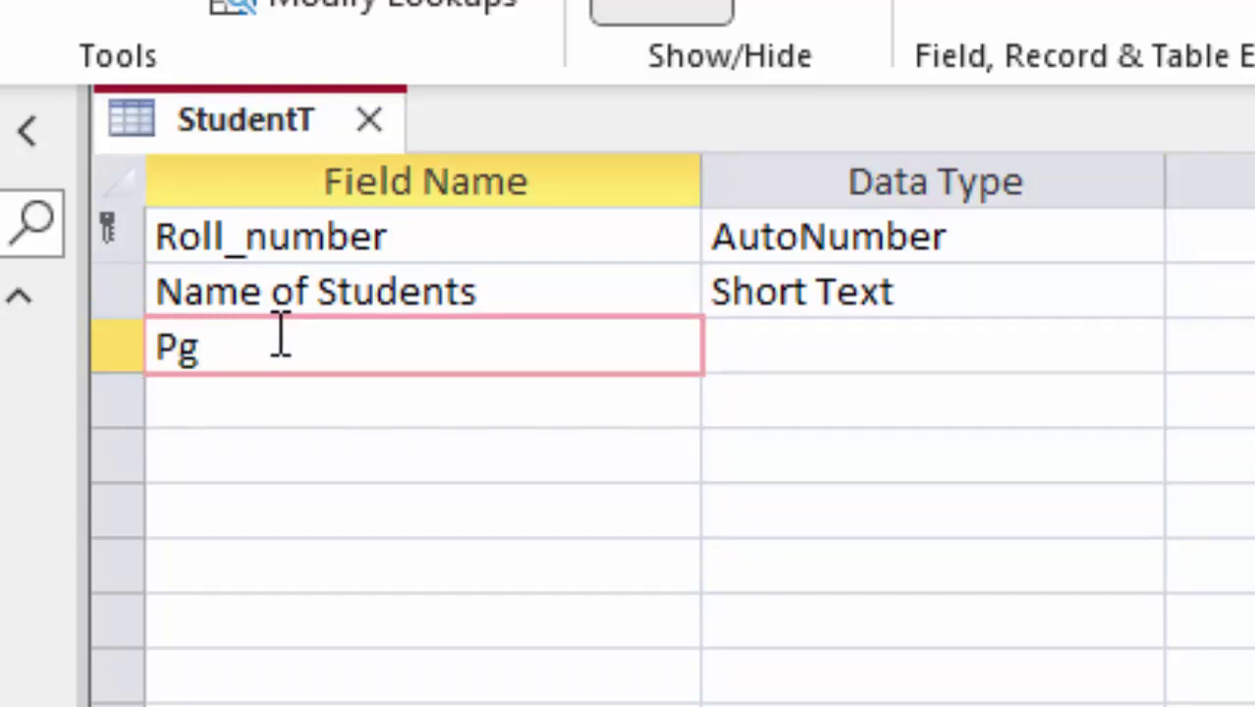
pyautogui.write('hoto')
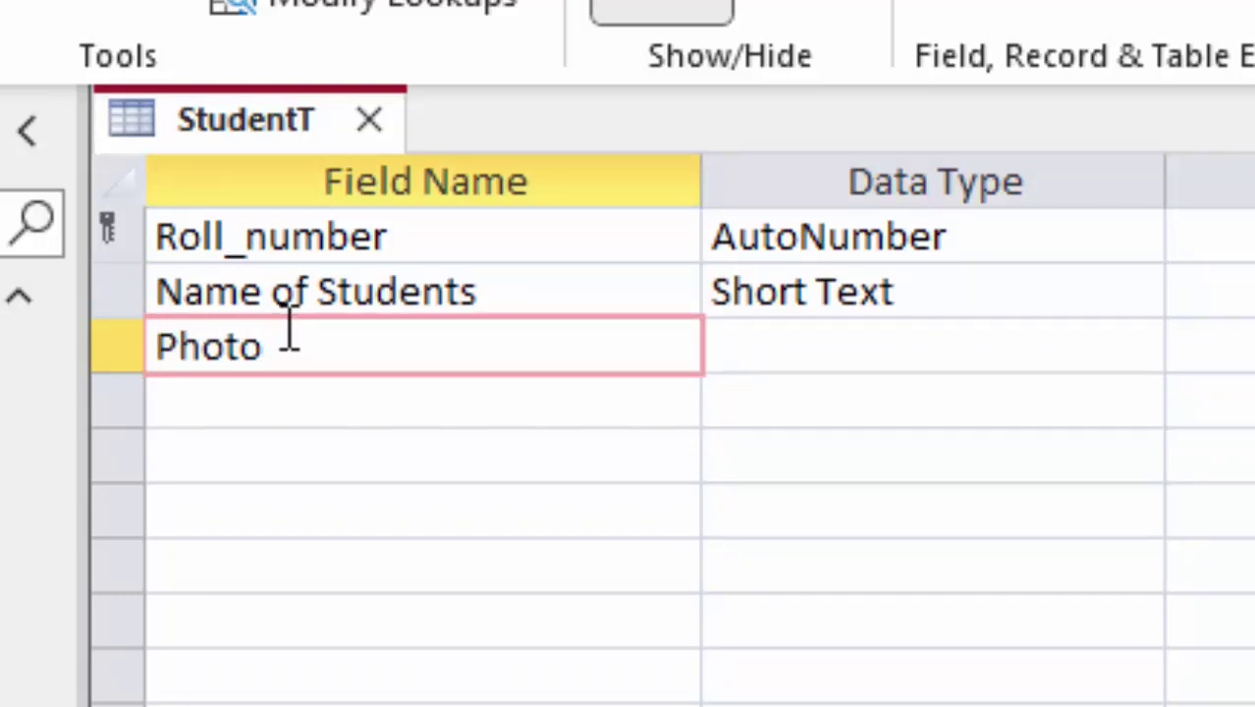
pyautogui.click(731, 330)
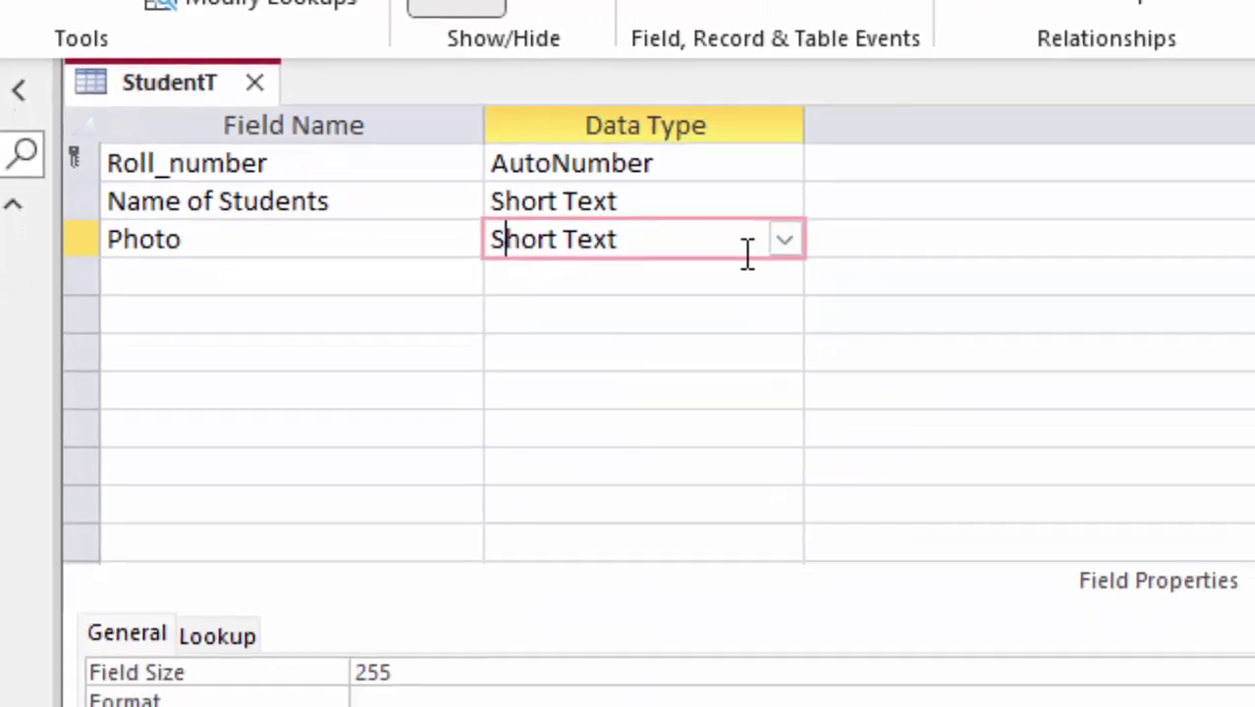
pyautogui.click(746, 227)
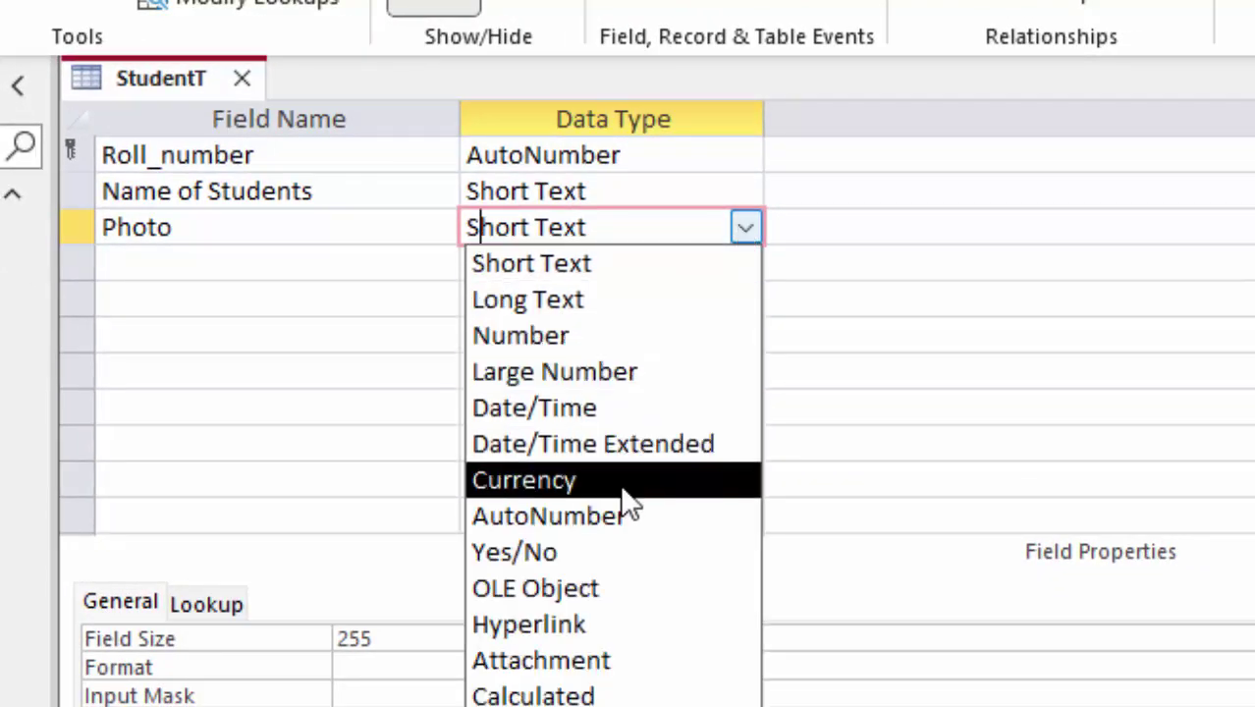
pyautogui.click(596, 651)
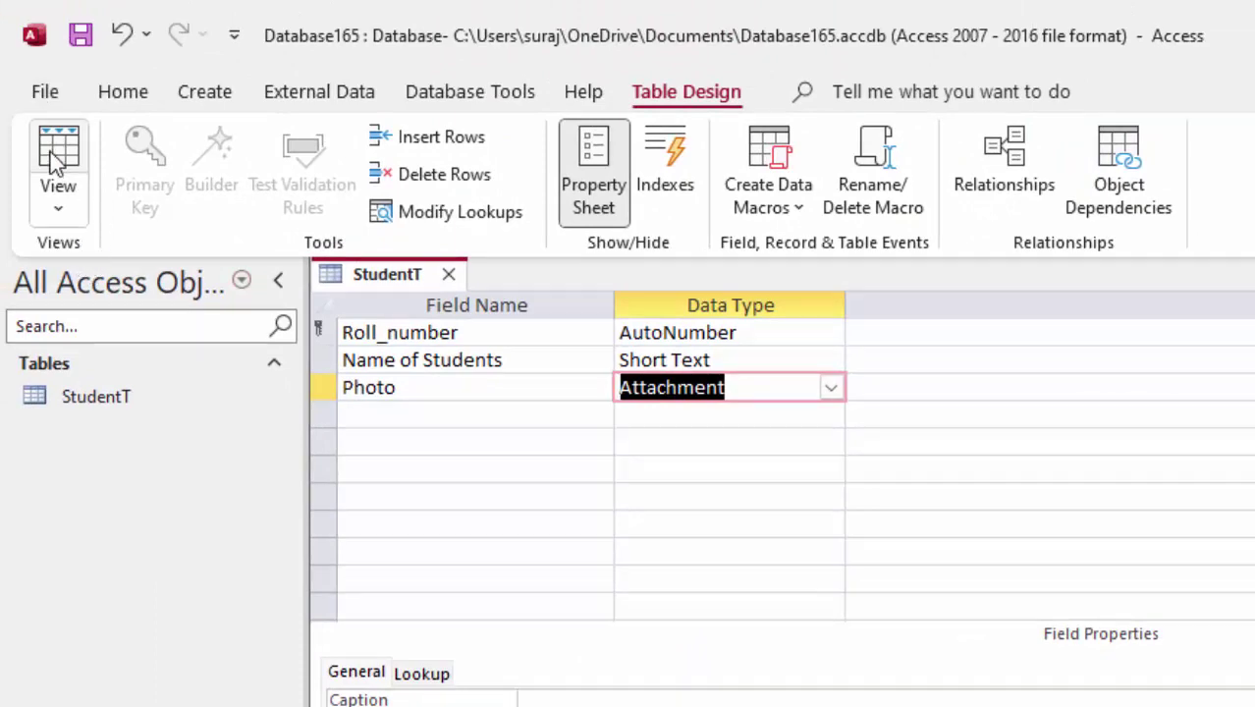
# Save StudentT, switch to Datasheet view and widen the Roll_number and Name of Students columns
pyautogui.click(57, 159)
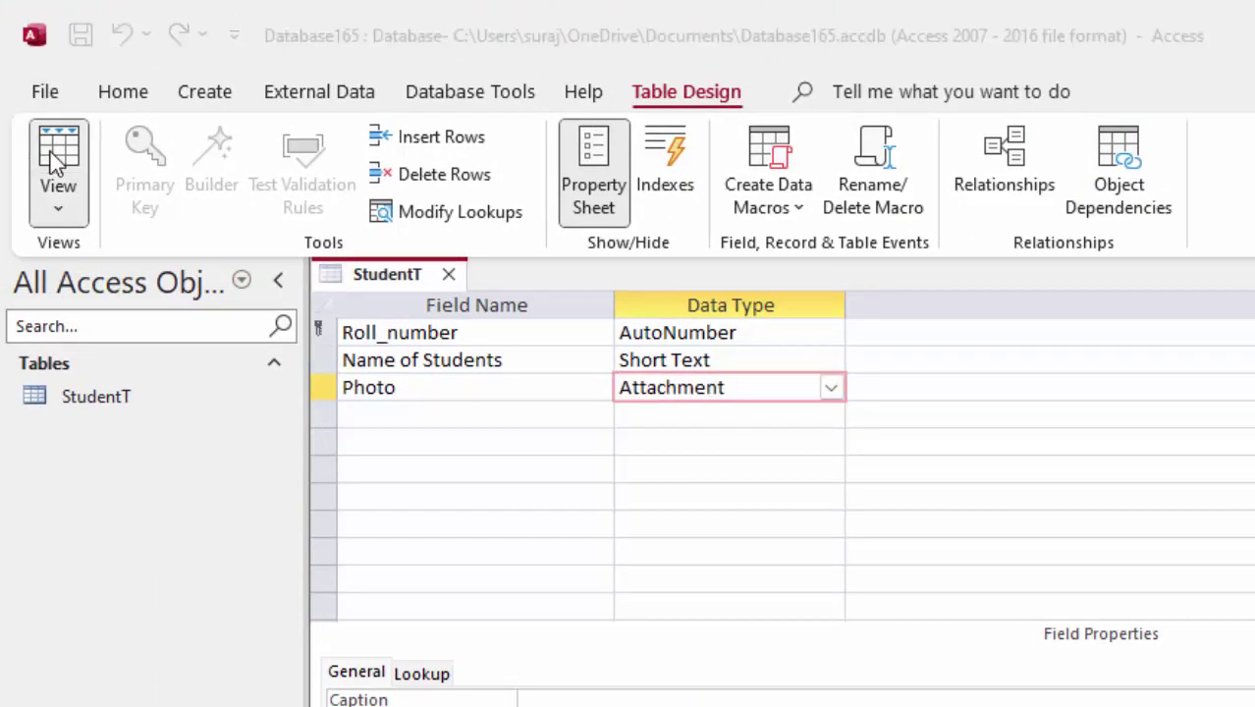
pyautogui.click(947, 636)
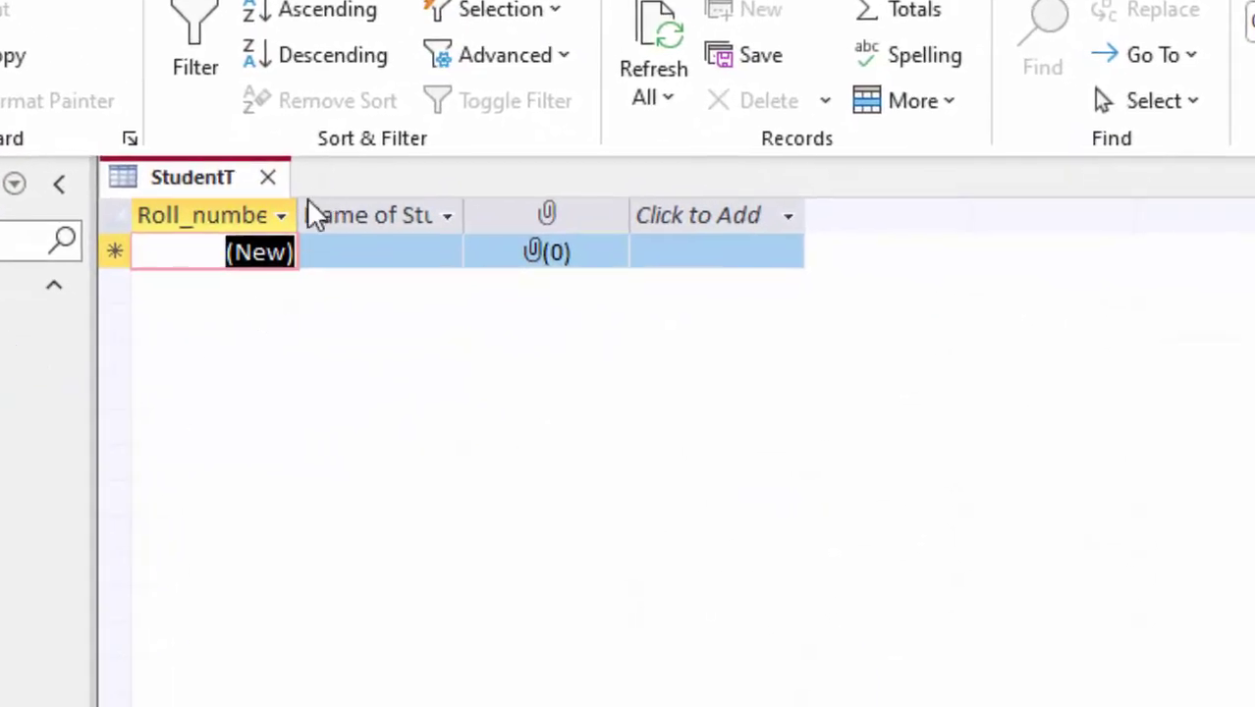
pyautogui.click(283, 215)
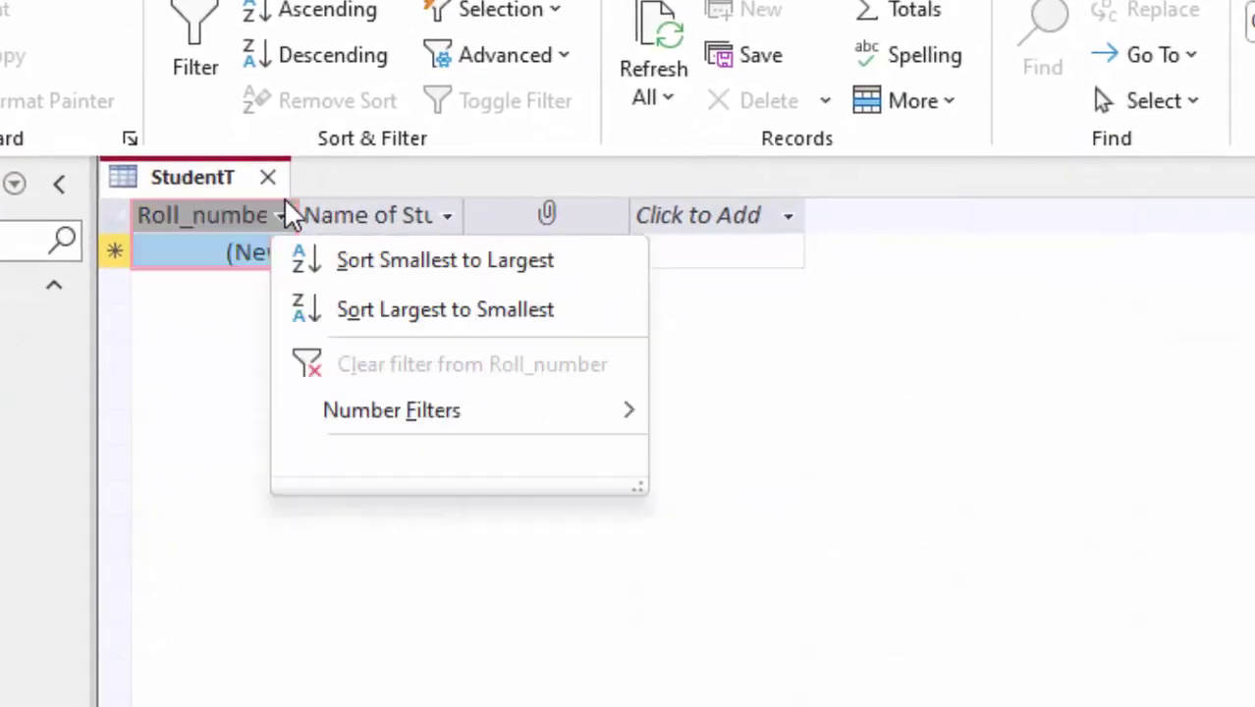
pyautogui.moveTo(297, 216); pyautogui.dragTo(401, 236)
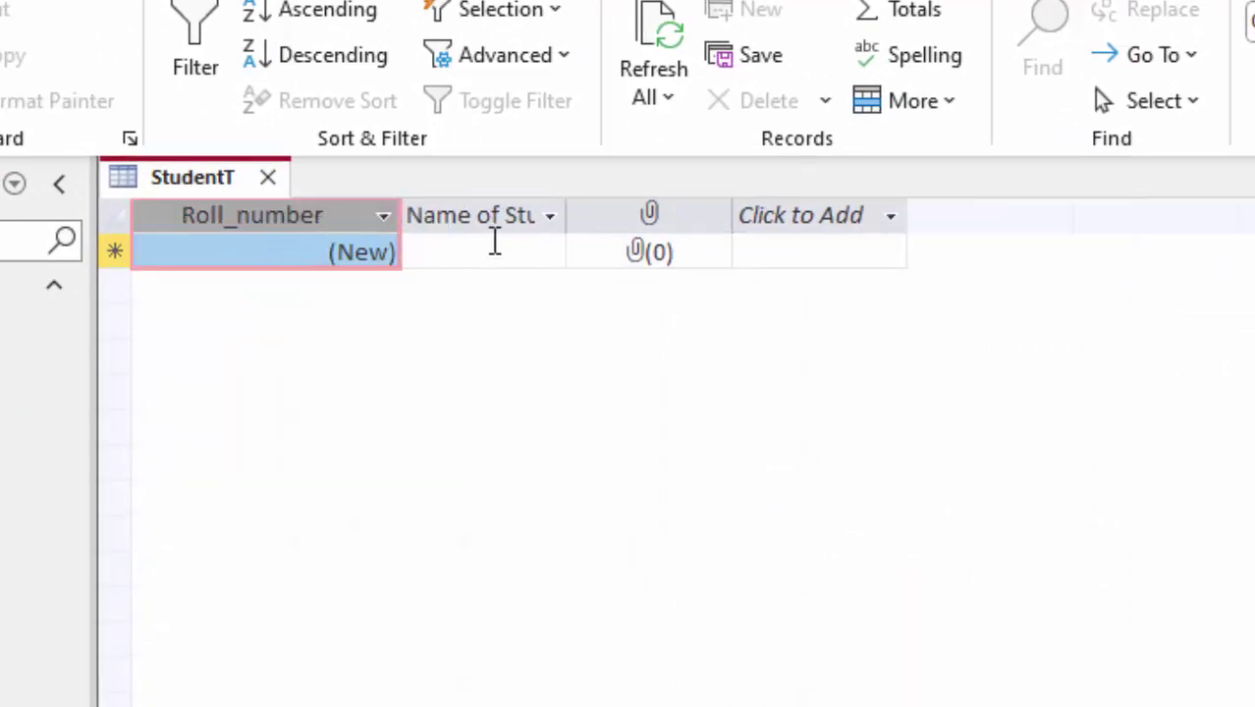
pyautogui.moveTo(575, 202); pyautogui.dragTo(674, 294)
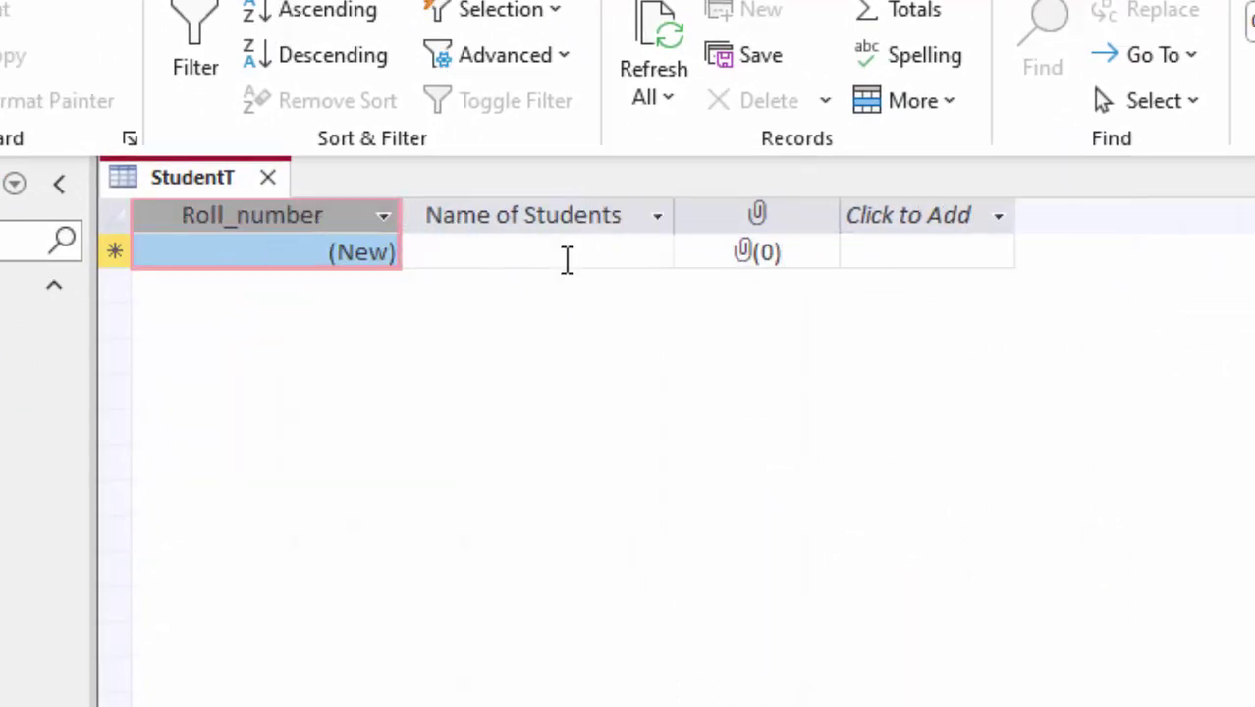
# Enter the students Ravindra, Dhoni, Virat and Jasprit as records 1–4
pyautogui.click(567, 255)
pyautogui.write('Ravindra')
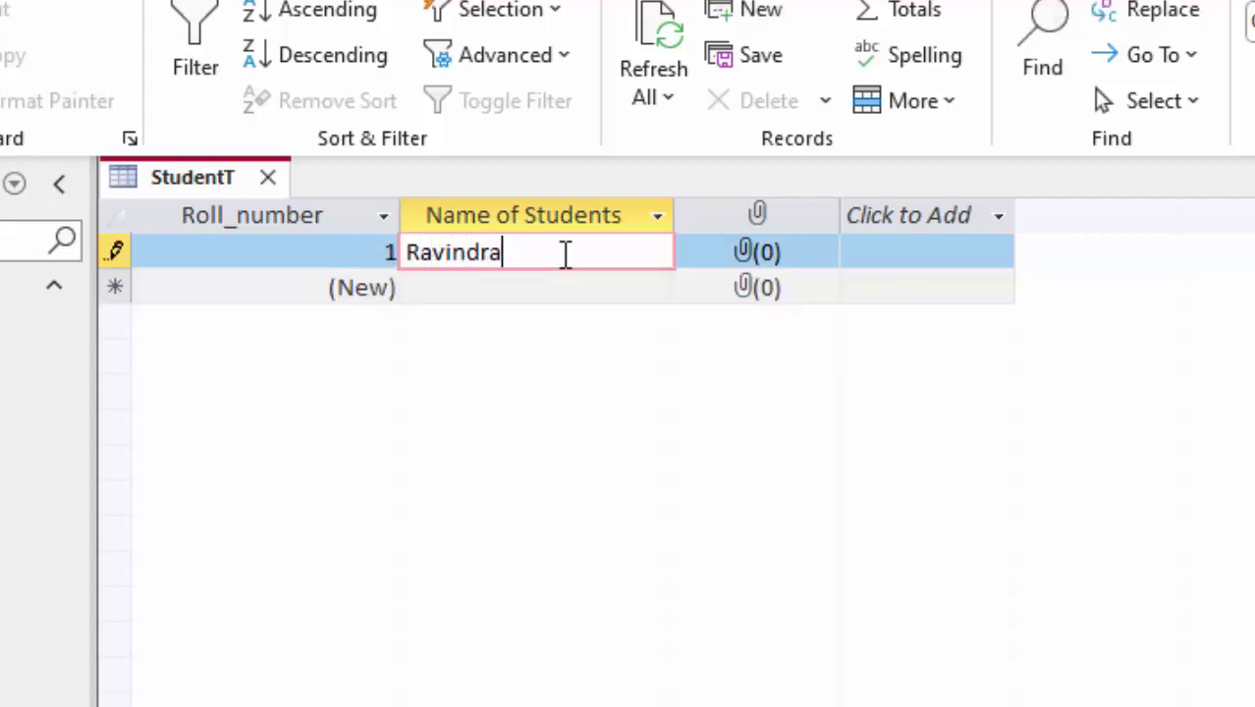
pyautogui.press('Tab')
pyautogui.press('Tab')
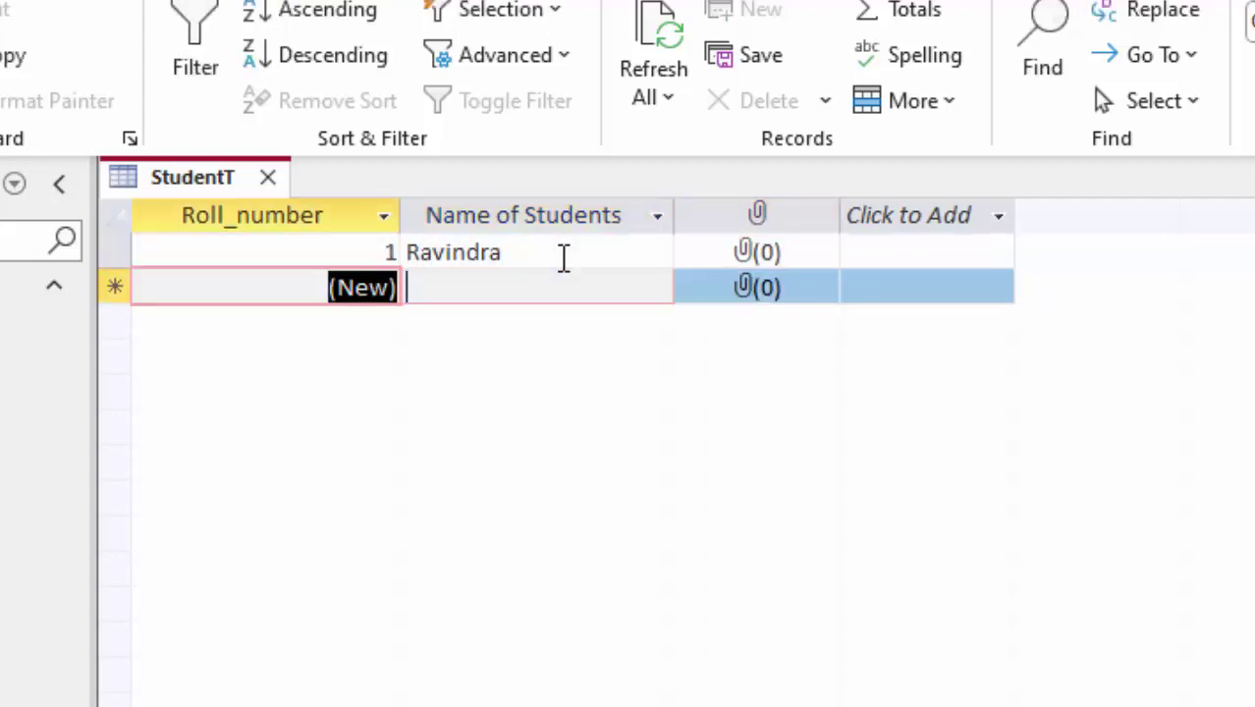
pyautogui.press('Tab')
pyautogui.write('D')
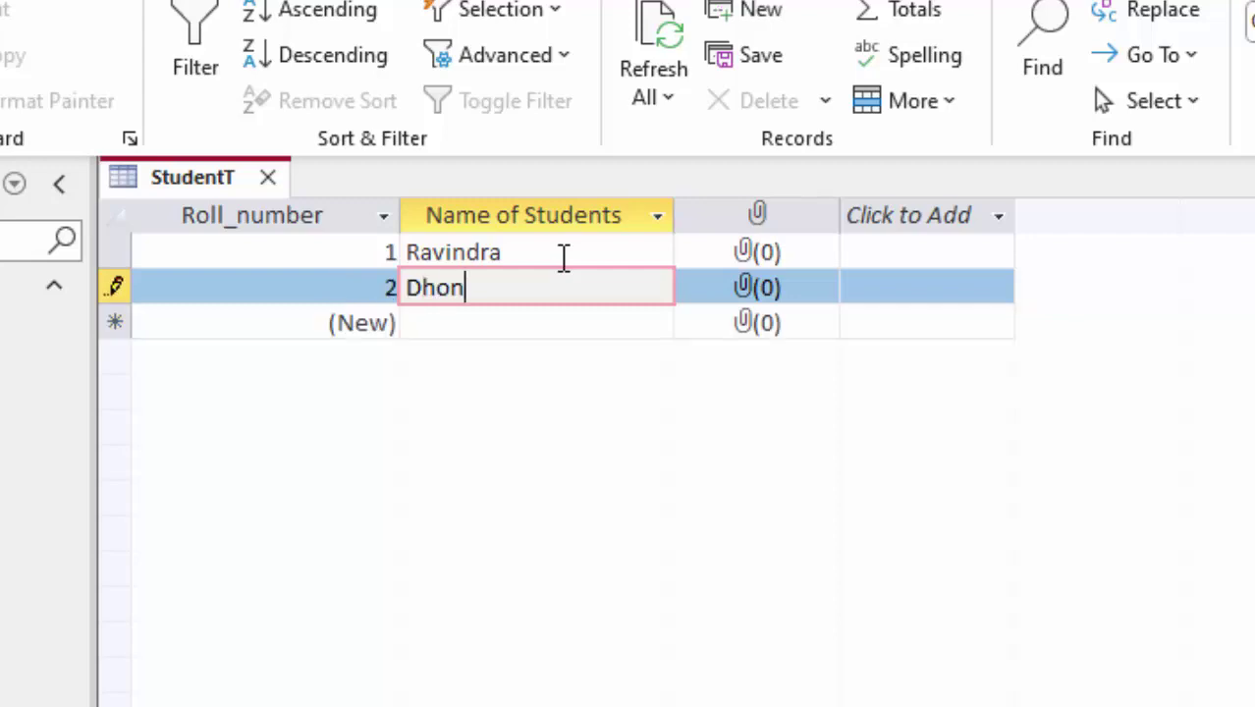
pyautogui.press('Tab')
pyautogui.press('Tab')
pyautogui.press('Tab')
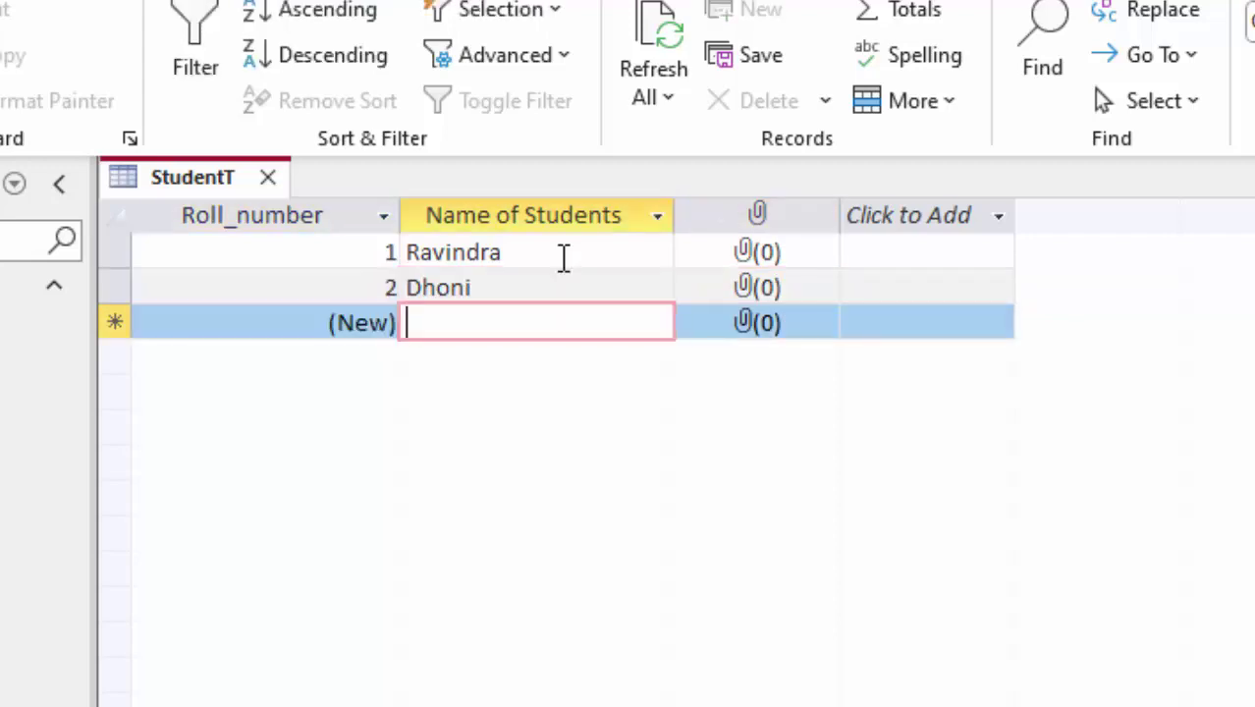
pyautogui.write('Virat')
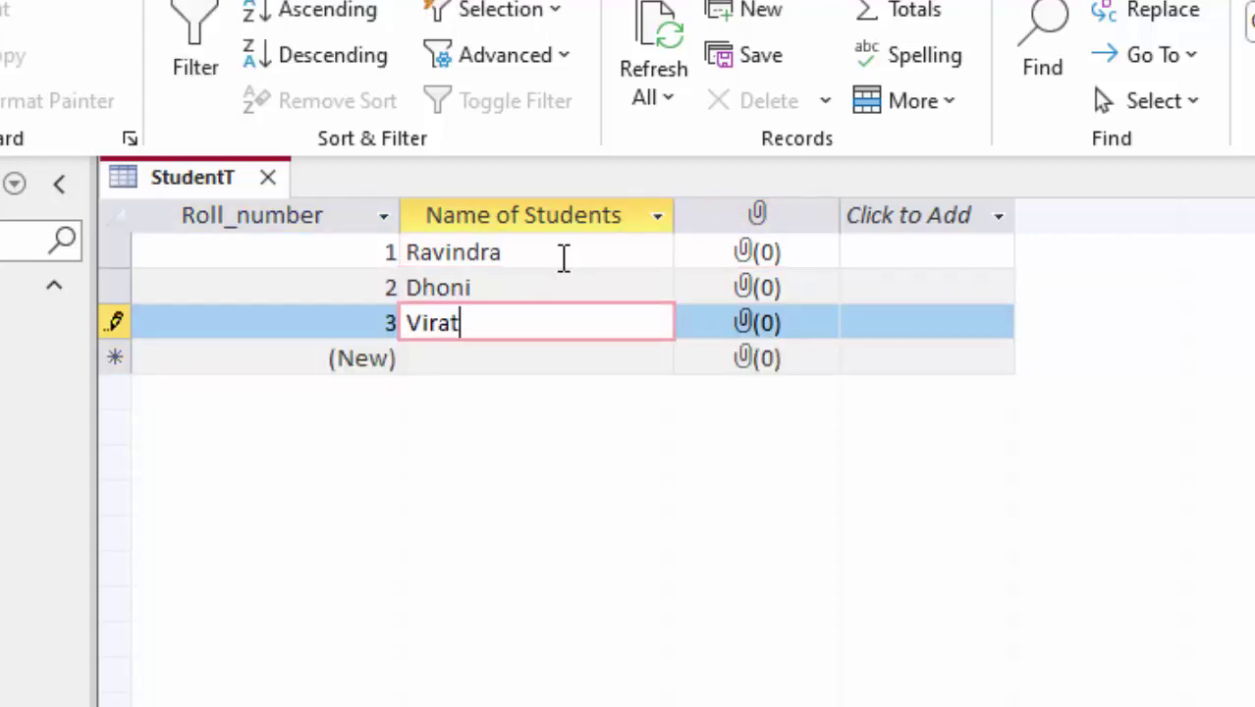
pyautogui.press('Tab')
pyautogui.press('Tab')
pyautogui.press('Tab')
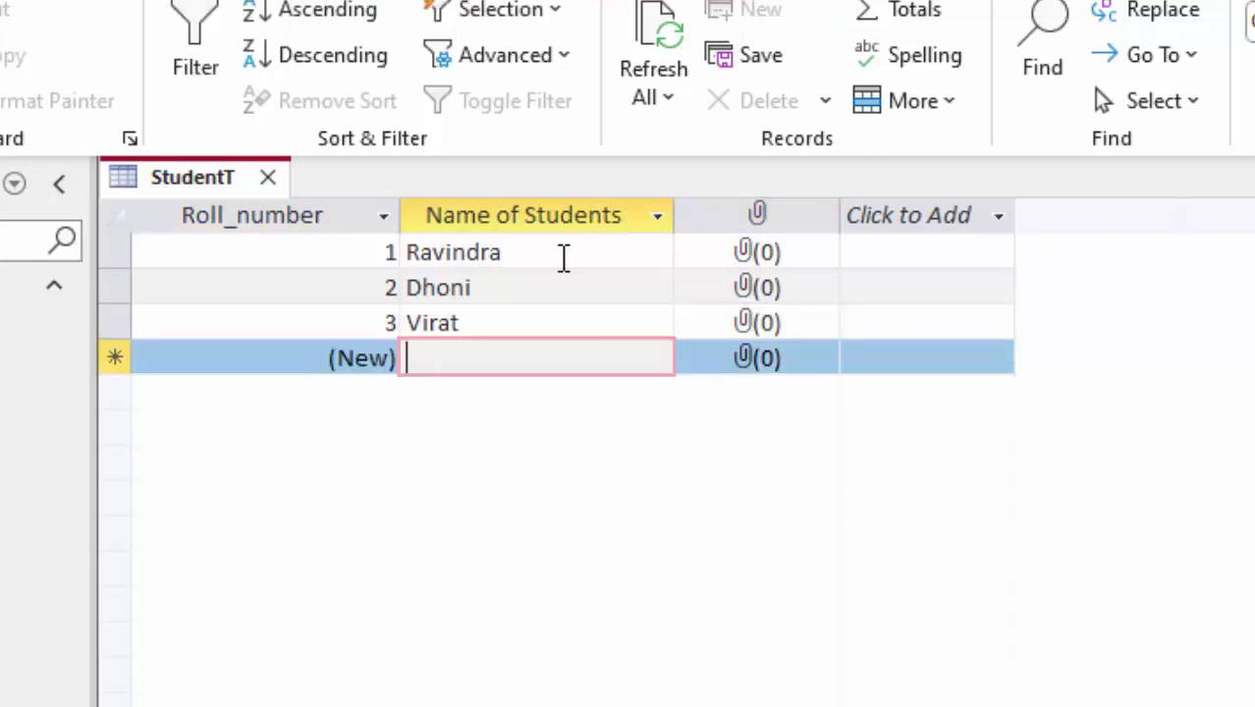
pyautogui.write('Jasprit')
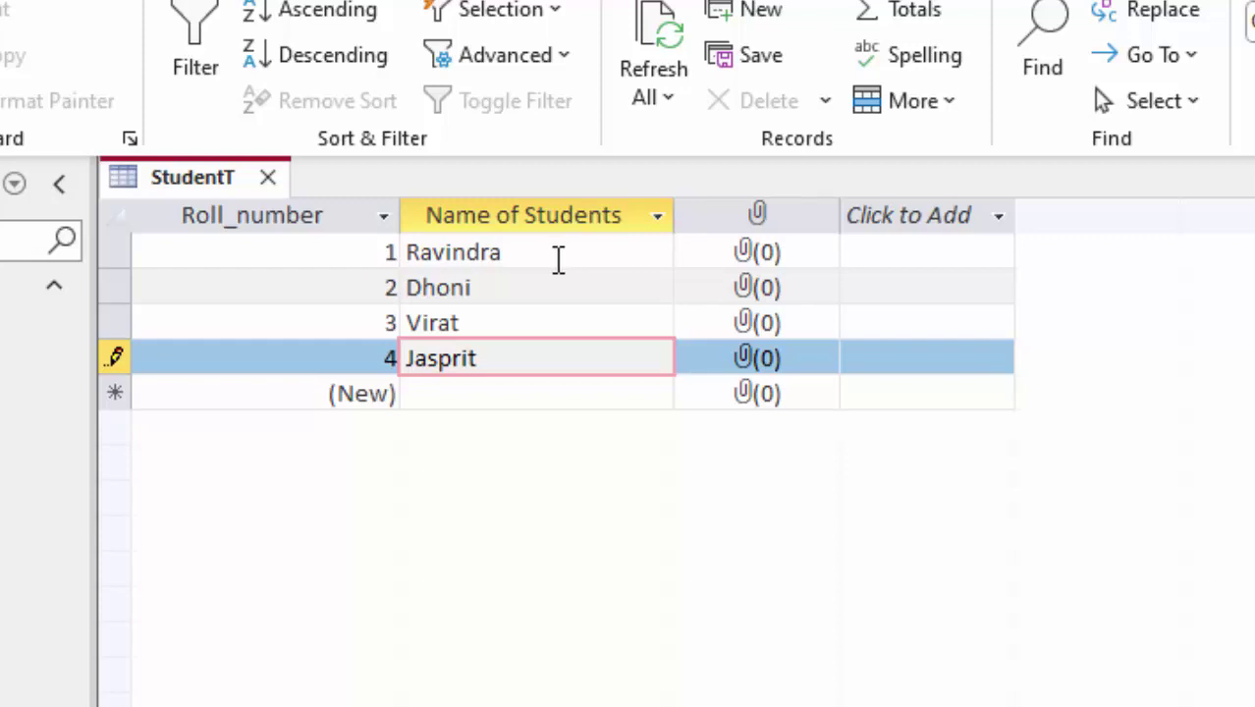
pyautogui.click(493, 398)
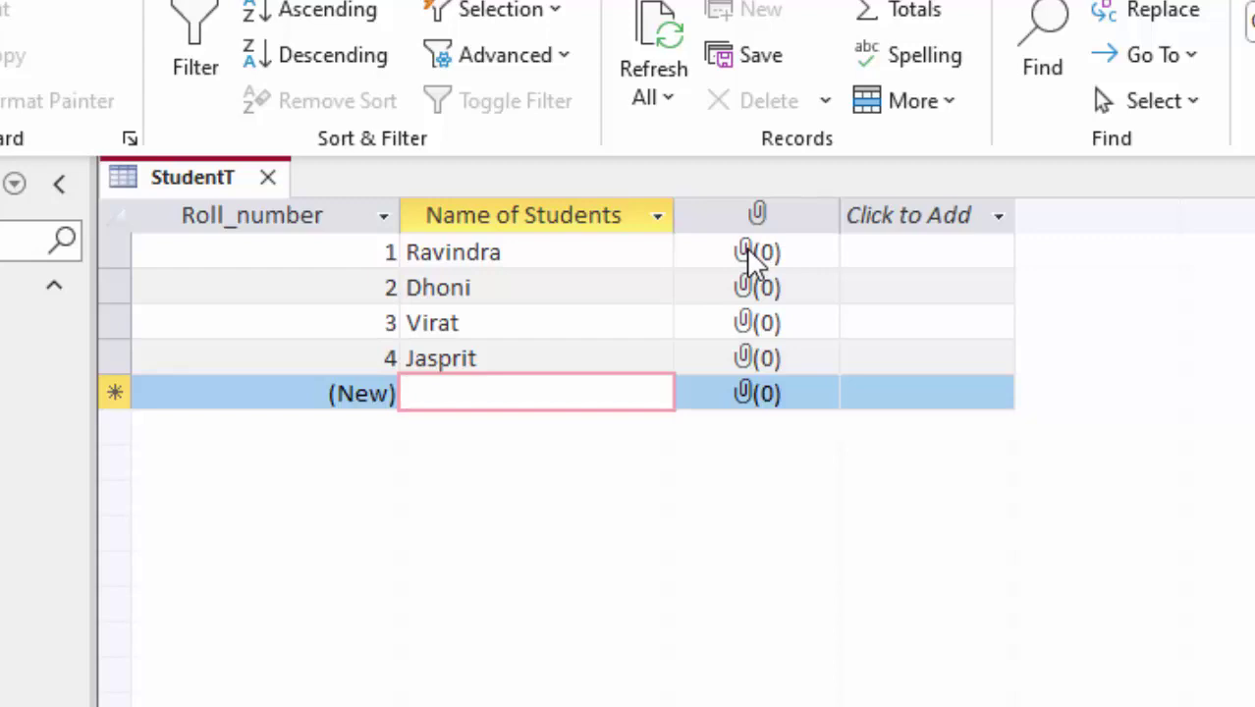
# Attach ravinra.jpeg from the Desktop to Ravindra's Photo field
pyautogui.click(747, 251)
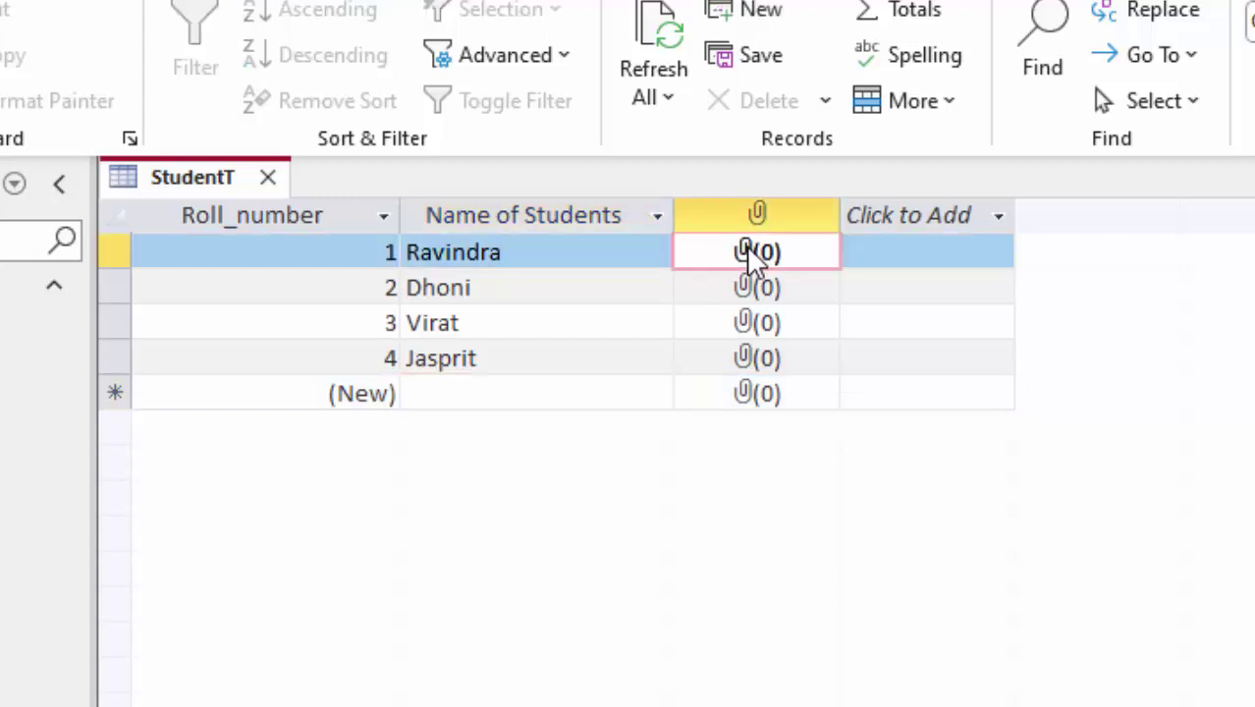
pyautogui.doubleClick(752, 254)
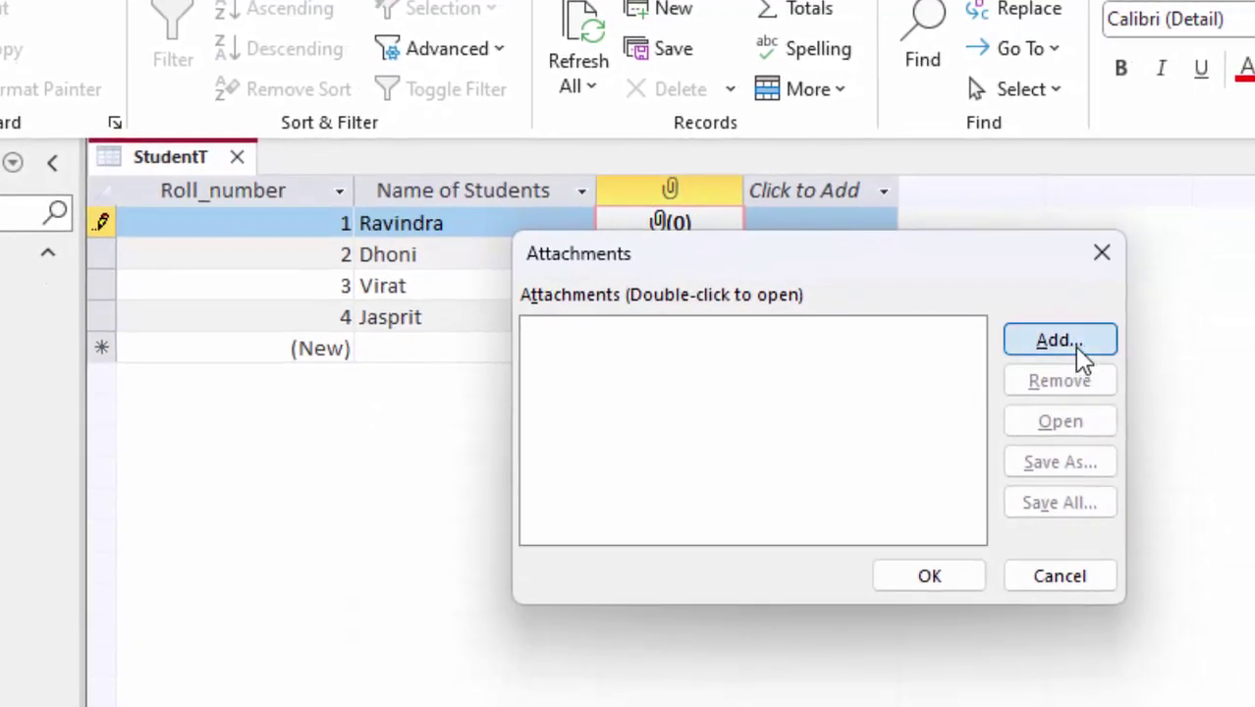
pyautogui.click(1077, 344)
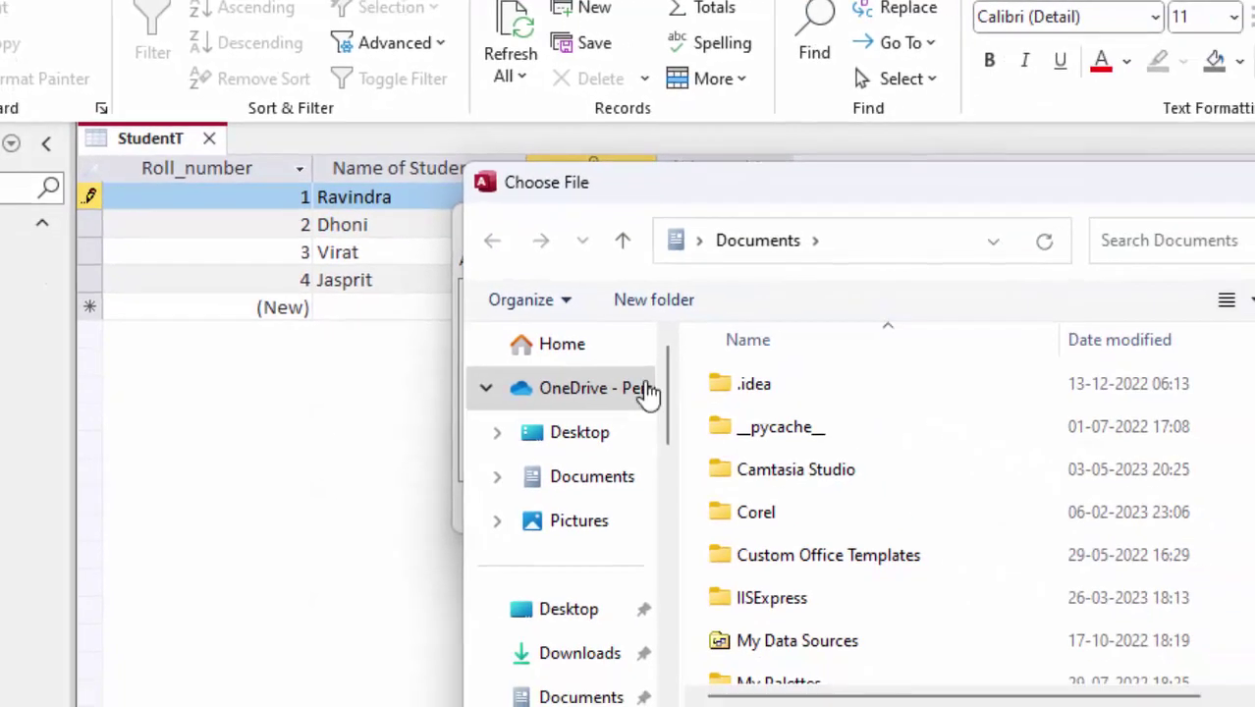
pyautogui.click(576, 432)
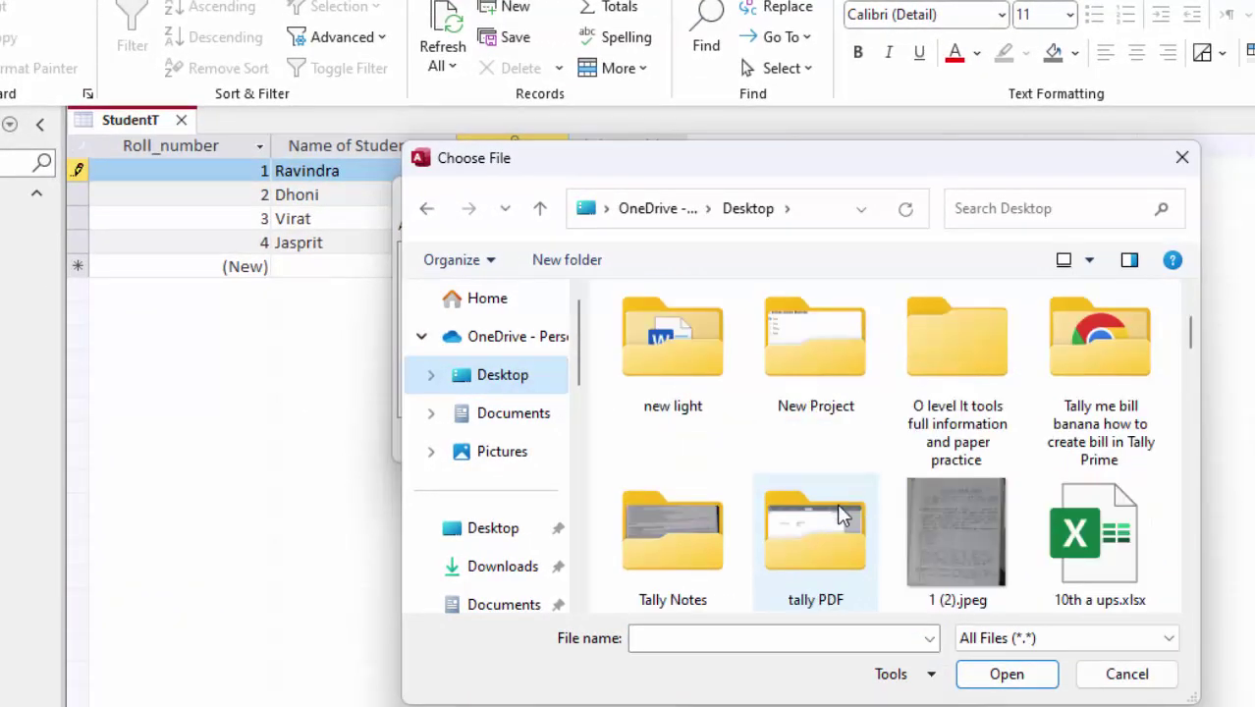
pyautogui.scroll(-5, 840, 512)
pyautogui.scroll(-3, 885, 560)
pyautogui.scroll(-2, 885, 560)
pyautogui.scroll(-3, 889, 569)
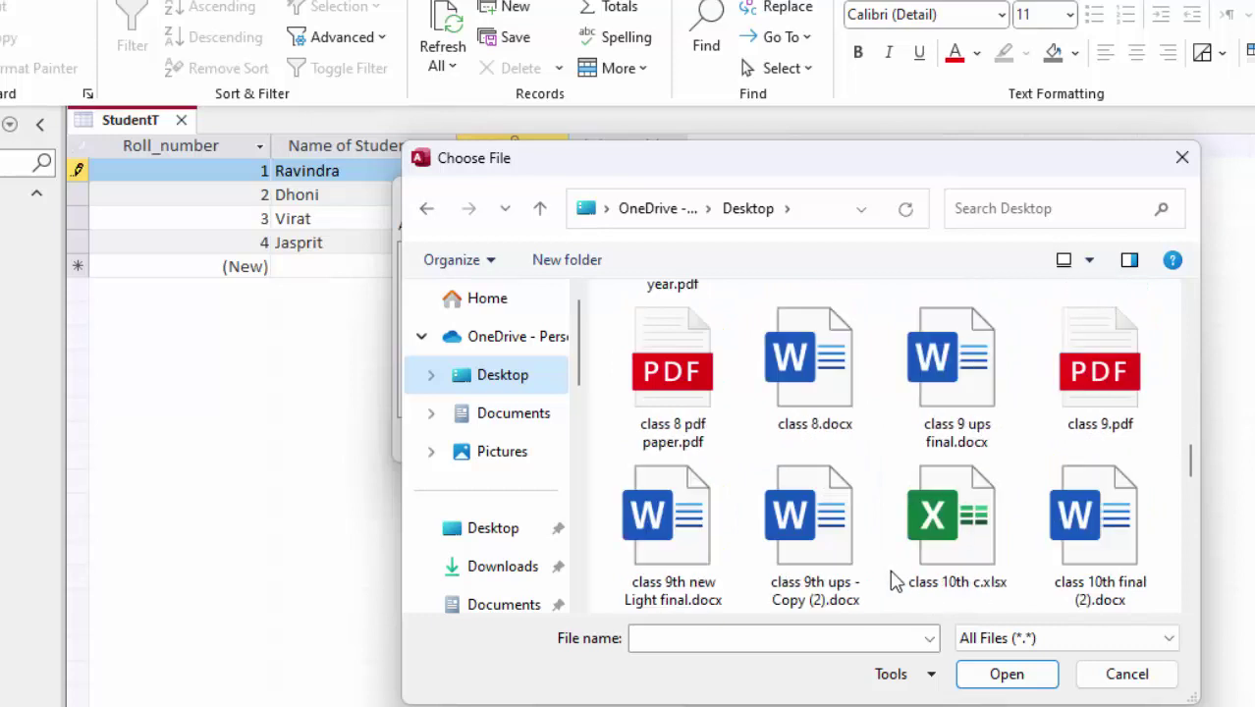
pyautogui.scroll(-3, 894, 581)
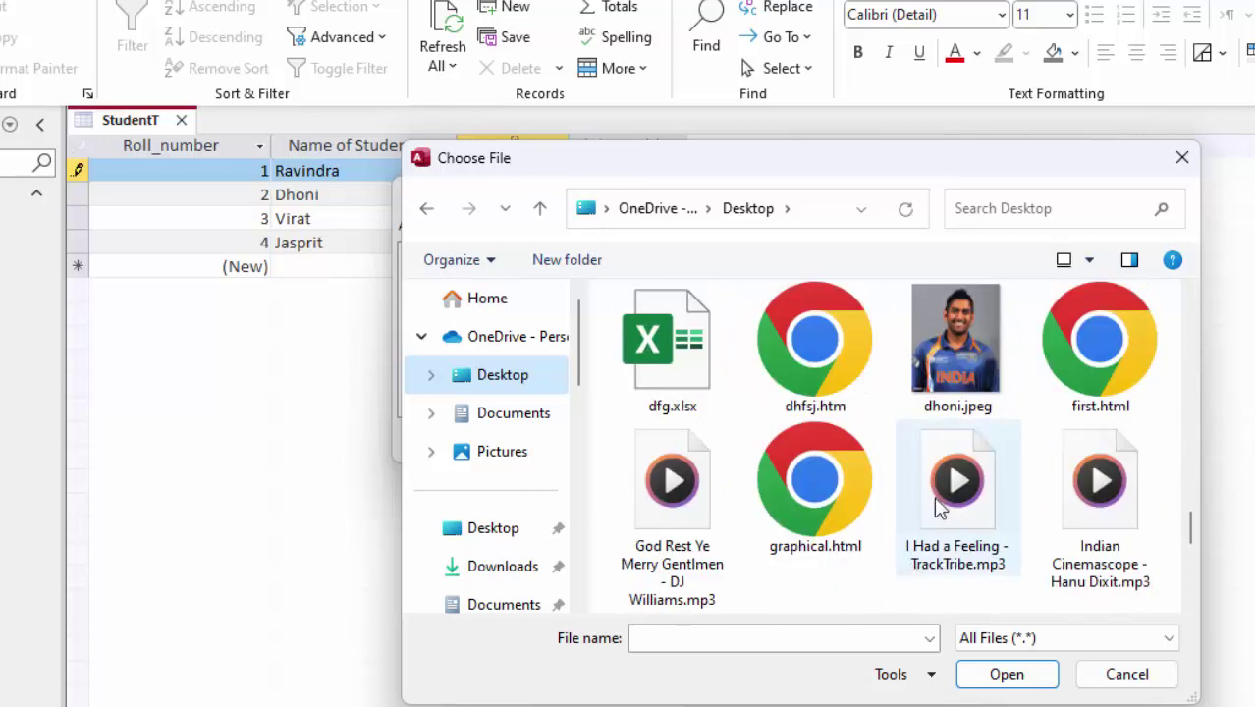
pyautogui.scroll(2, 847, 486)
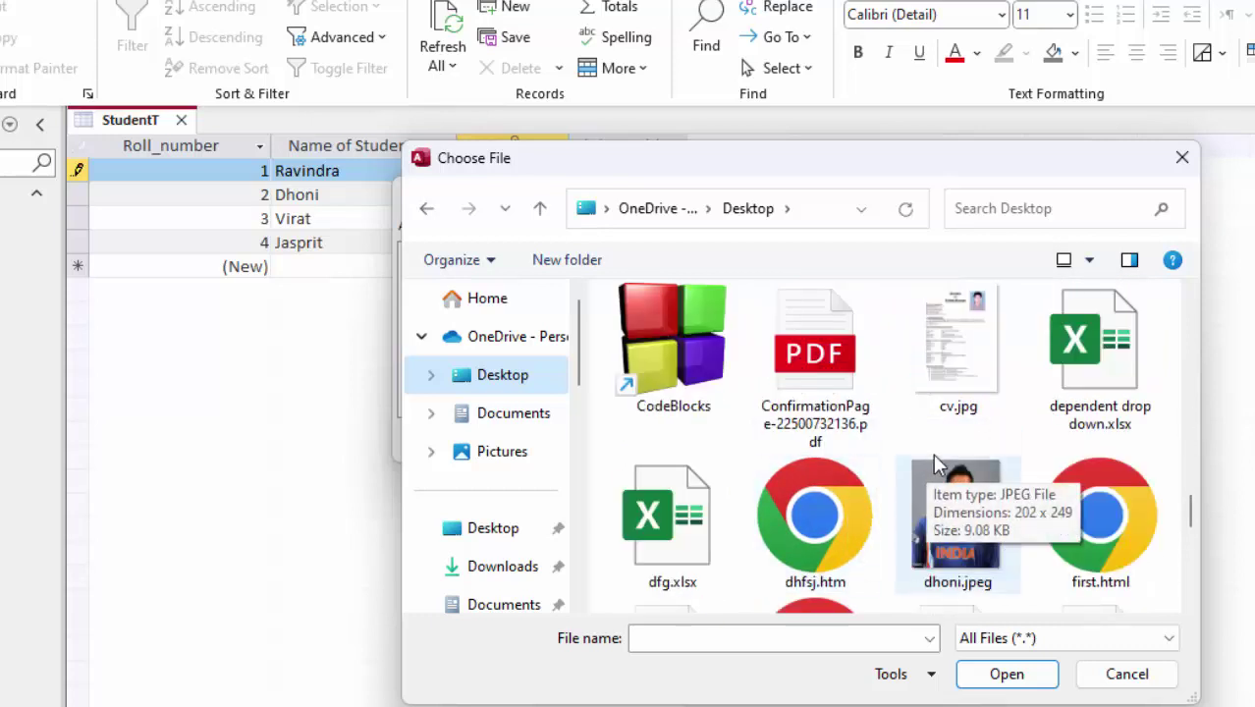
pyautogui.scroll(2, 938, 465)
pyautogui.scroll(-2, 978, 546)
pyautogui.scroll(-5, 977, 545)
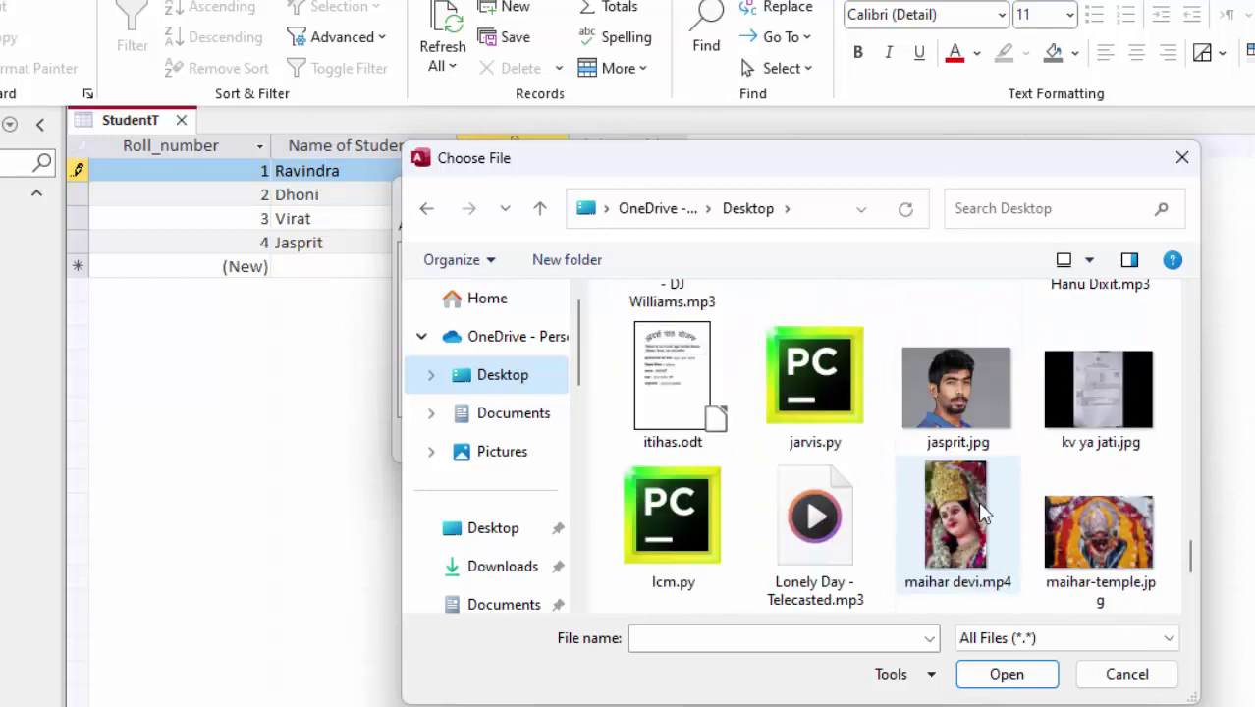
pyautogui.scroll(-2, 977, 501)
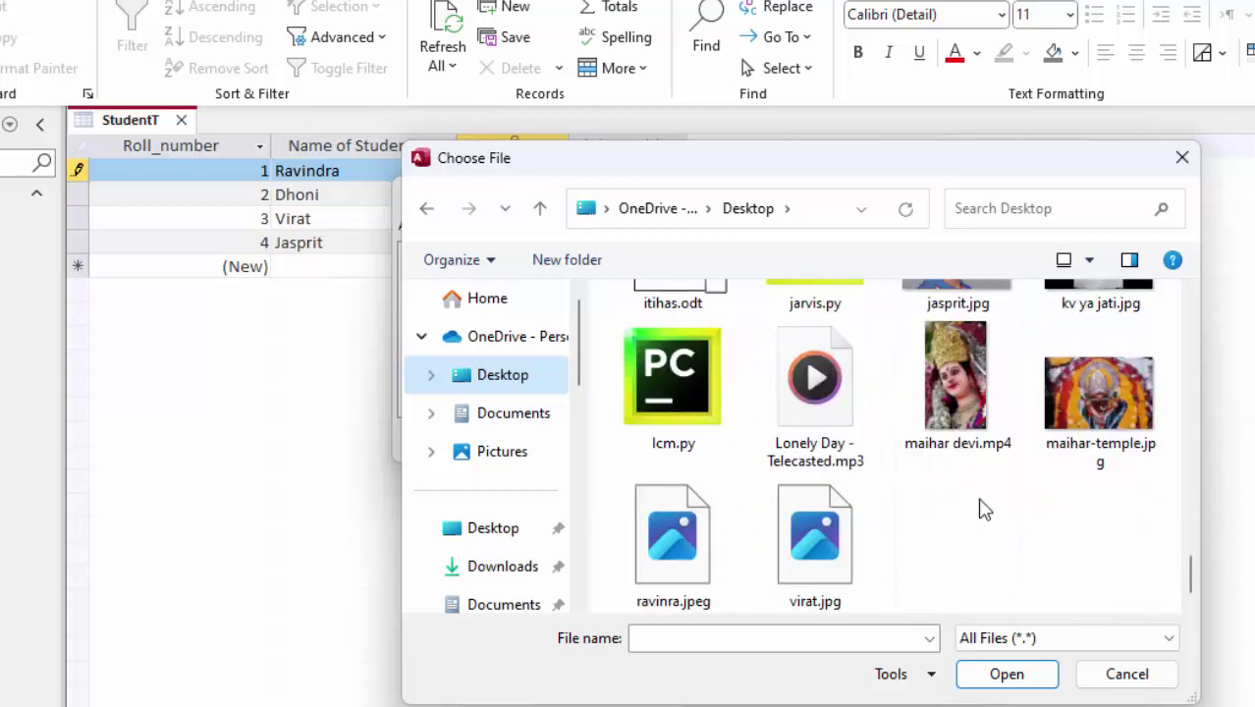
pyautogui.doubleClick(665, 536)
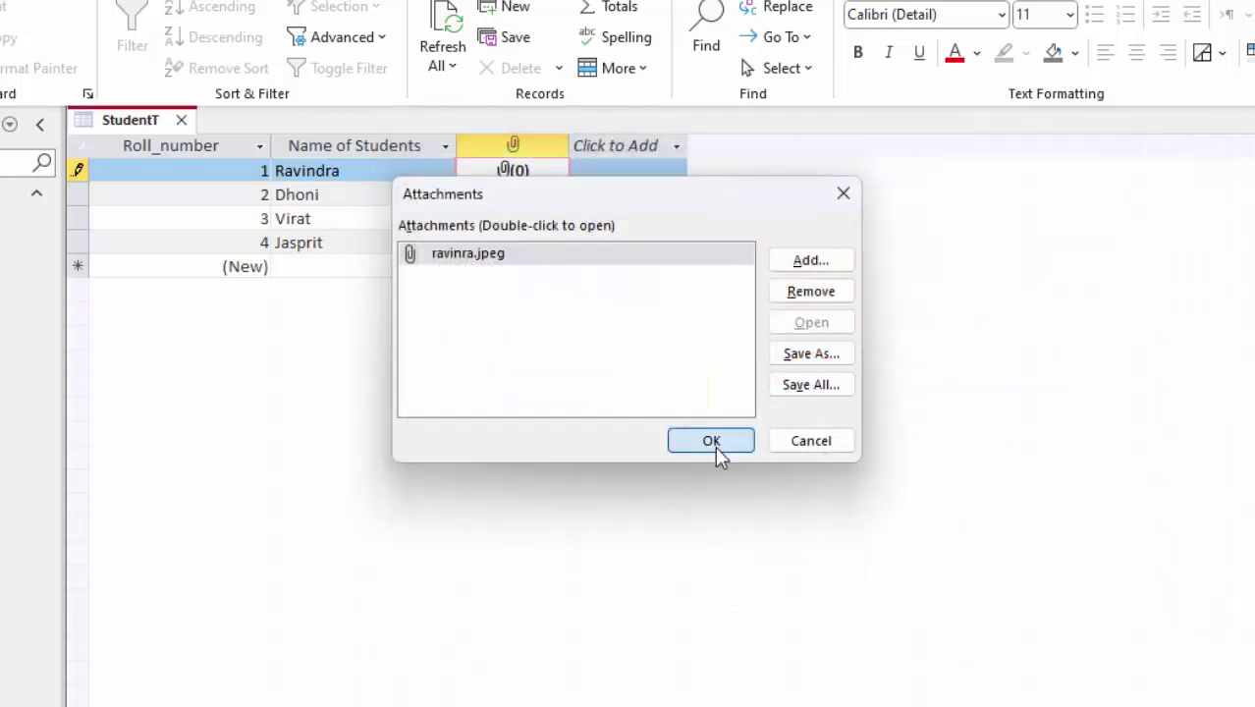
pyautogui.click(713, 444)
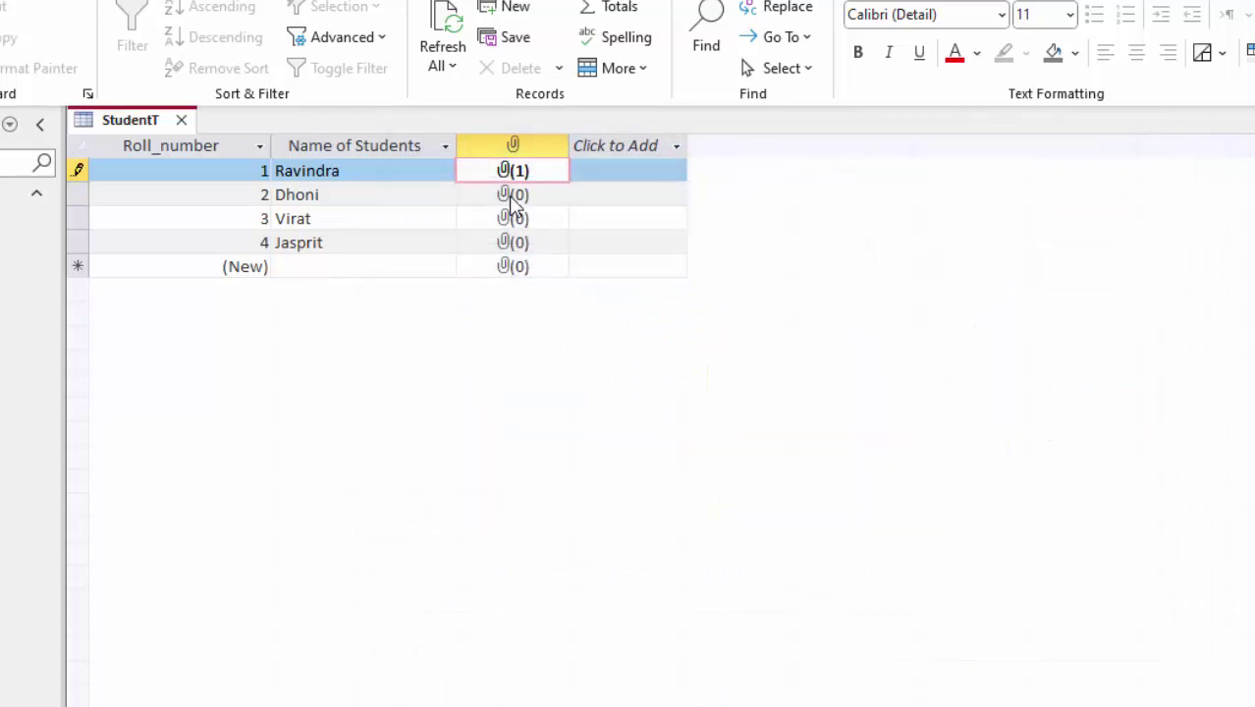
pyautogui.click(514, 199)
# Attach dhoni.jpeg from the Desktop to Dhoni's Photo field
pyautogui.doubleClick(514, 200)
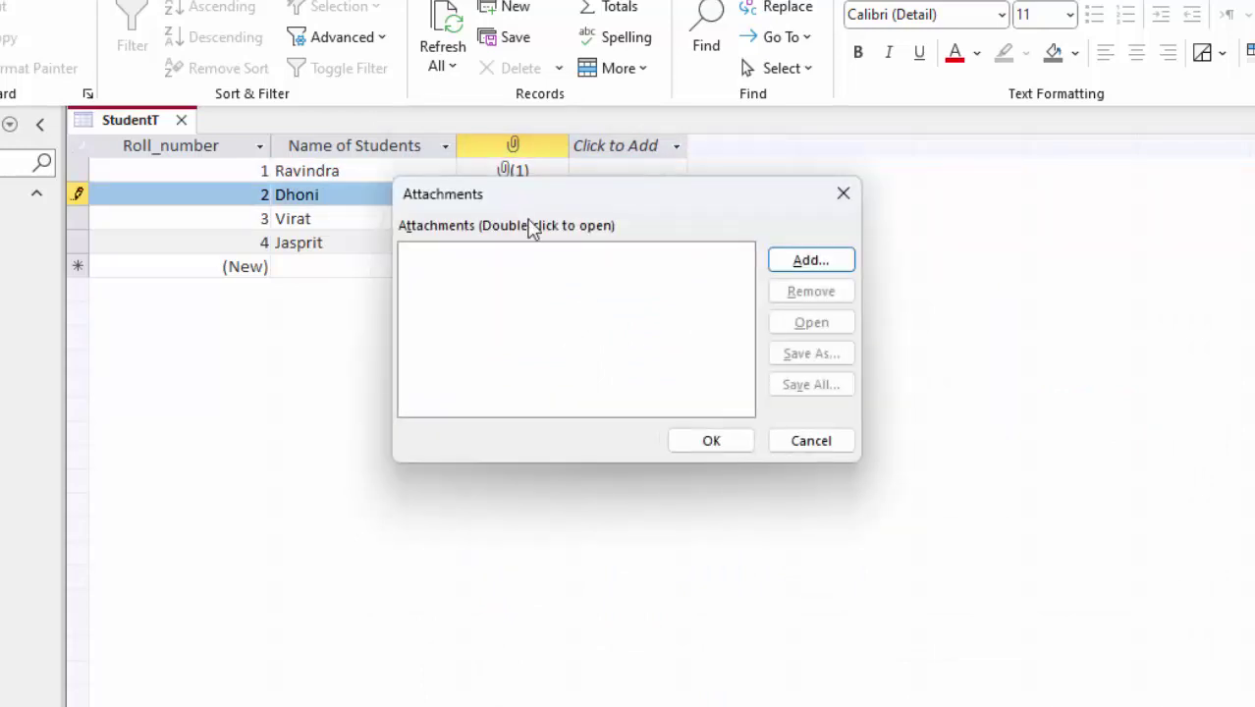
pyautogui.click(810, 259)
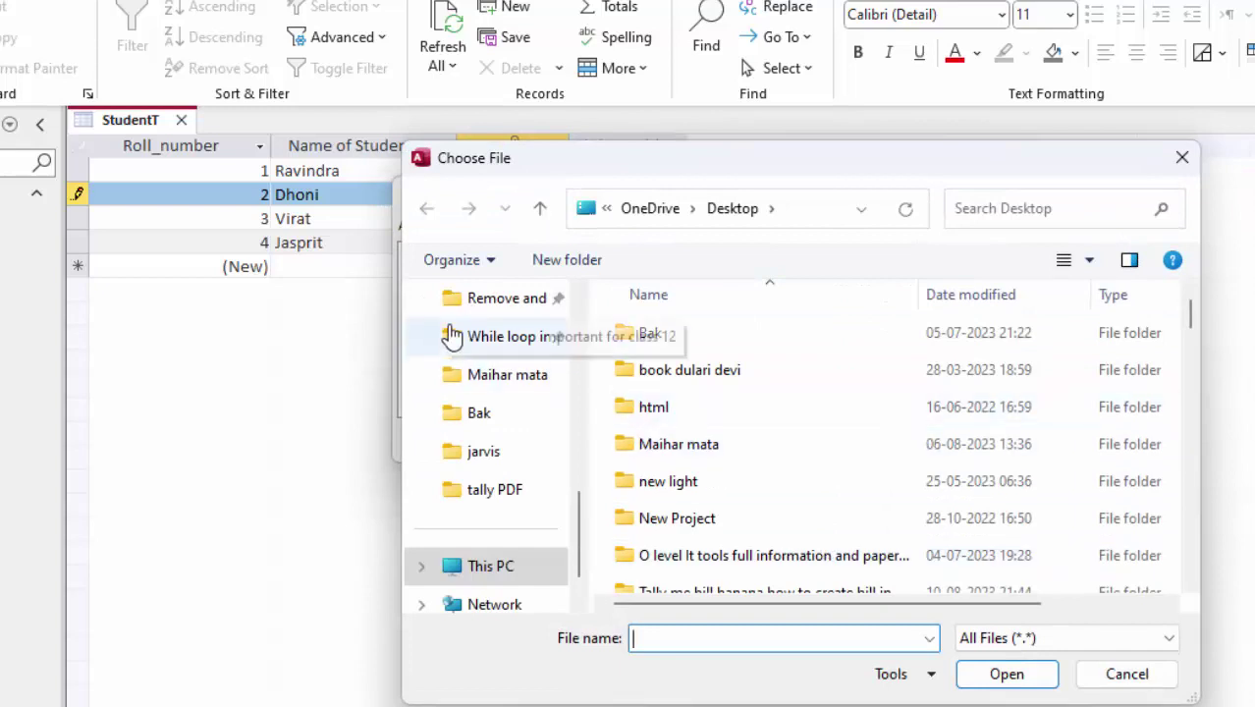
pyautogui.click(607, 209)
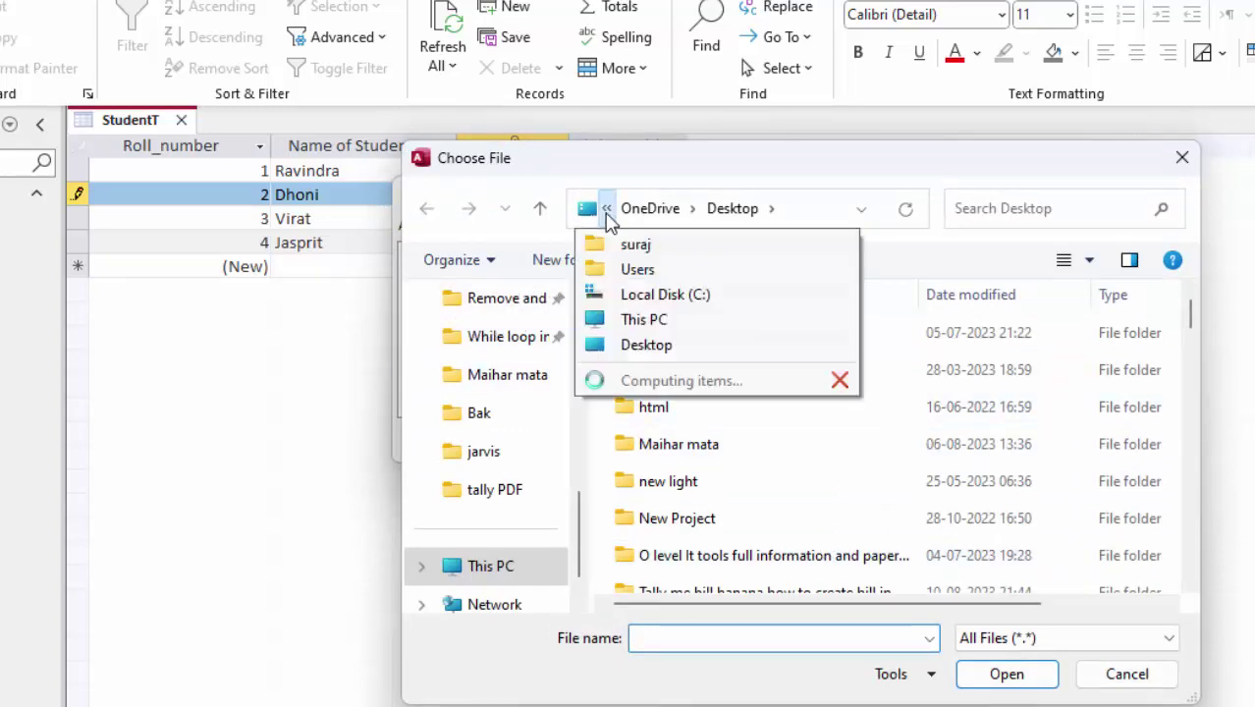
pyautogui.click(646, 344)
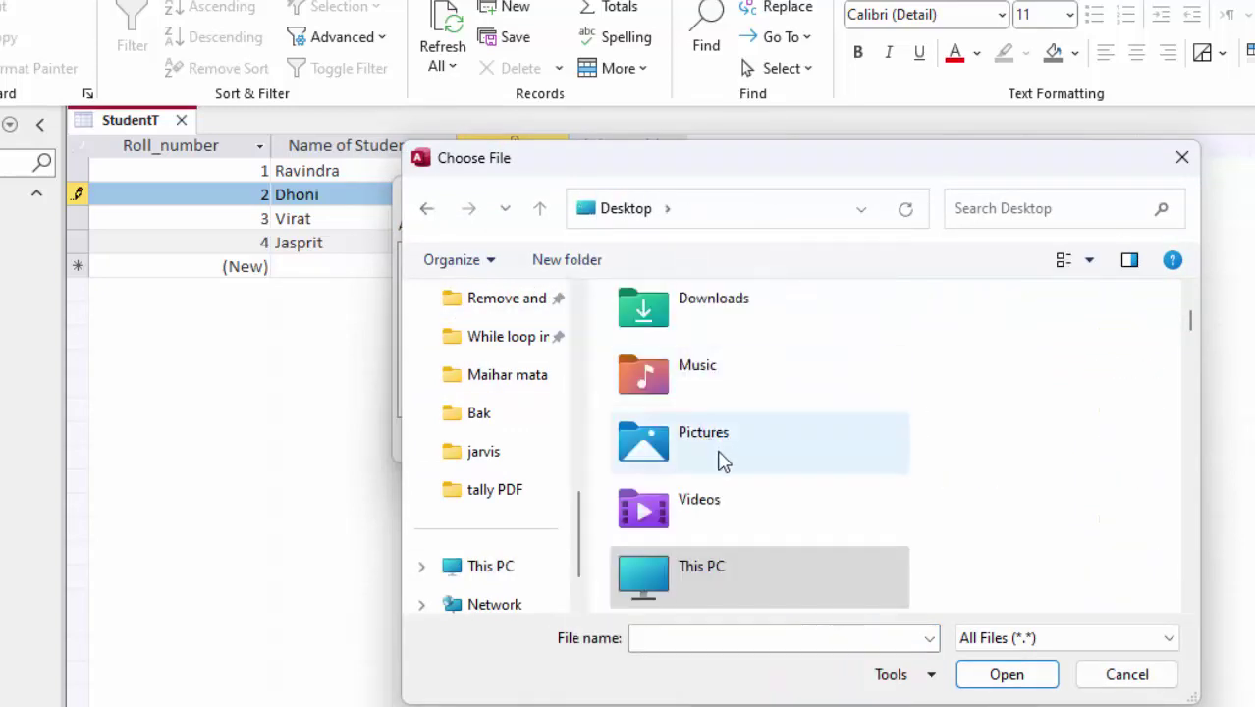
pyautogui.scroll(-5, 771, 518)
pyautogui.scroll(-5, 772, 519)
pyautogui.scroll(-3, 771, 519)
pyautogui.scroll(-3, 771, 519)
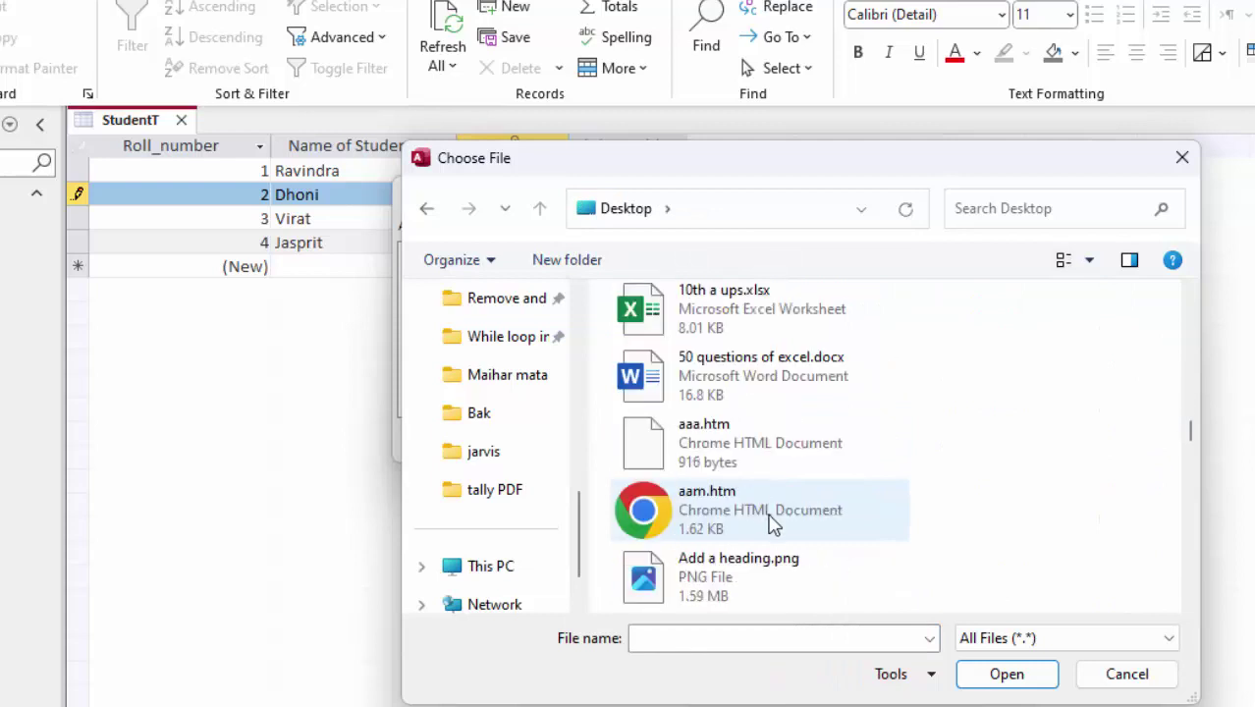
pyautogui.scroll(-3, 771, 518)
pyautogui.scroll(-3, 772, 523)
pyautogui.scroll(-3, 772, 526)
pyautogui.scroll(-3, 772, 525)
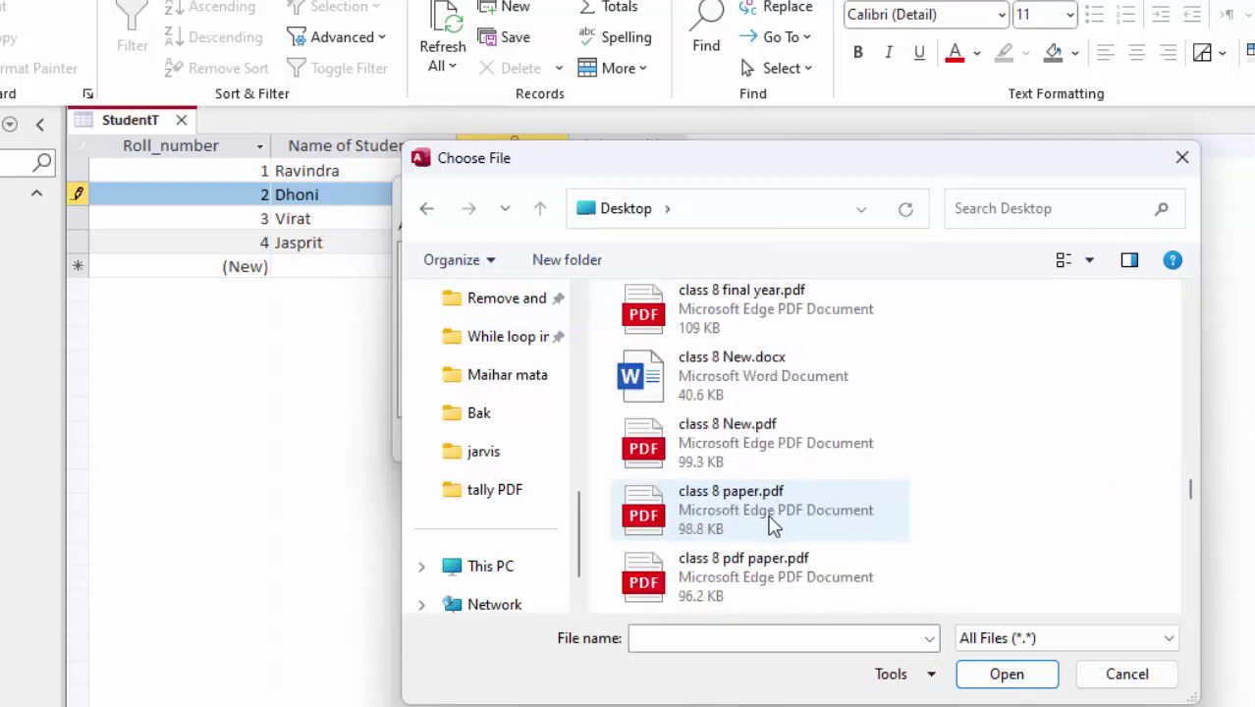
pyautogui.scroll(-3, 772, 526)
pyautogui.scroll(-3, 772, 526)
pyautogui.scroll(-3, 772, 526)
pyautogui.scroll(-3, 774, 530)
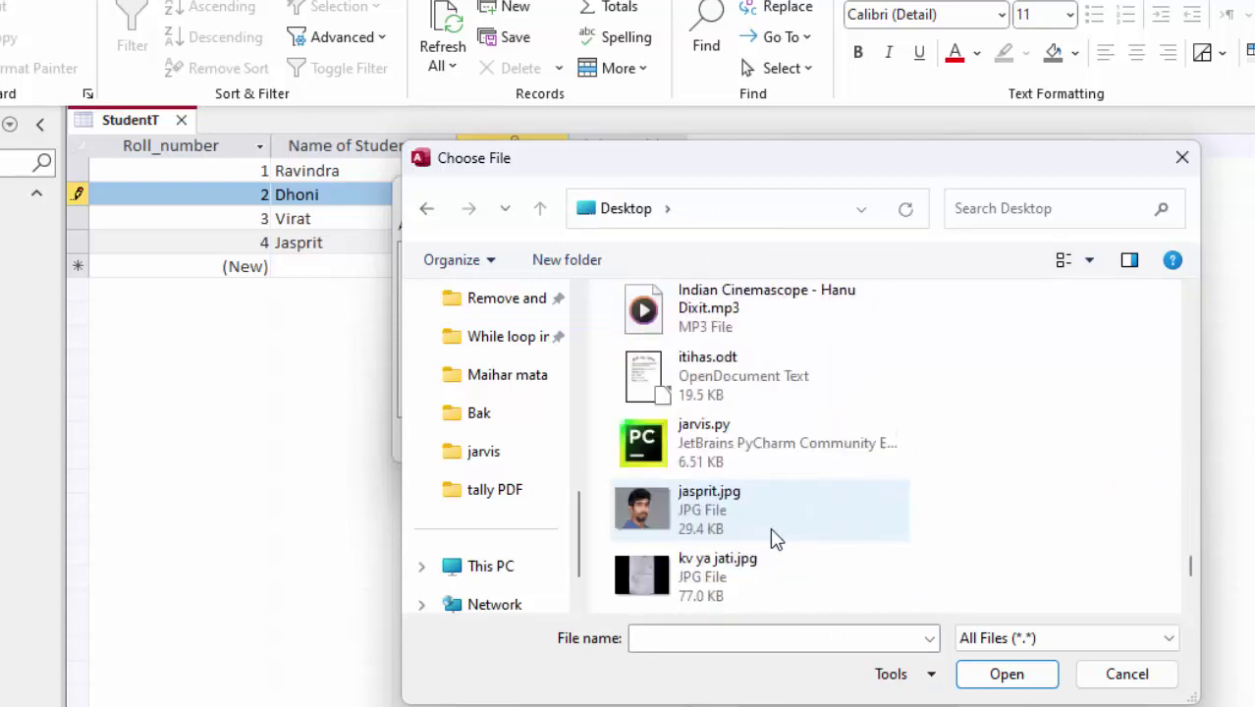
pyautogui.scroll(2, 772, 538)
pyautogui.scroll(2, 772, 538)
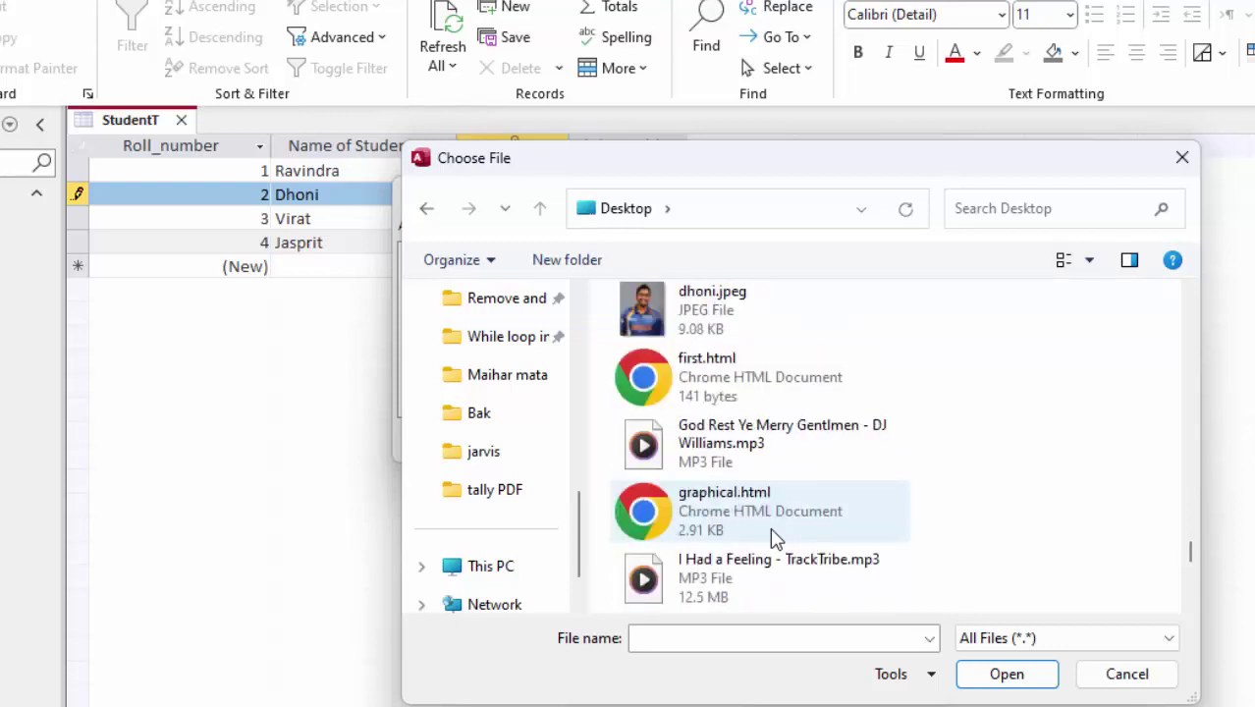
pyautogui.doubleClick(722, 295)
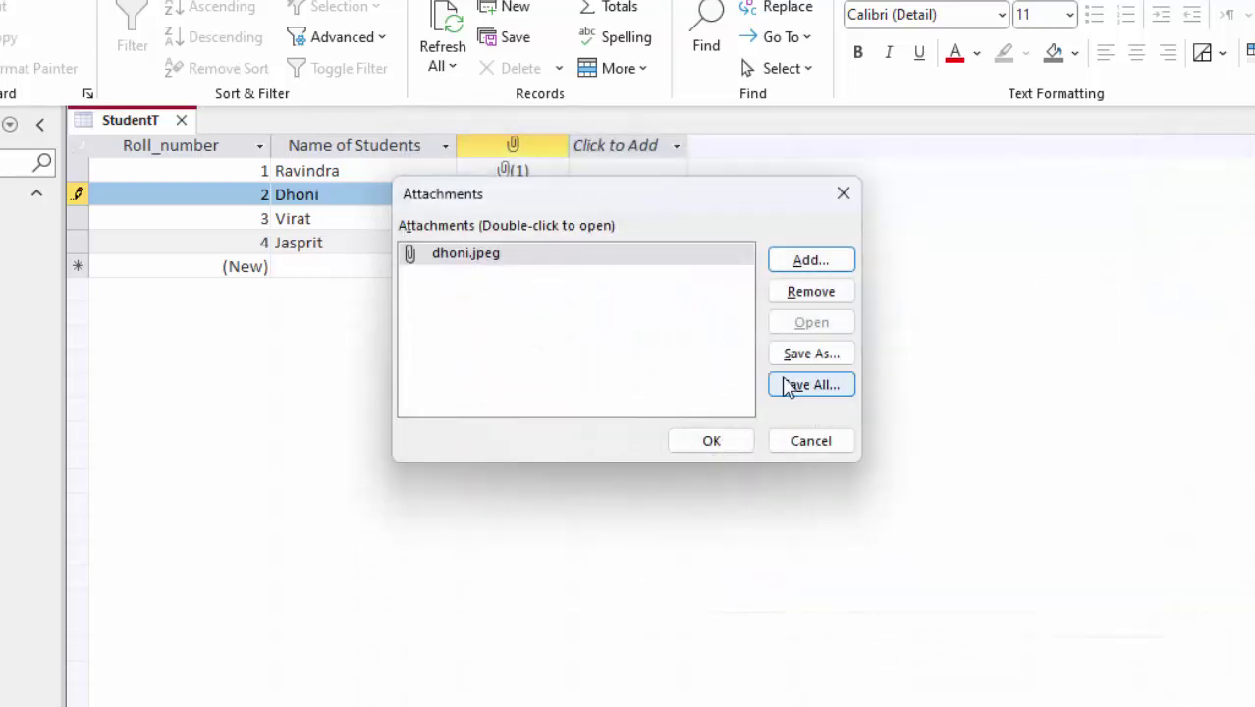
pyautogui.click(735, 444)
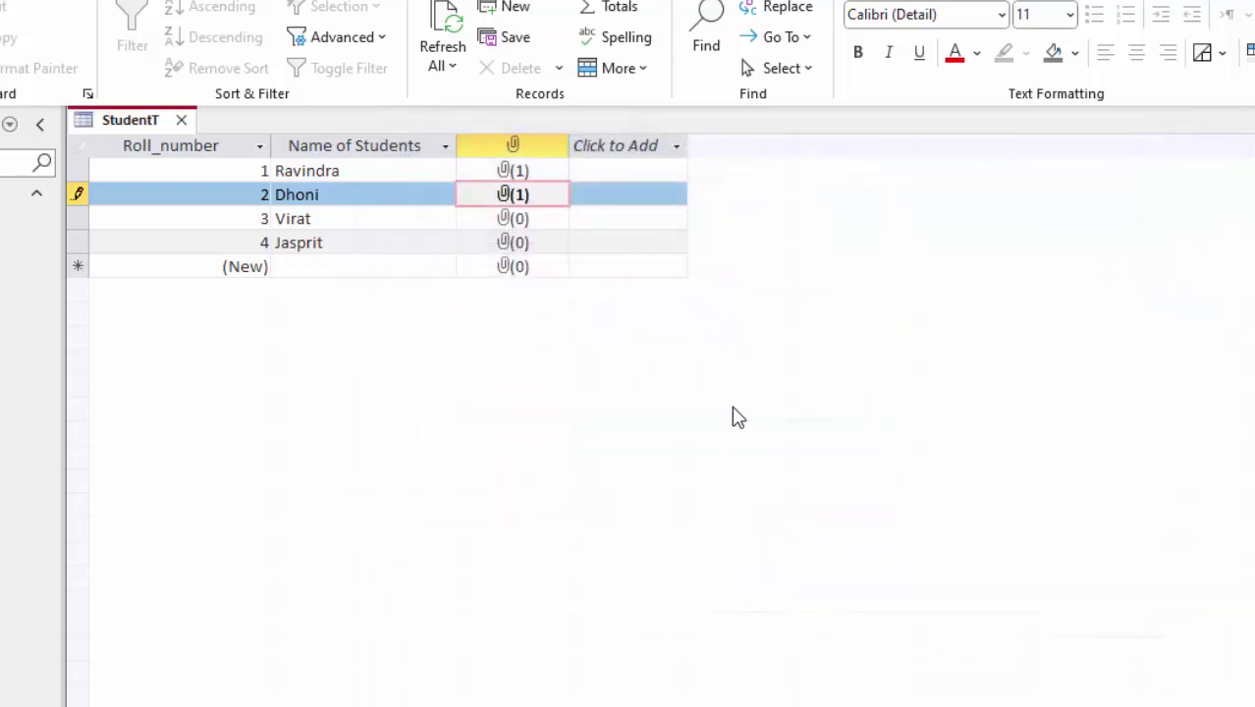
pyautogui.click(518, 227)
# Attach virat.jpg from the Desktop to Virat's Photo field
pyautogui.doubleClick(506, 233)
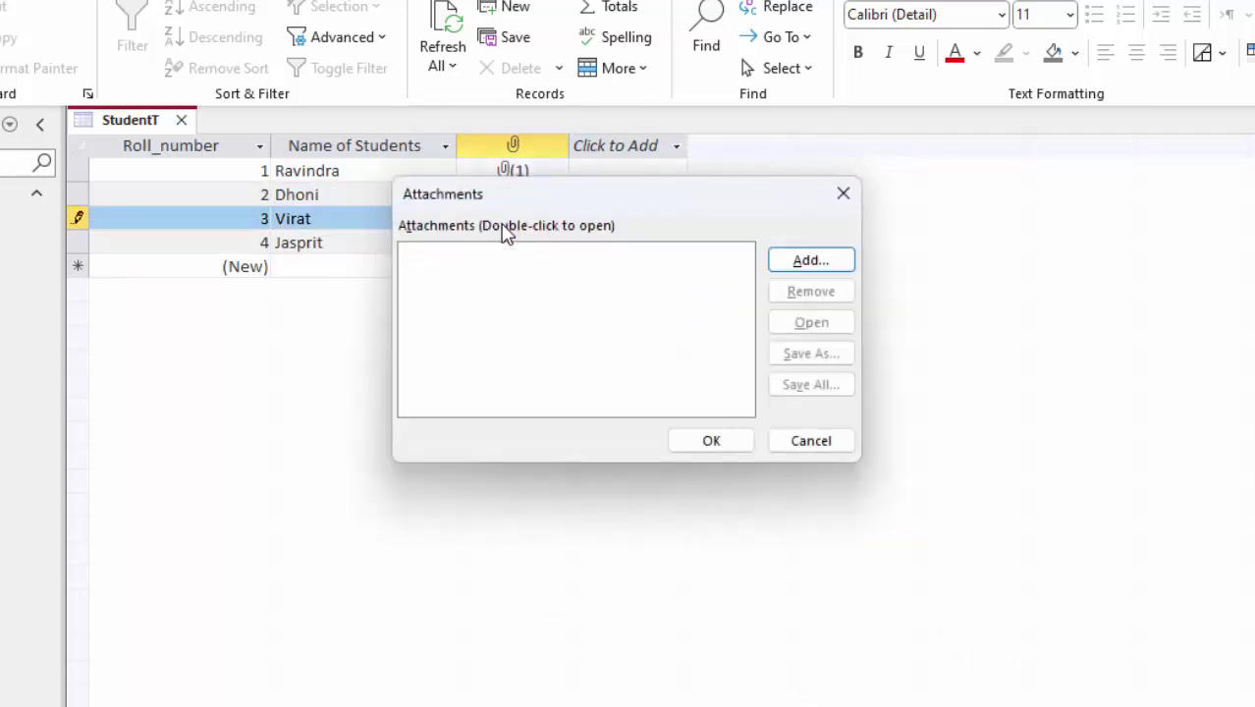
pyautogui.click(832, 267)
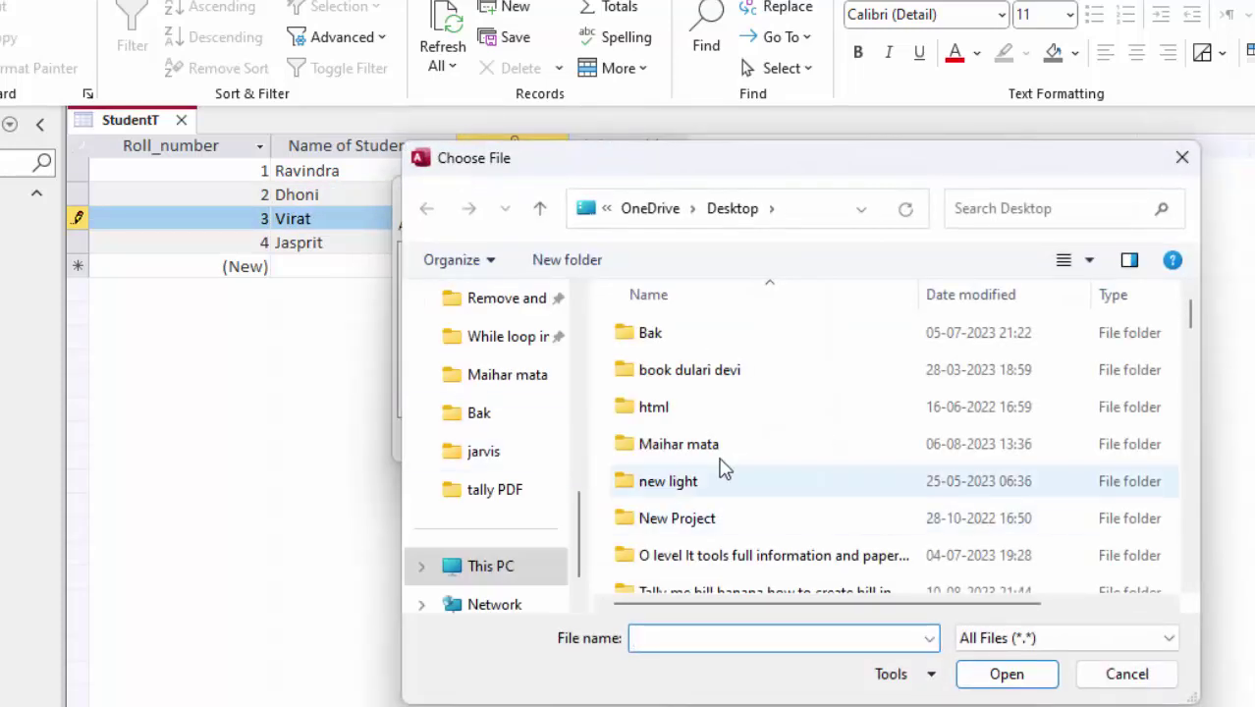
pyautogui.scroll(-2, 762, 508)
pyautogui.scroll(-3, 767, 509)
pyautogui.scroll(-2, 766, 510)
pyautogui.scroll(-2, 766, 510)
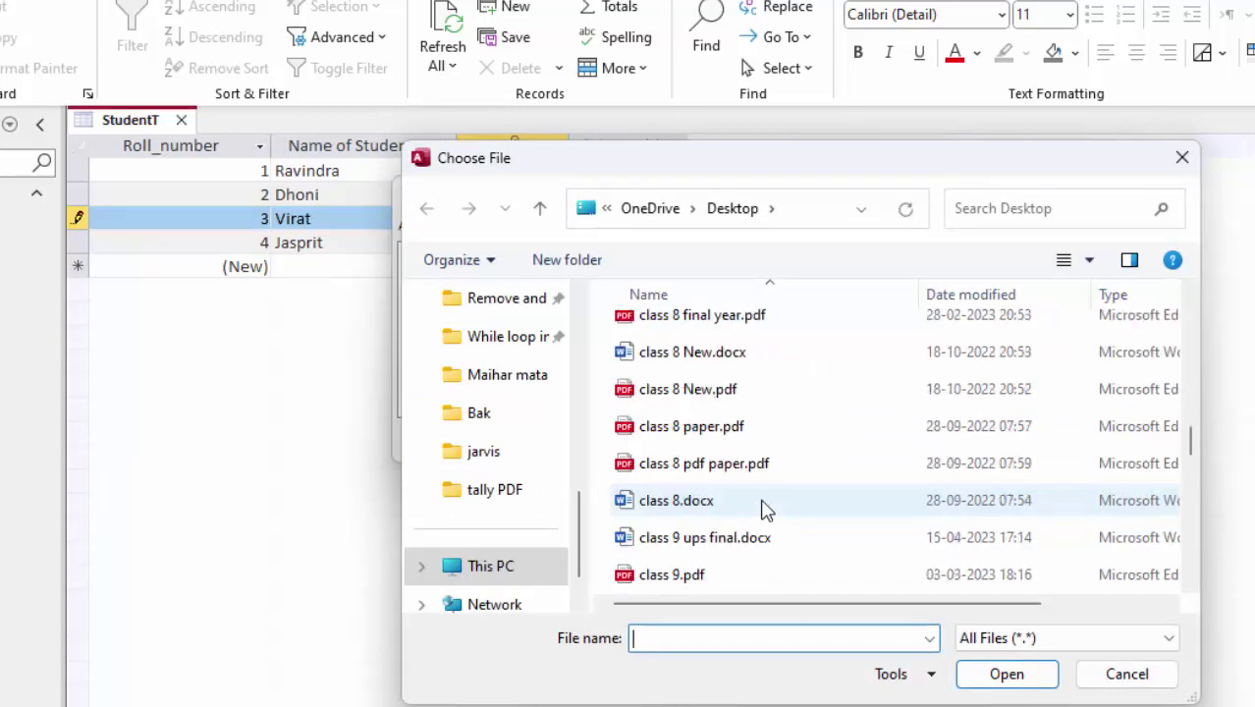
pyautogui.scroll(-3, 766, 510)
pyautogui.scroll(-3, 764, 508)
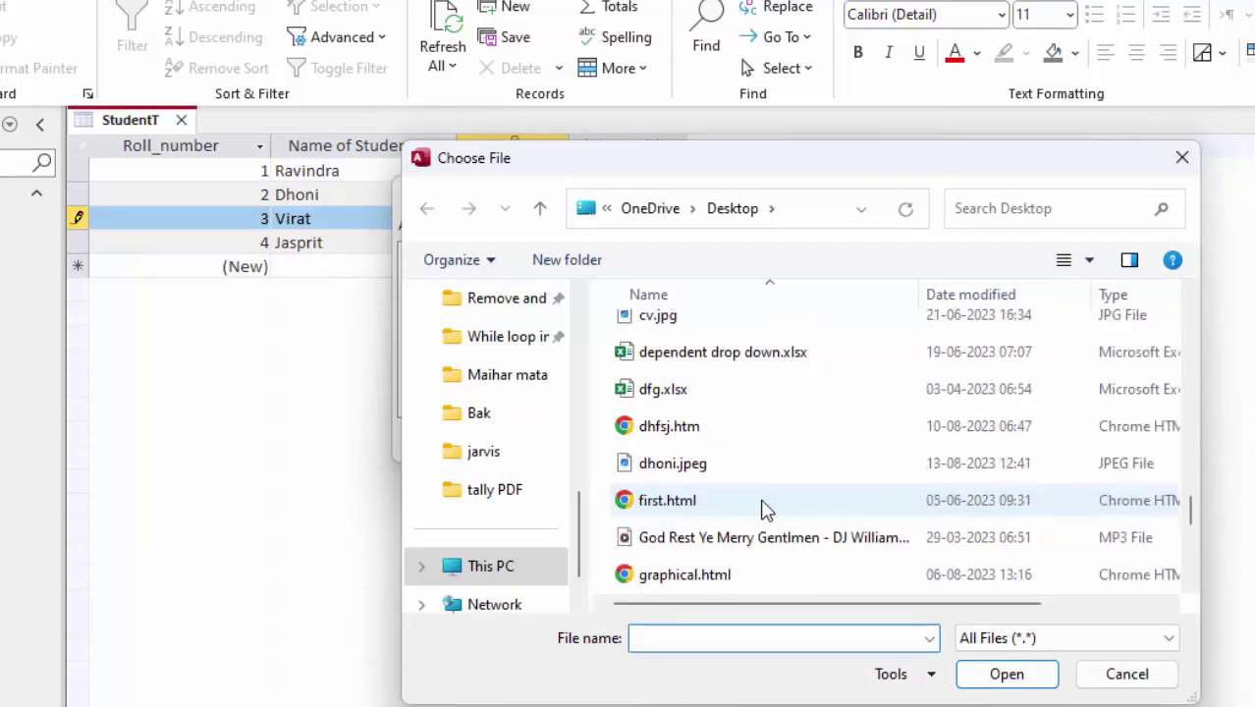
pyautogui.click(605, 214)
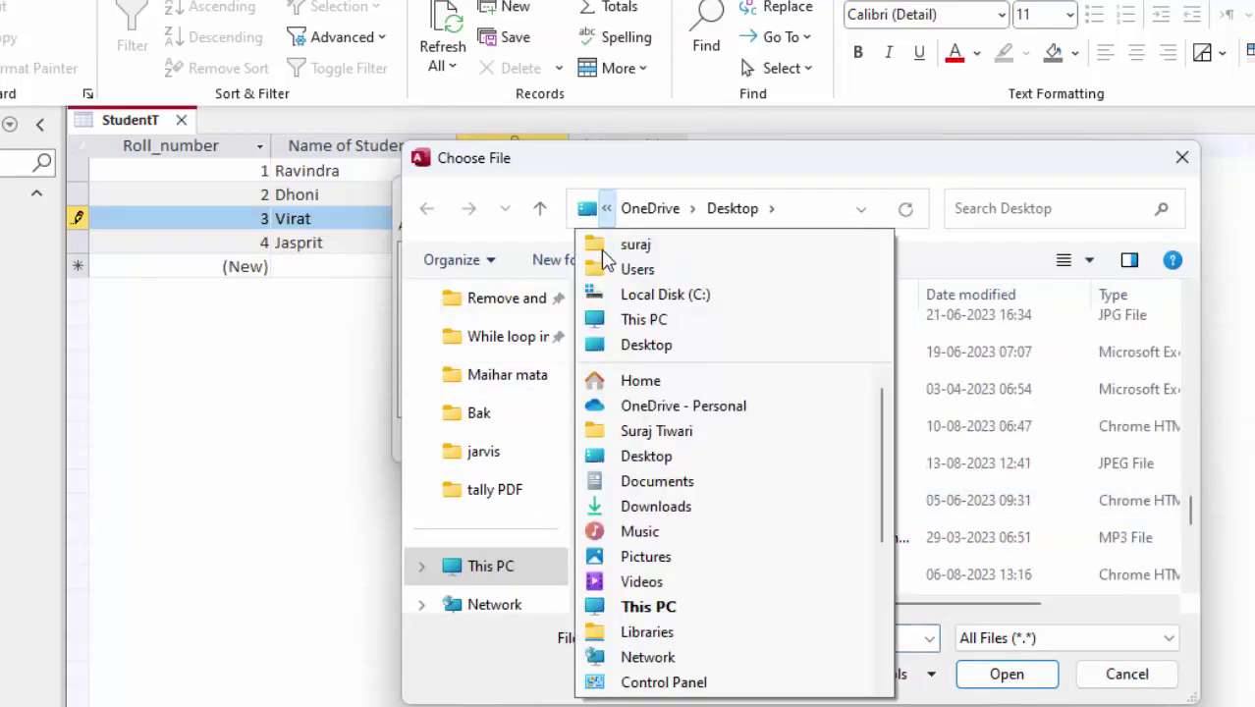
pyautogui.click(636, 345)
pyautogui.scroll(-3, 744, 478)
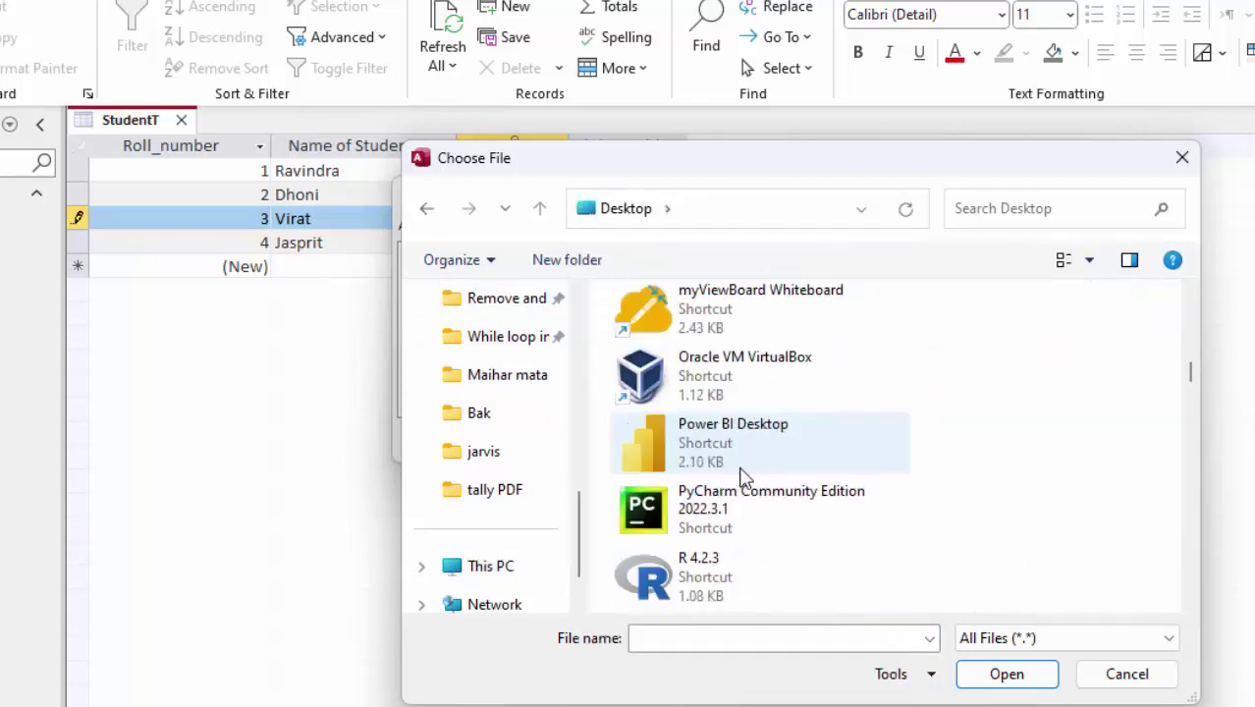
pyautogui.scroll(-3, 744, 478)
pyautogui.scroll(-3, 744, 479)
pyautogui.scroll(-2, 743, 479)
pyautogui.scroll(-2, 744, 476)
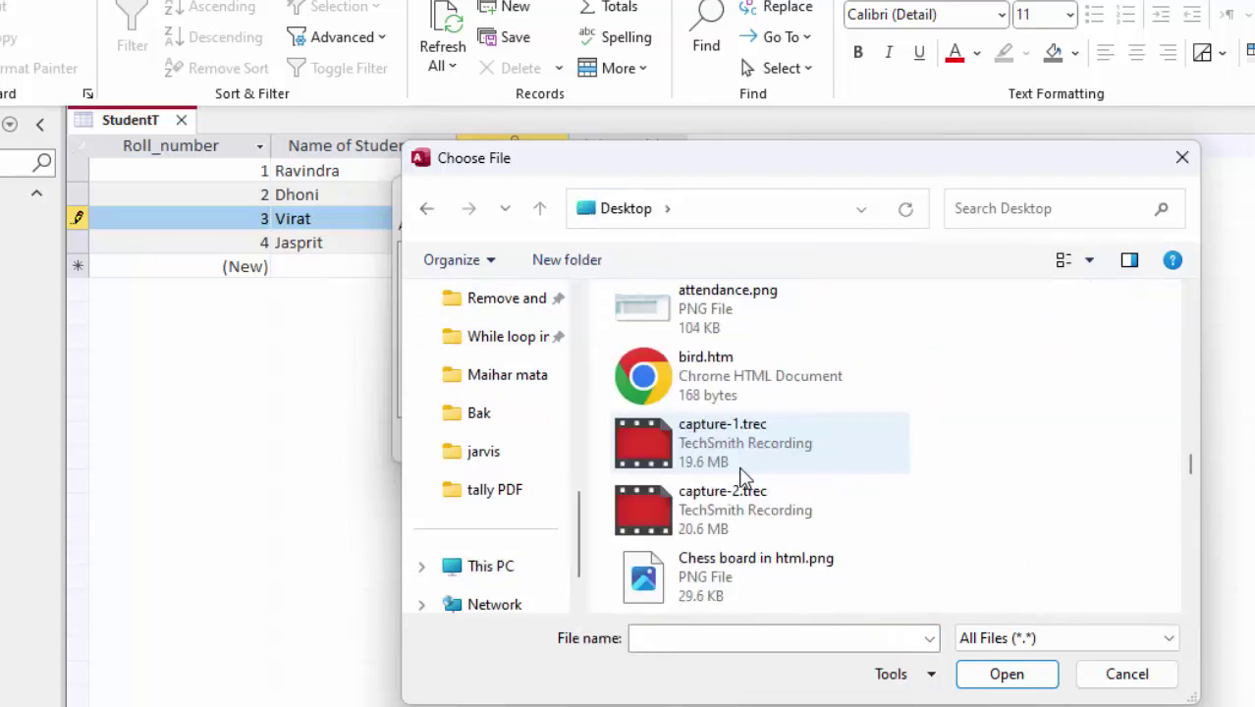
pyautogui.scroll(-3, 744, 475)
pyautogui.scroll(-3, 744, 475)
pyautogui.scroll(-3, 744, 476)
pyautogui.scroll(-3, 744, 476)
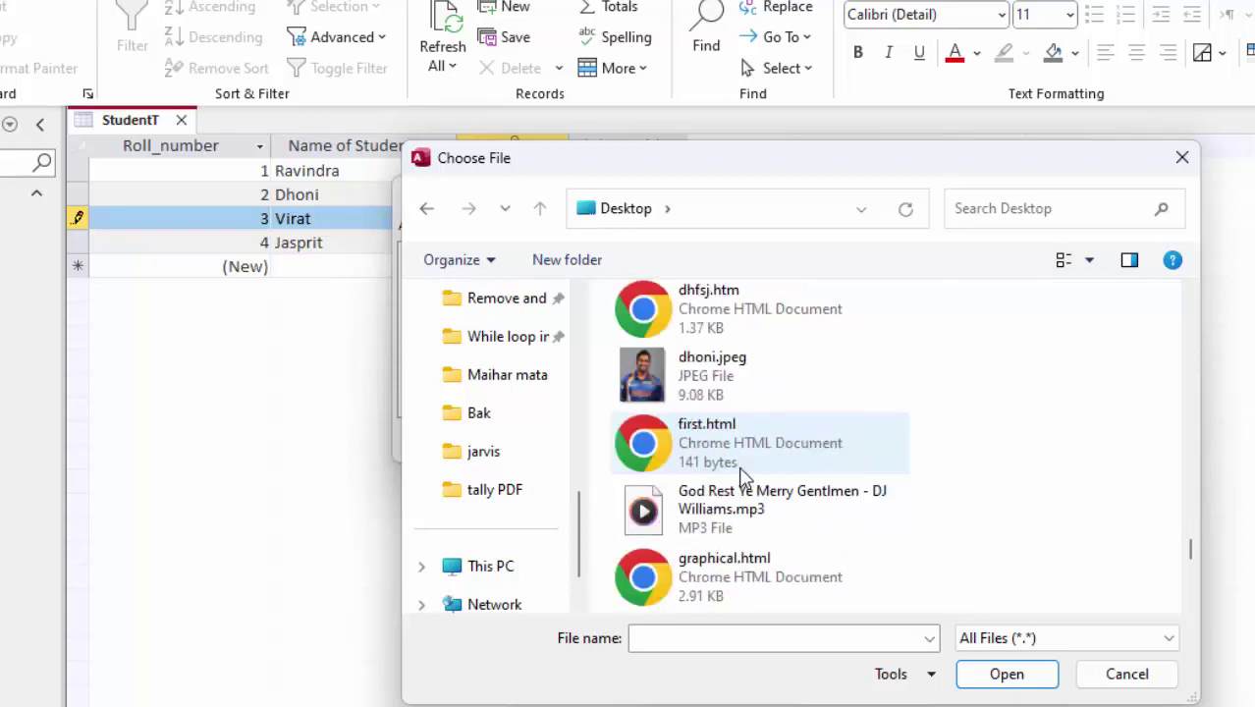
pyautogui.scroll(-3, 744, 476)
pyautogui.scroll(-3, 744, 475)
pyautogui.scroll(-3, 744, 476)
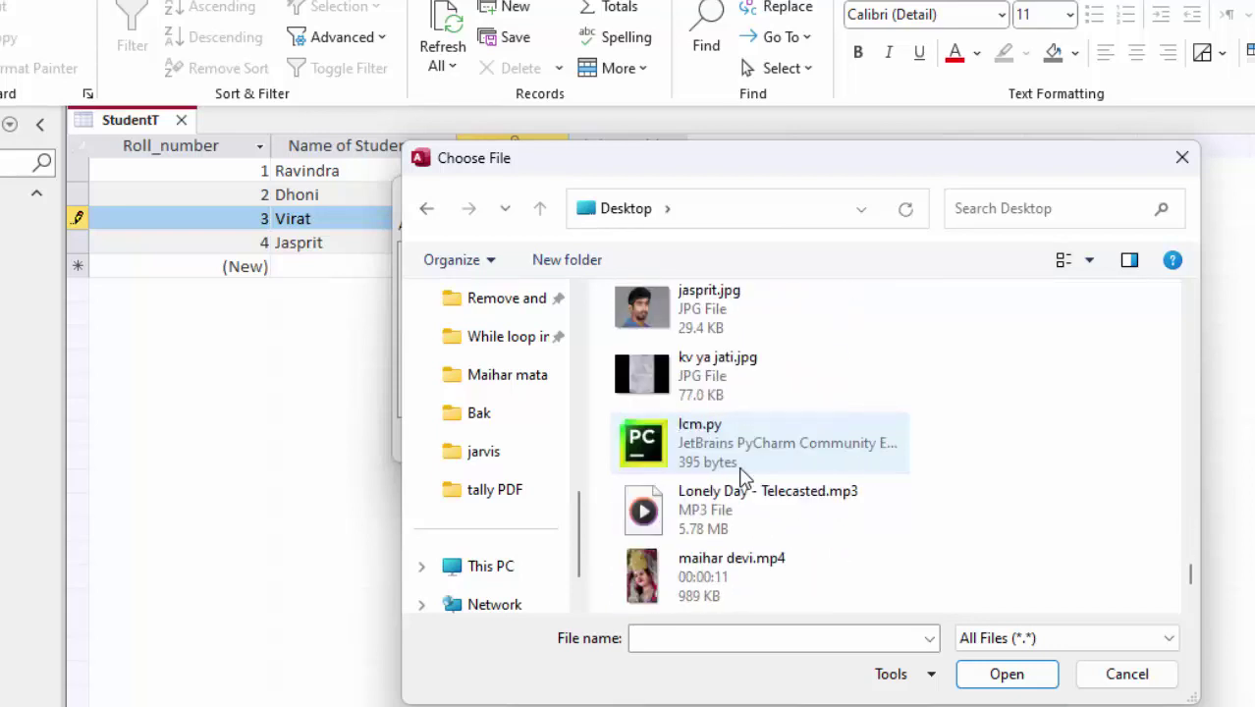
pyautogui.scroll(-3, 744, 475)
pyautogui.doubleClick(701, 568)
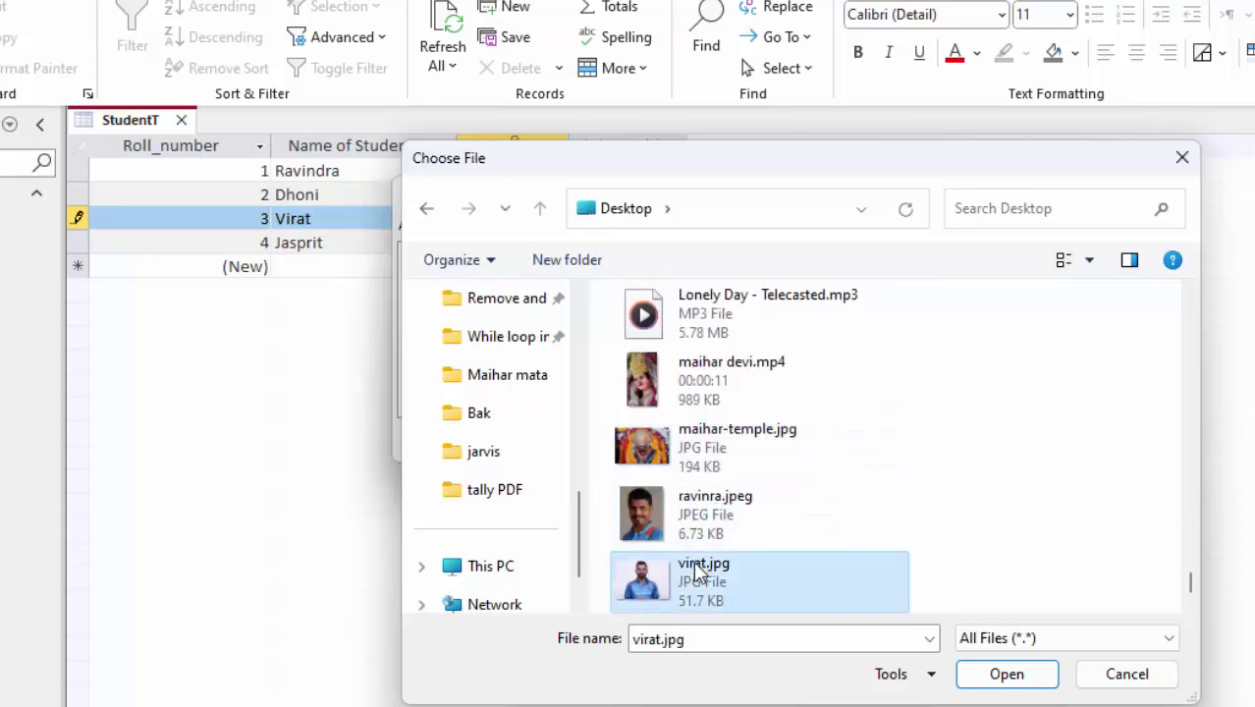
pyautogui.click(707, 444)
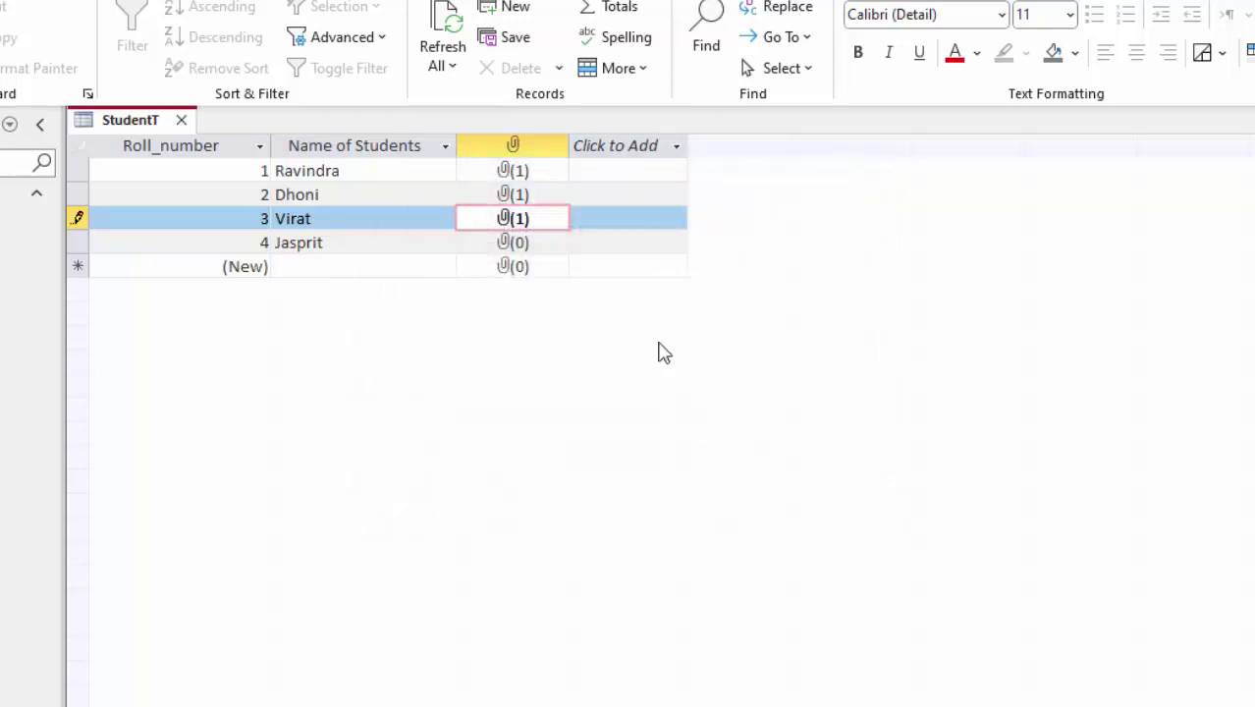
# Attach jasprit.jpg from the Desktop to Jasprit's Photo field
pyautogui.doubleClick(512, 244)
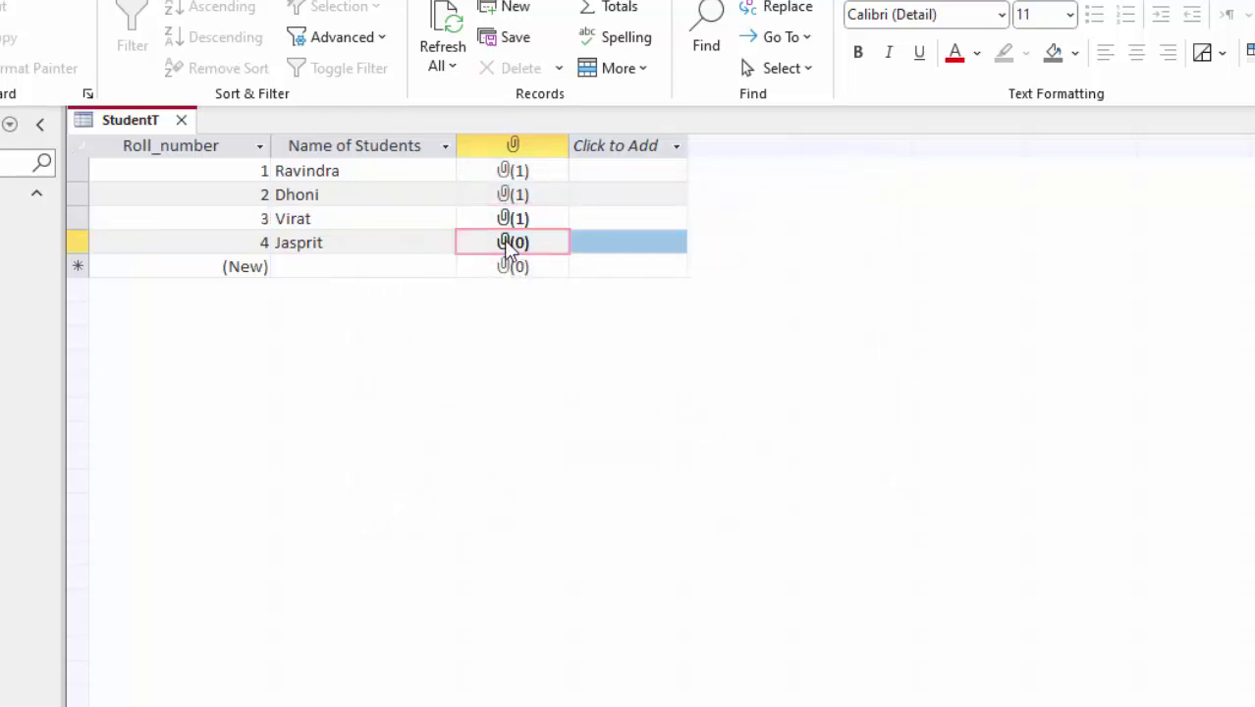
pyautogui.click(810, 259)
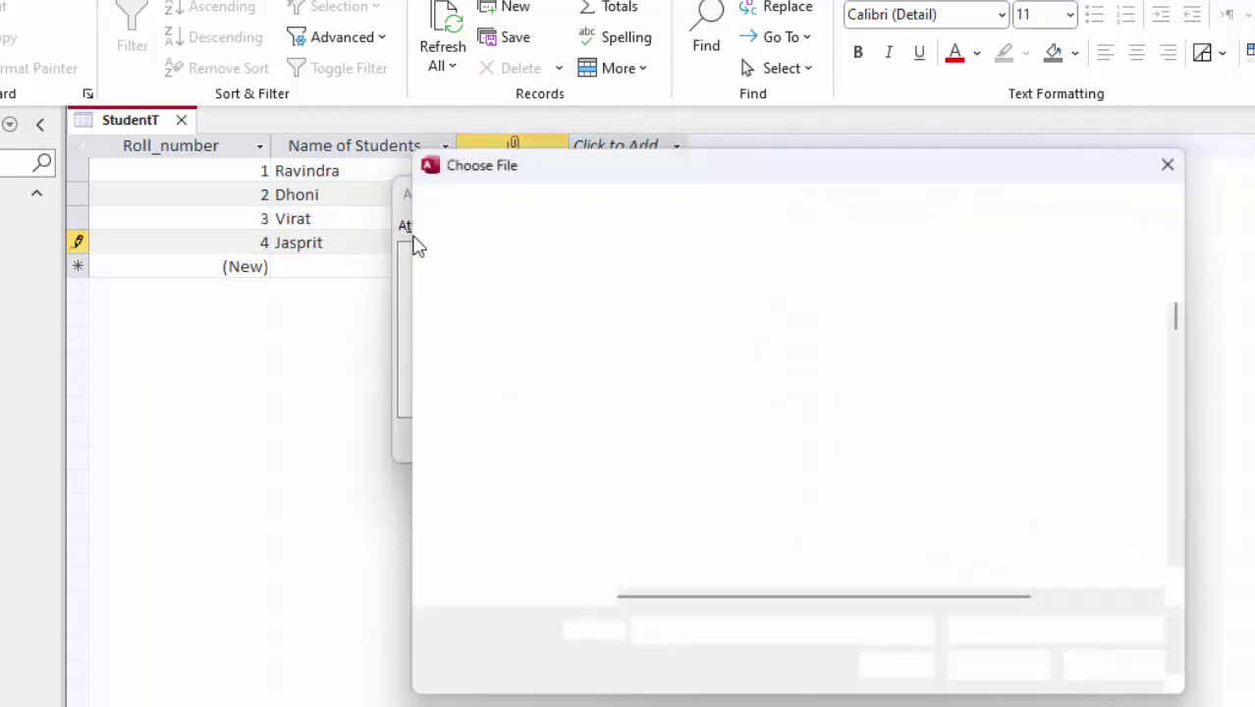
pyautogui.click(606, 209)
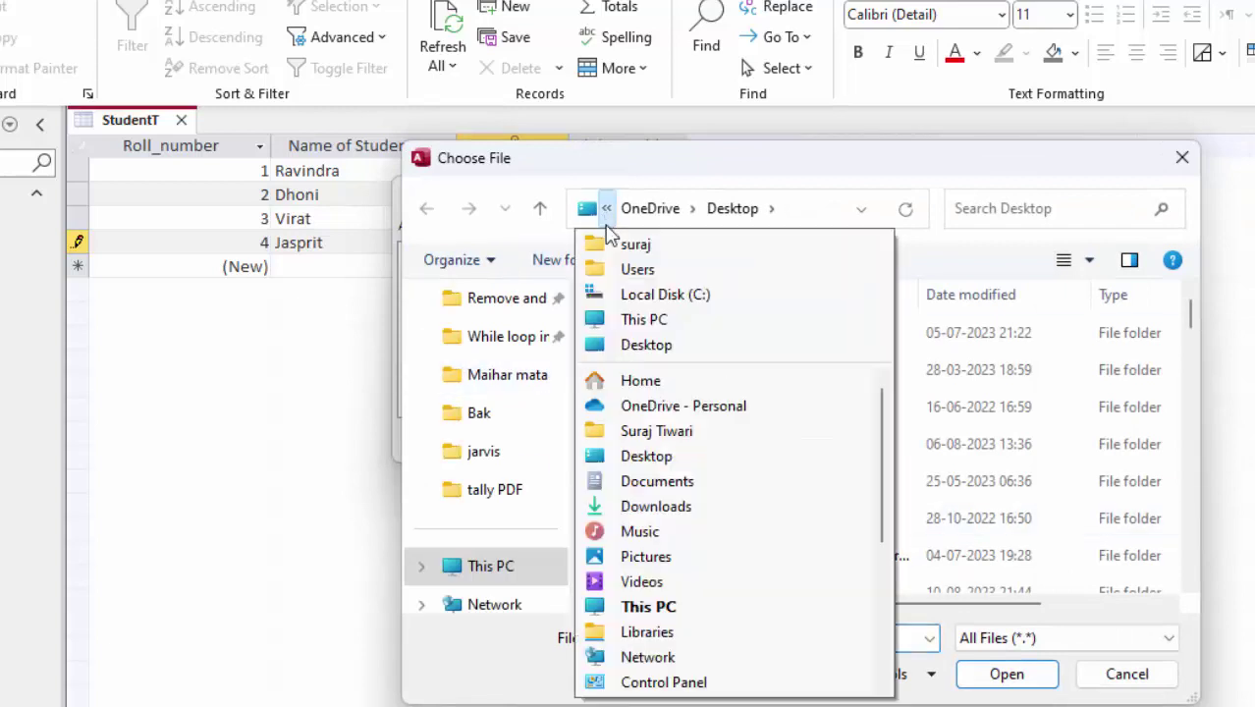
pyautogui.click(639, 345)
pyautogui.scroll(-5, 732, 442)
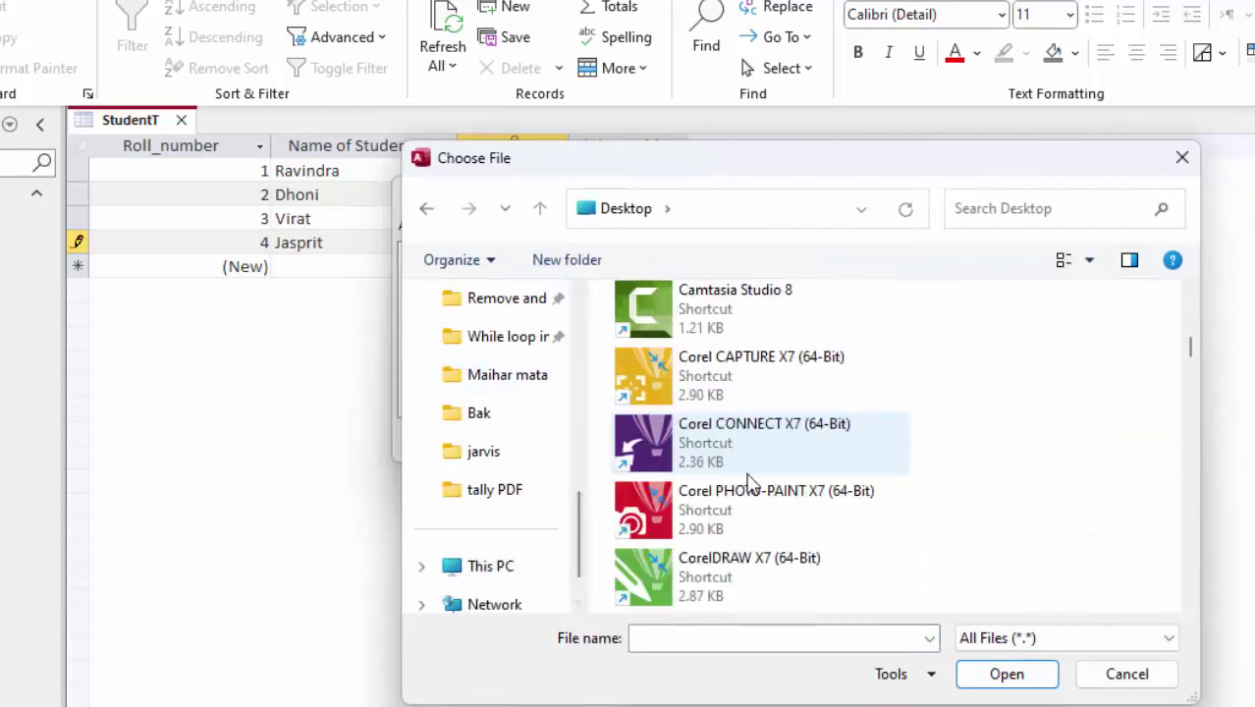
pyautogui.scroll(-5, 755, 486)
pyautogui.scroll(-5, 756, 491)
pyautogui.scroll(-5, 756, 491)
pyautogui.scroll(-5, 757, 491)
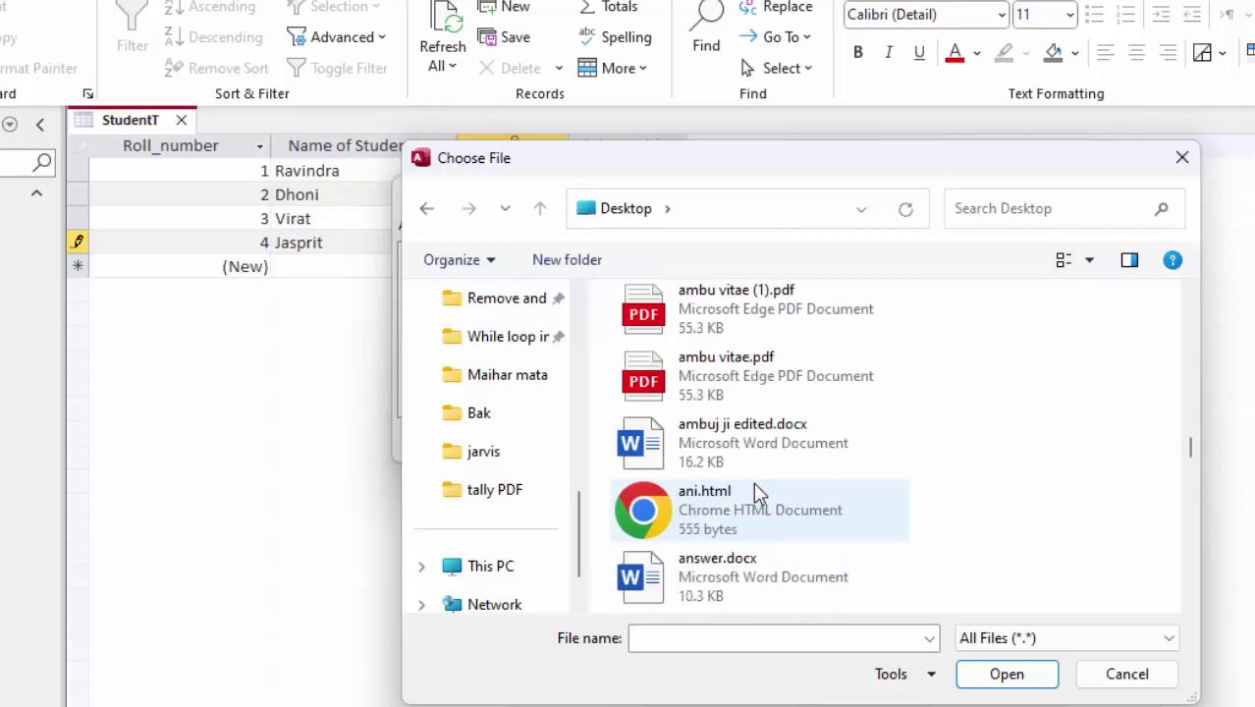
pyautogui.scroll(-5, 756, 491)
pyautogui.scroll(-5, 756, 491)
pyautogui.scroll(-5, 757, 492)
pyautogui.scroll(-5, 756, 491)
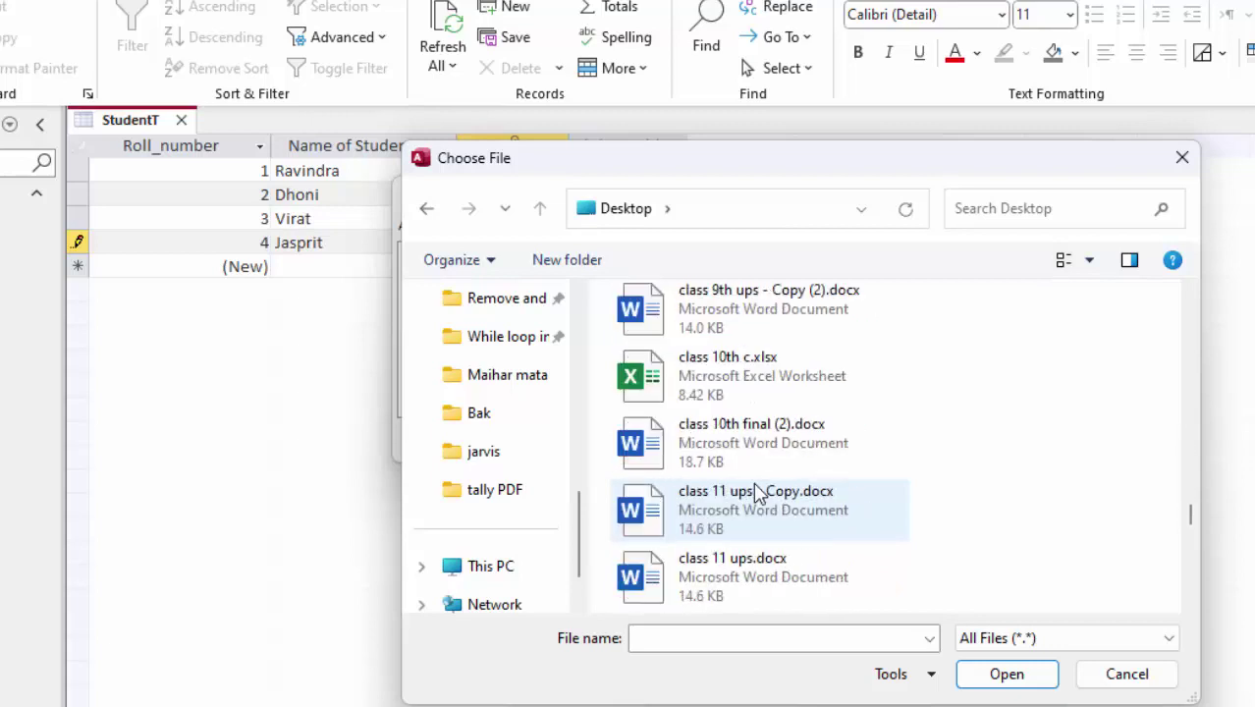
pyautogui.scroll(-5, 756, 492)
pyautogui.scroll(-5, 756, 491)
pyautogui.doubleClick(747, 500)
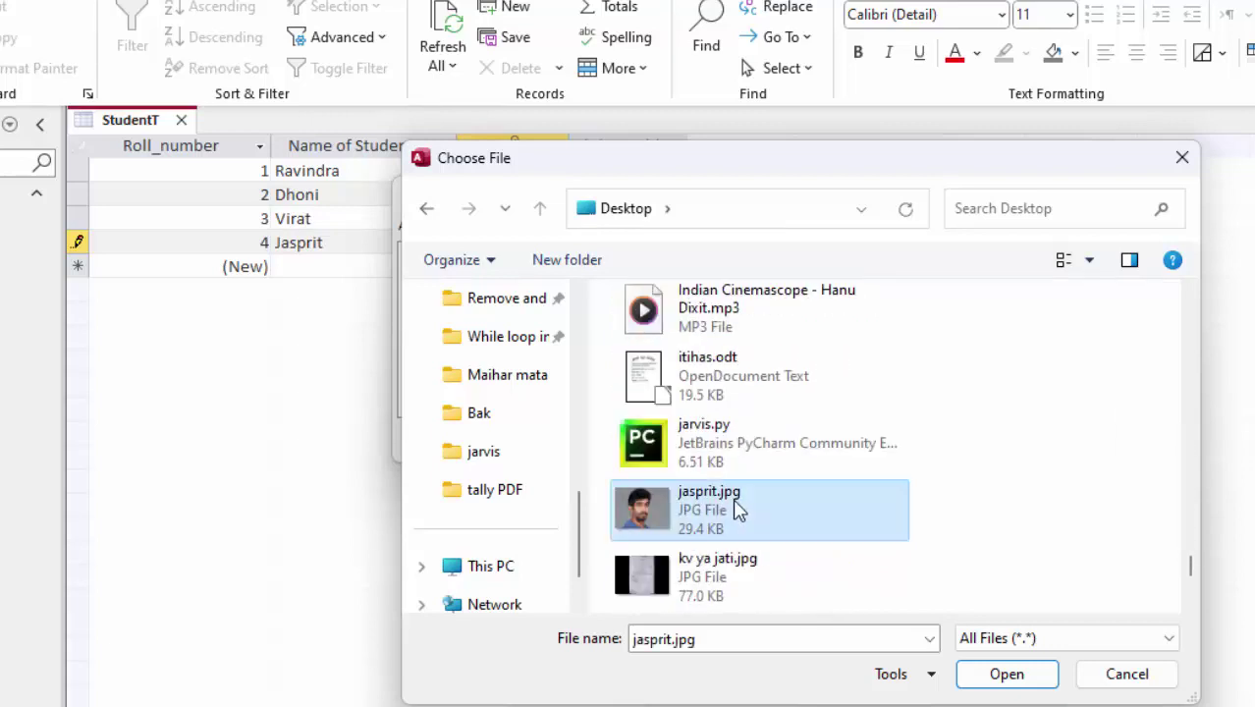
pyautogui.click(724, 442)
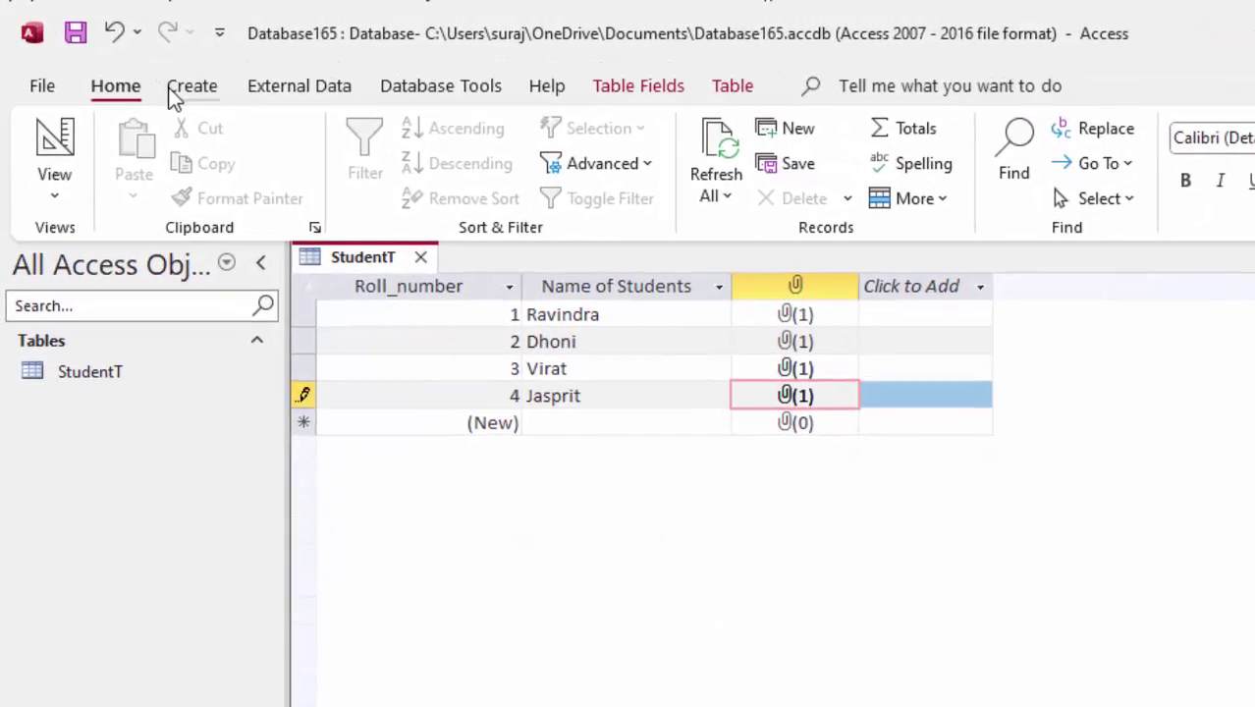
# Create blank form Form1, switch it to Design view and widen the Field List pane
pyautogui.click(127, 65)
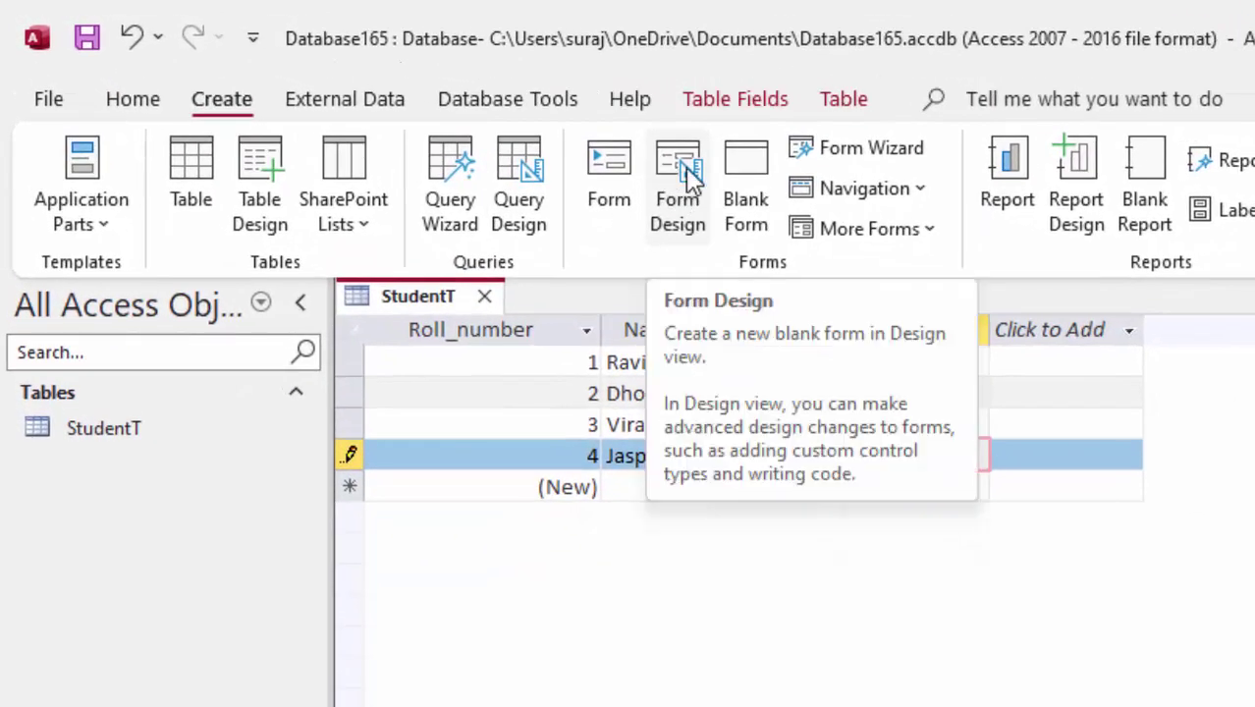
pyautogui.click(746, 187)
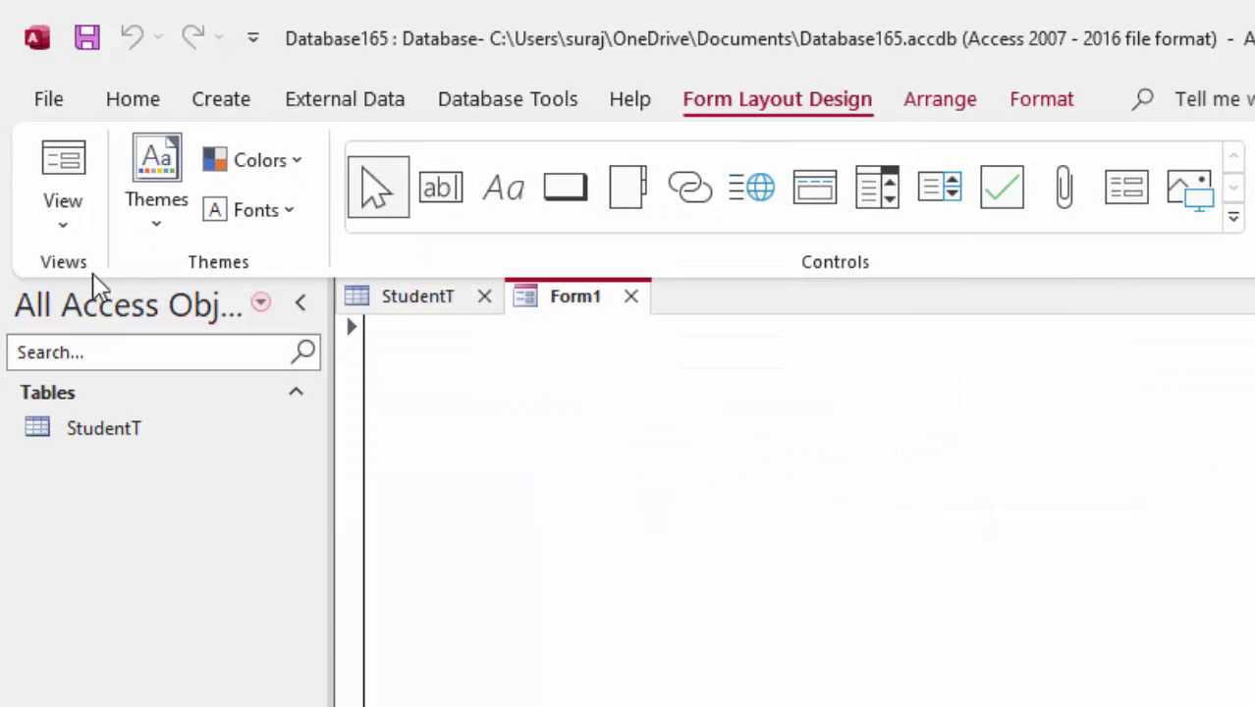
pyautogui.click(64, 204)
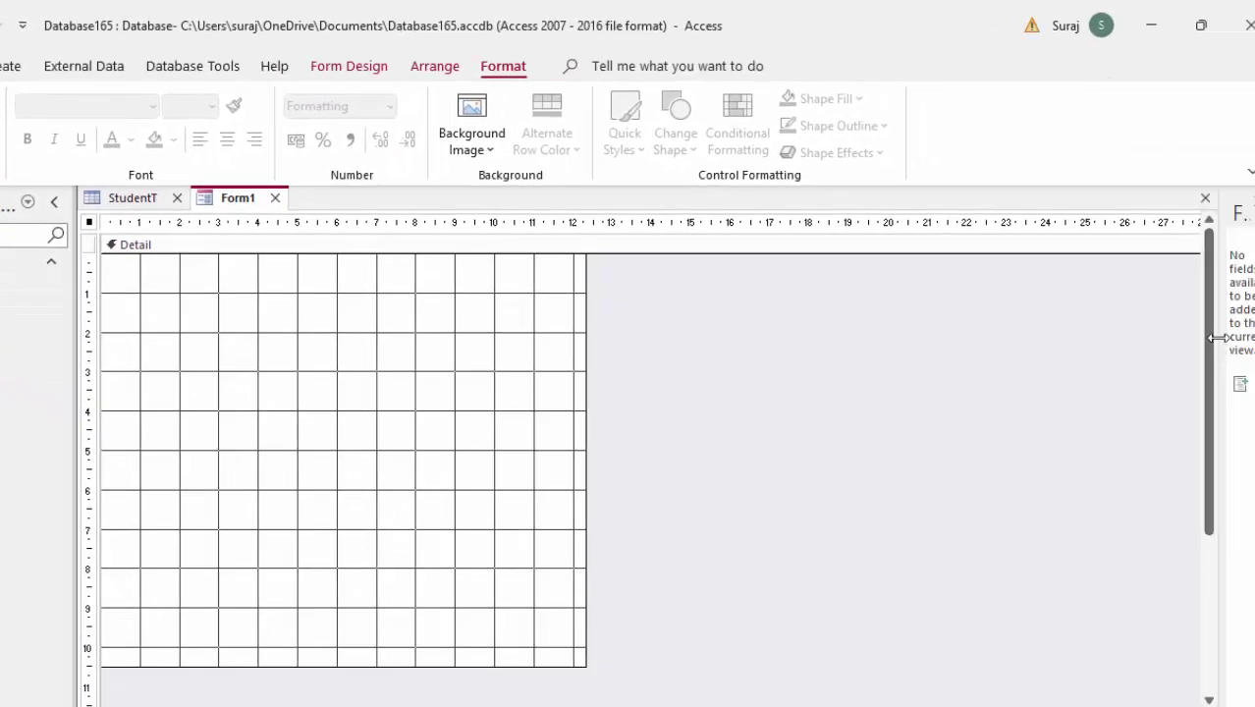
pyautogui.moveTo(1153, 356); pyautogui.dragTo(919, 366)
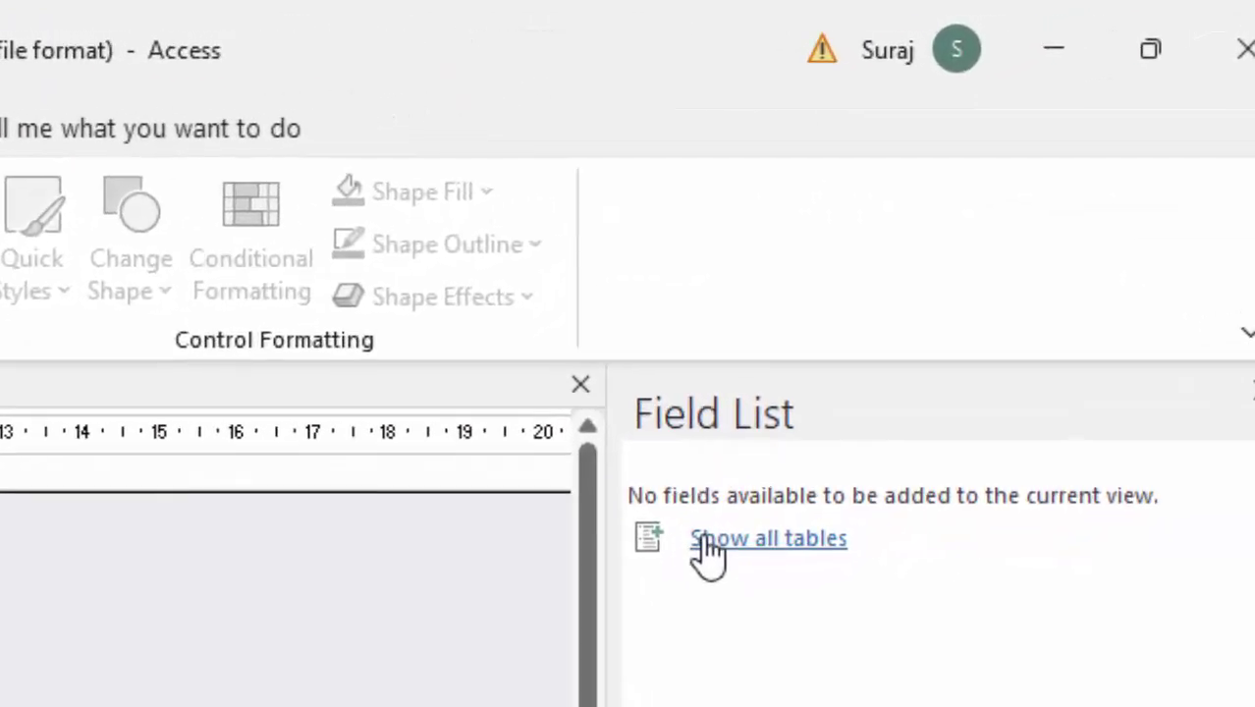
# Add StudentT's Roll_number and Name of Students fields to Form1
pyautogui.click(971, 279)
pyautogui.click(743, 558)
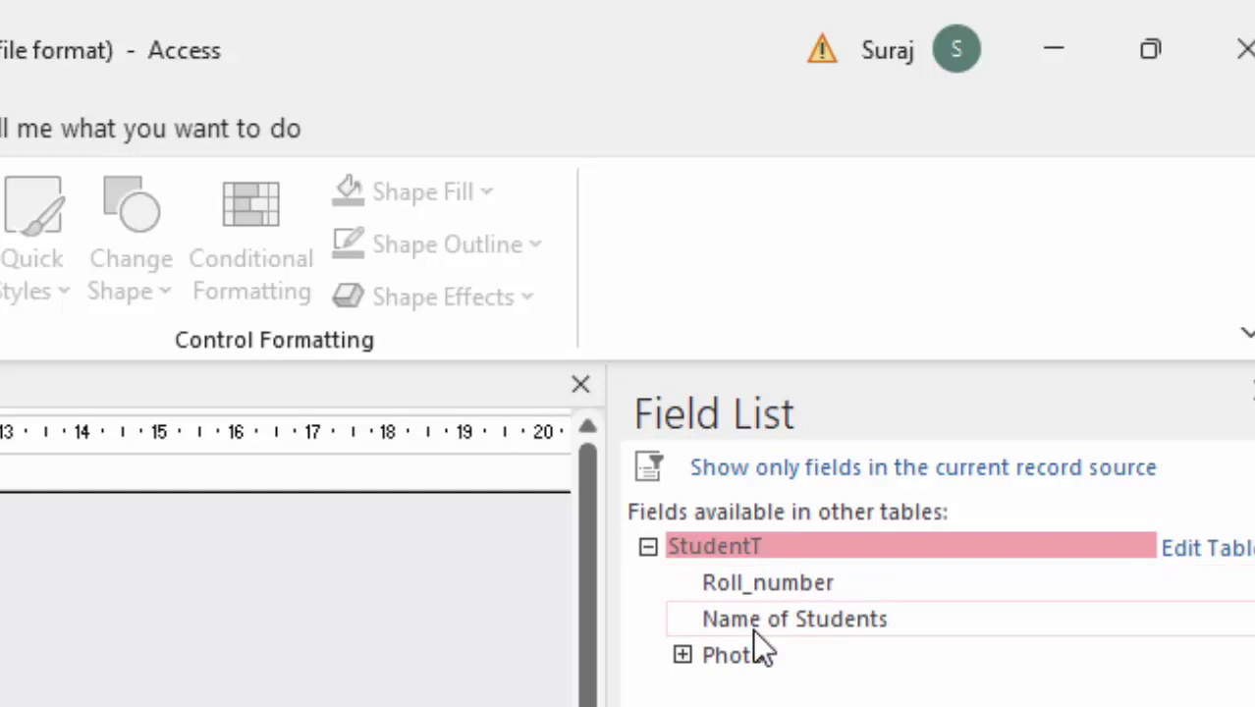
pyautogui.doubleClick(759, 585)
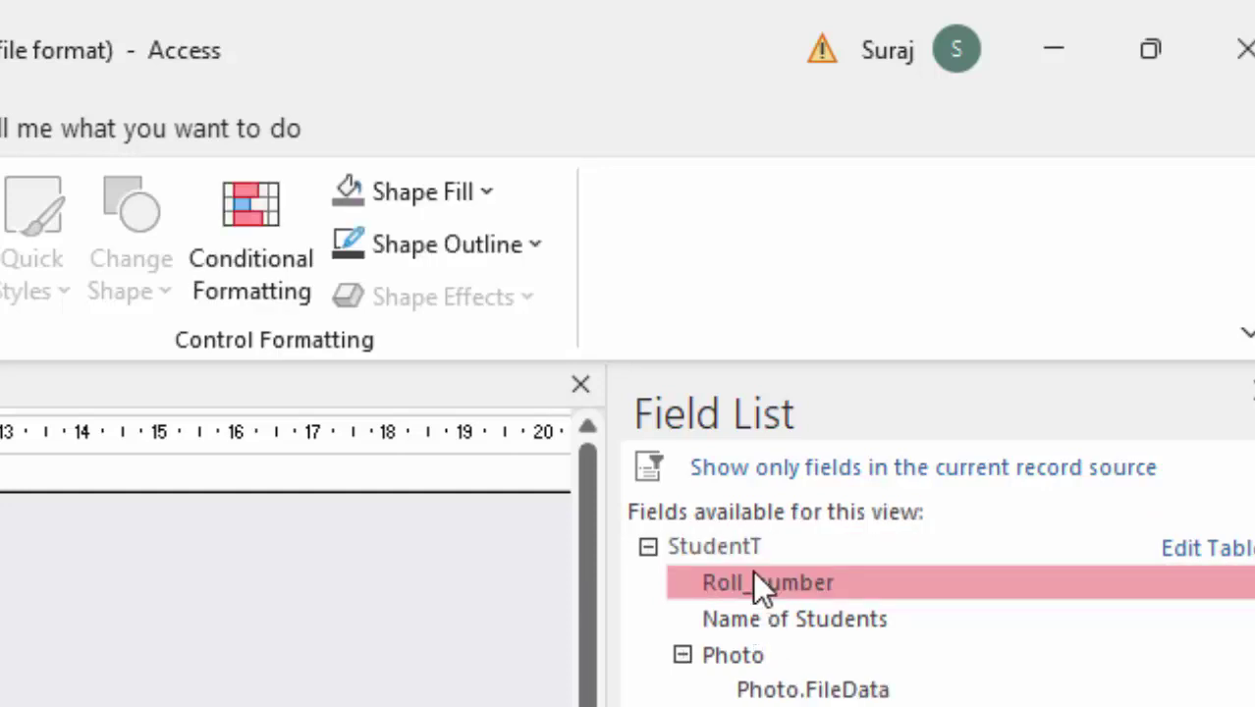
pyautogui.doubleClick(763, 616)
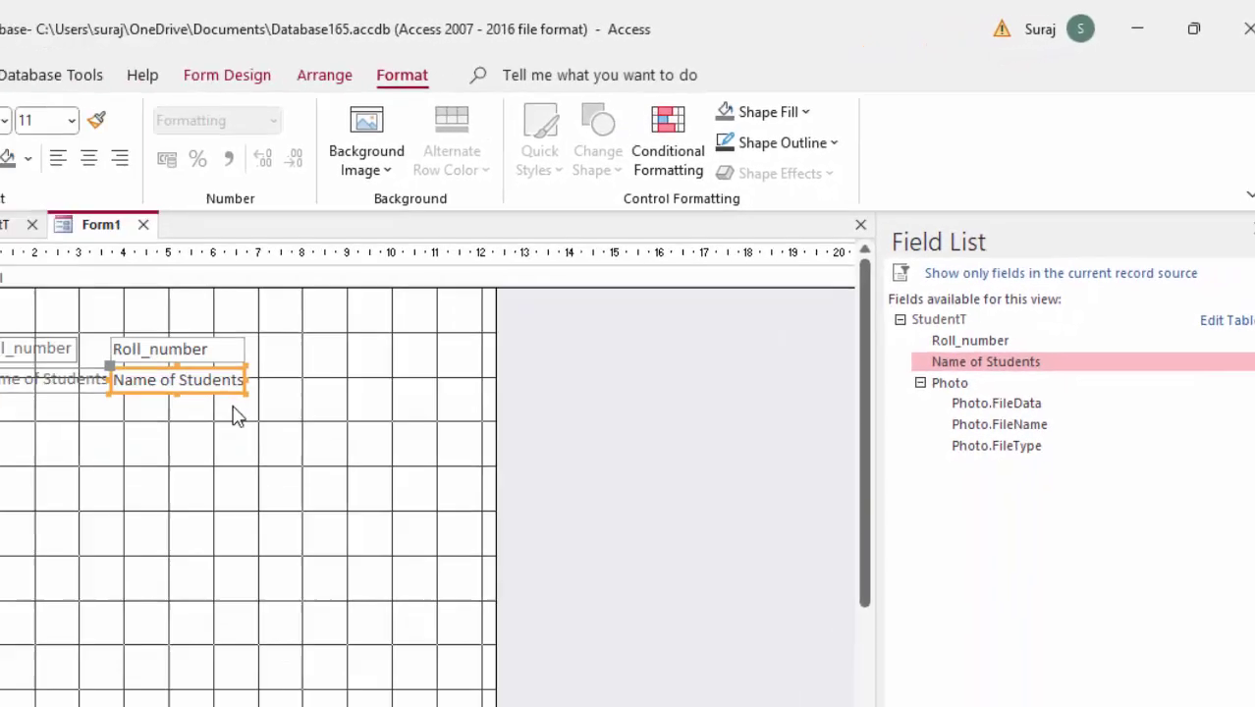
# Place Name of Students beneath Roll_number and resize its label and text box
pyautogui.moveTo(268, 373); pyautogui.dragTo(499, 346)
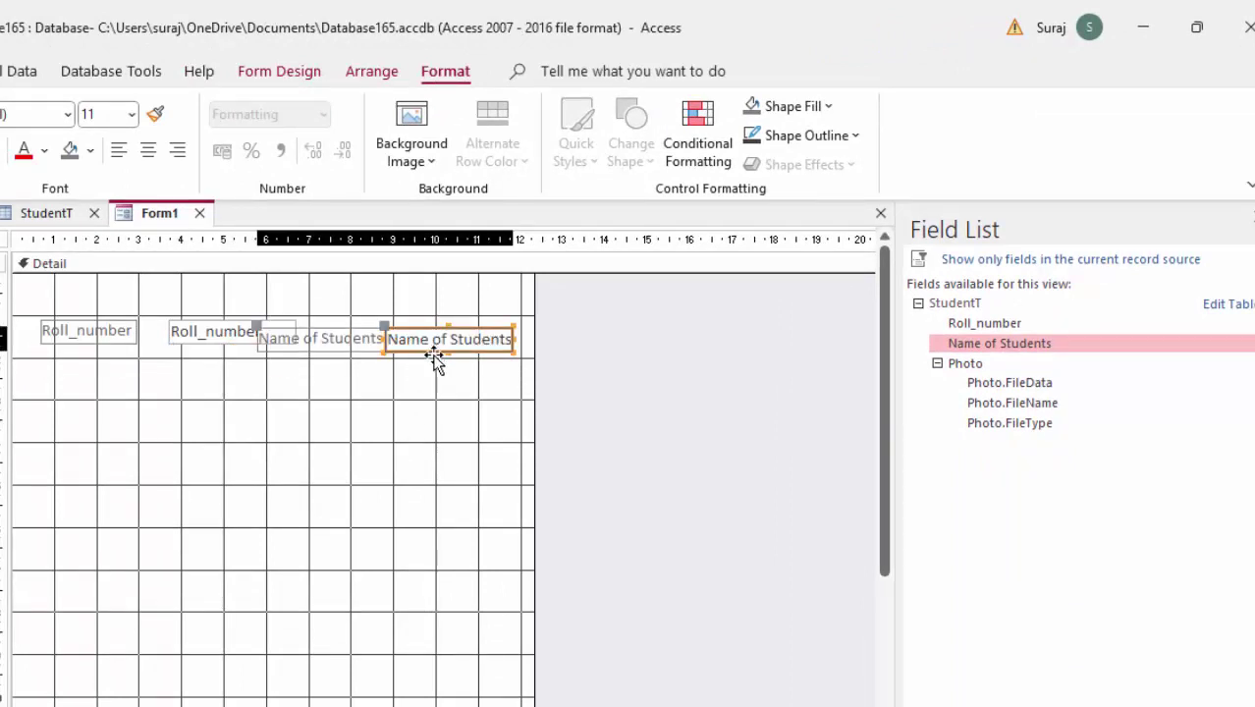
pyautogui.moveTo(435, 353); pyautogui.dragTo(229, 391)
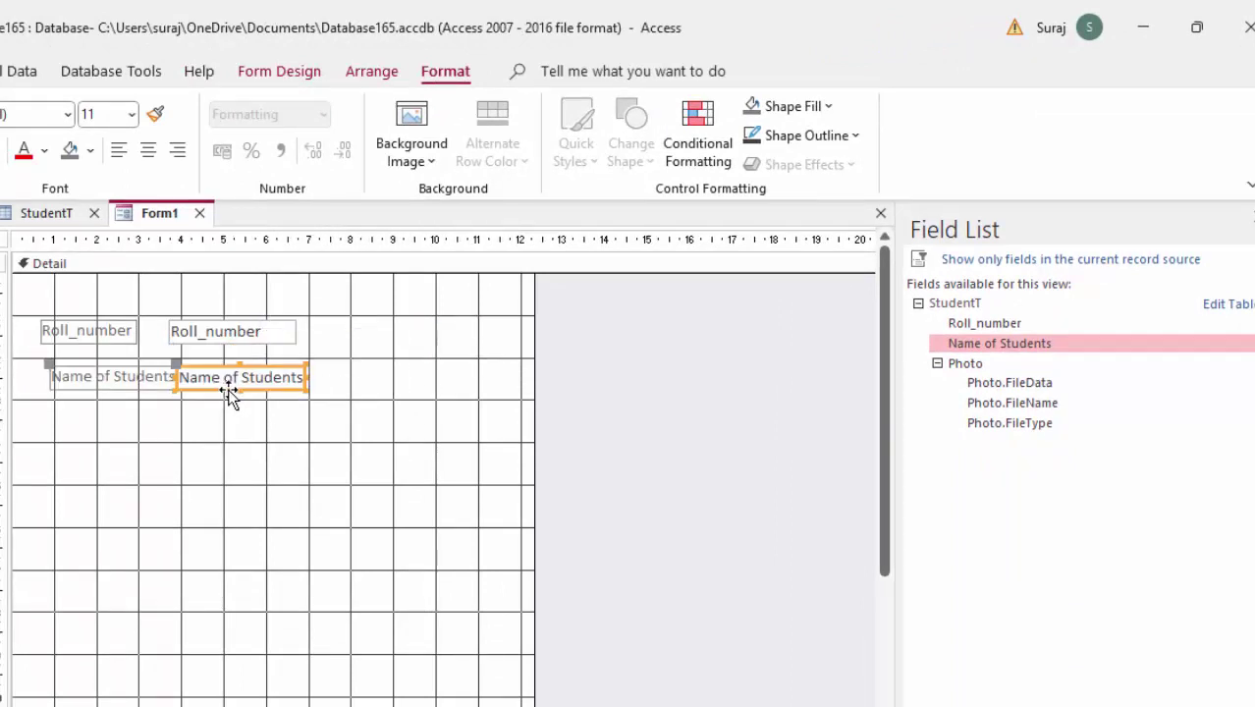
pyautogui.click(87, 386)
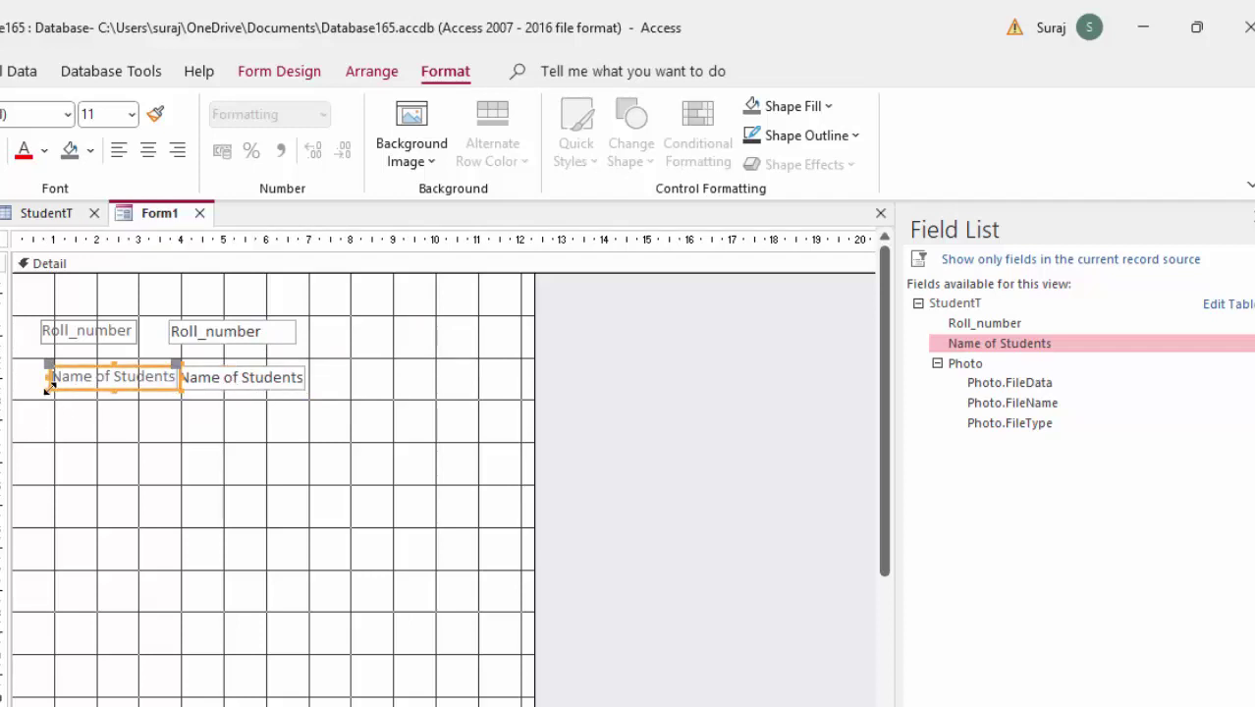
pyautogui.moveTo(47, 387); pyautogui.dragTo(20, 387)
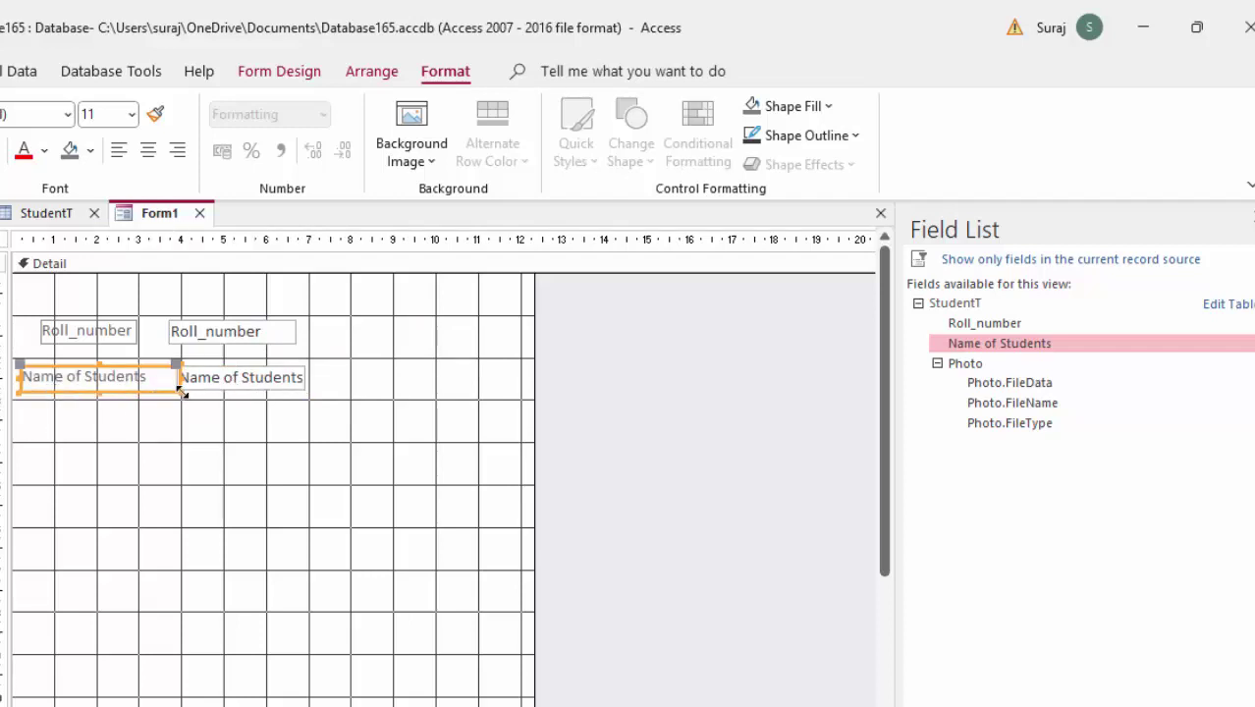
pyautogui.moveTo(182, 391); pyautogui.dragTo(152, 391)
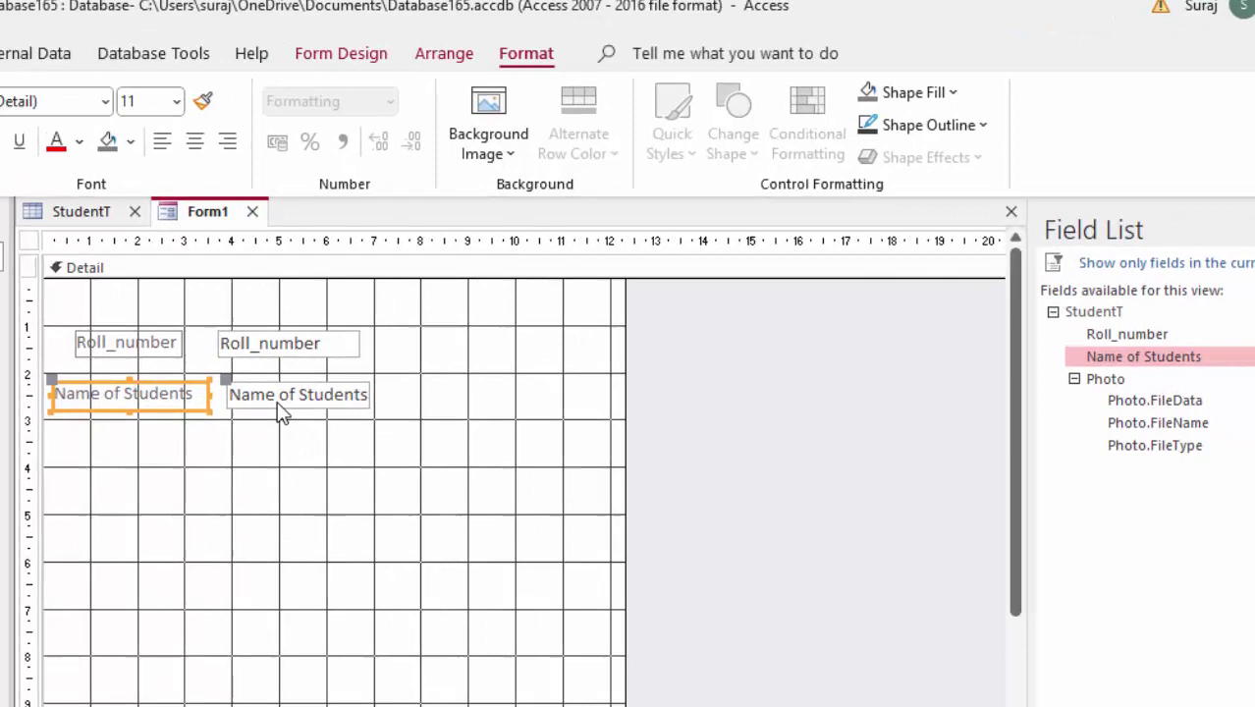
pyautogui.click(295, 385)
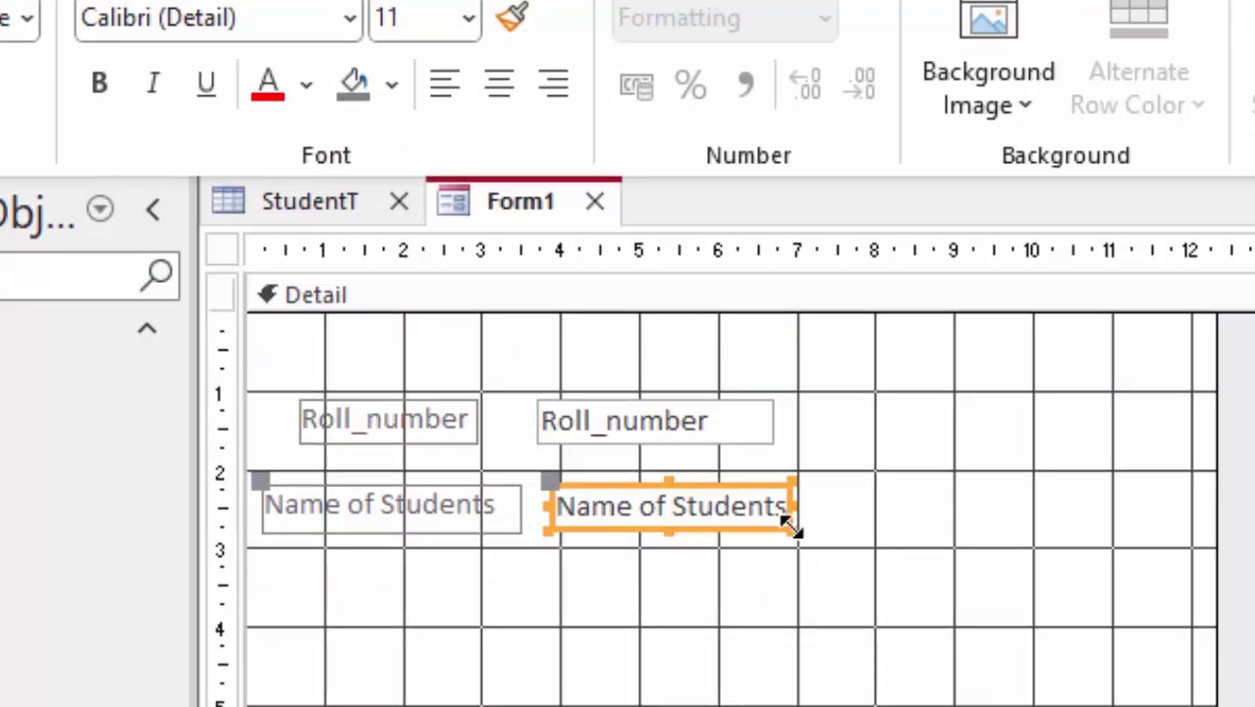
pyautogui.moveTo(793, 530); pyautogui.dragTo(822, 531)
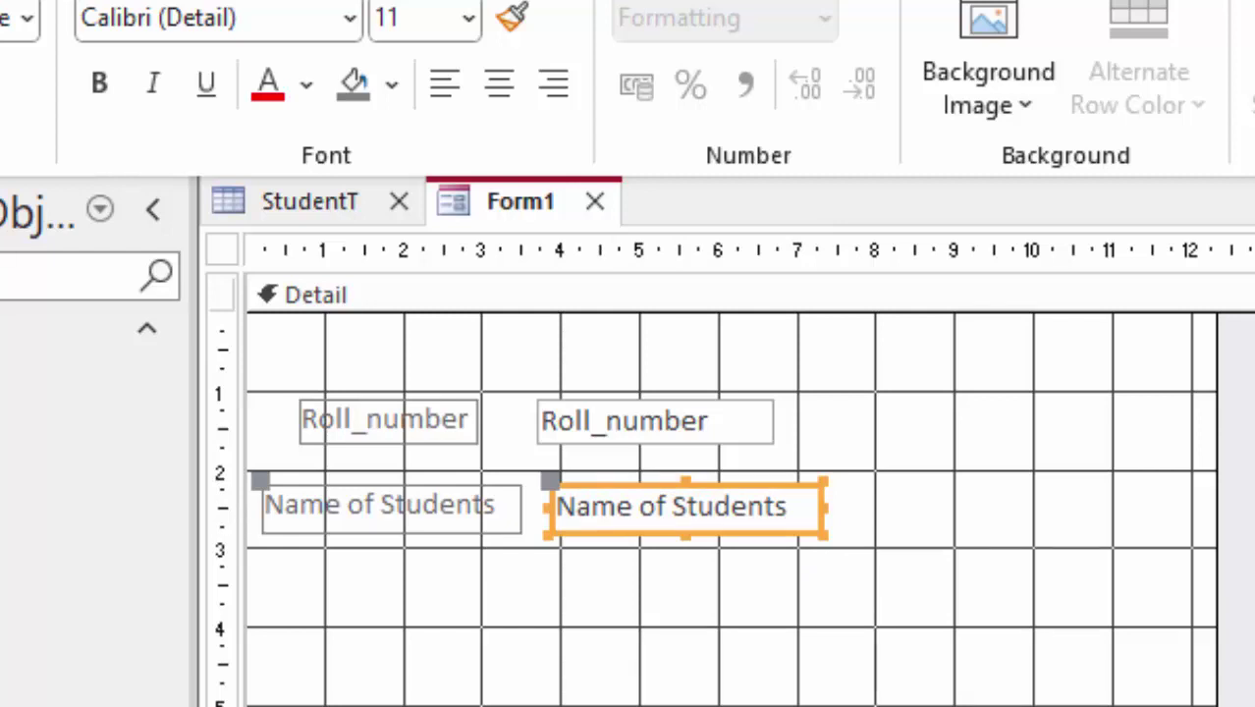
# Add the Photo field to Form1, position it, and enlarge its label and attachment box
pyautogui.moveTo(1247, 393); pyautogui.dragTo(536, 506)
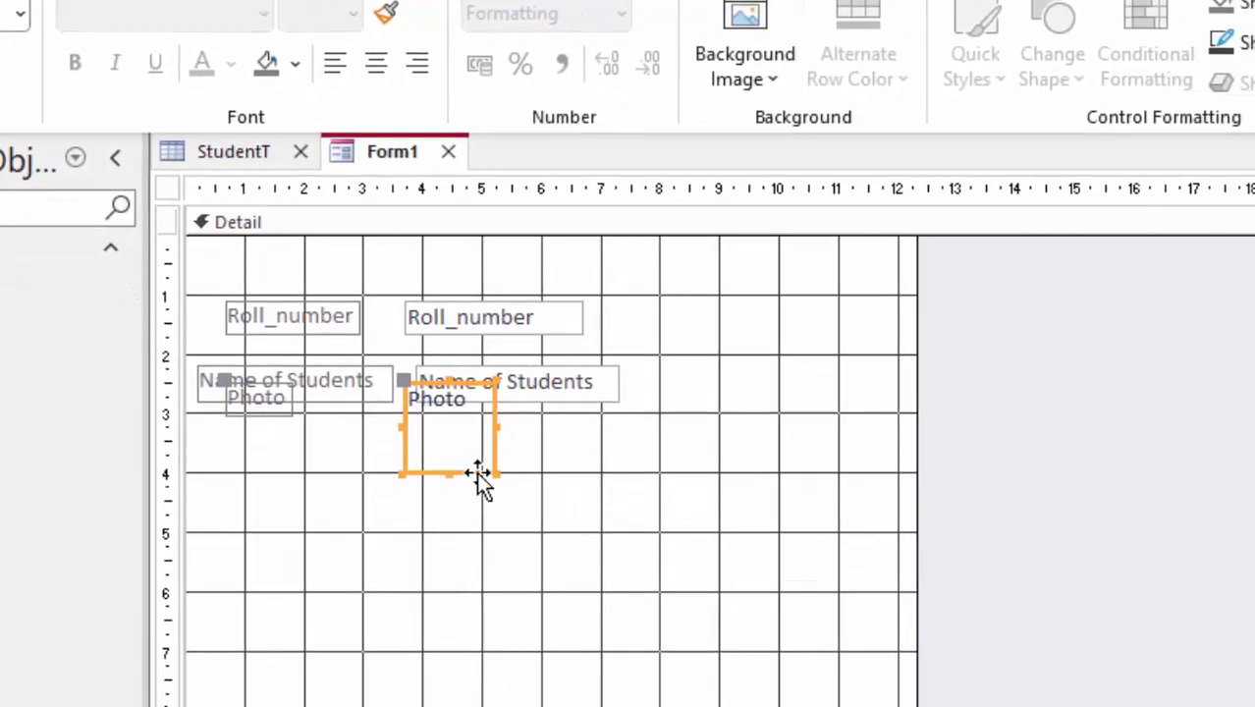
pyautogui.moveTo(478, 474)
pyautogui.mouseDown()
pyautogui.moveTo(846, 397)
pyautogui.moveTo(867, 374)
pyautogui.mouseUp()
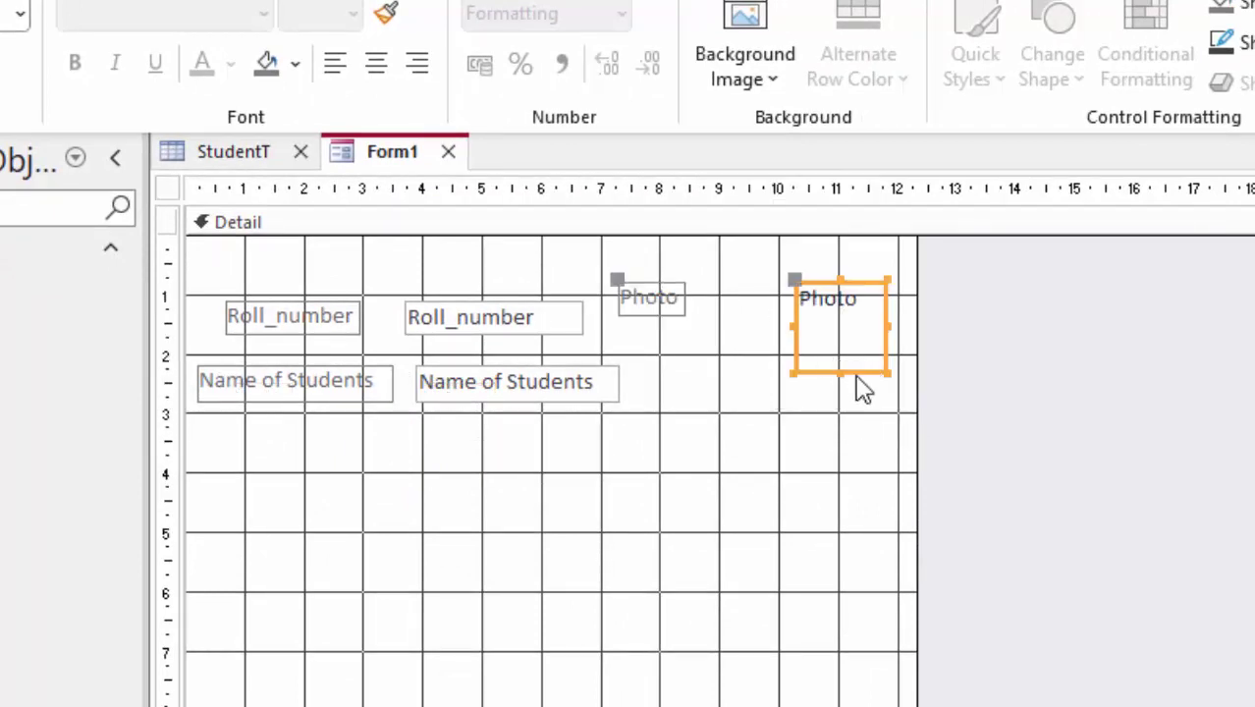
pyautogui.moveTo(854, 375)
pyautogui.mouseDown()
pyautogui.moveTo(857, 393)
pyautogui.moveTo(979, 471)
pyautogui.mouseUp()
pyautogui.click(681, 331)
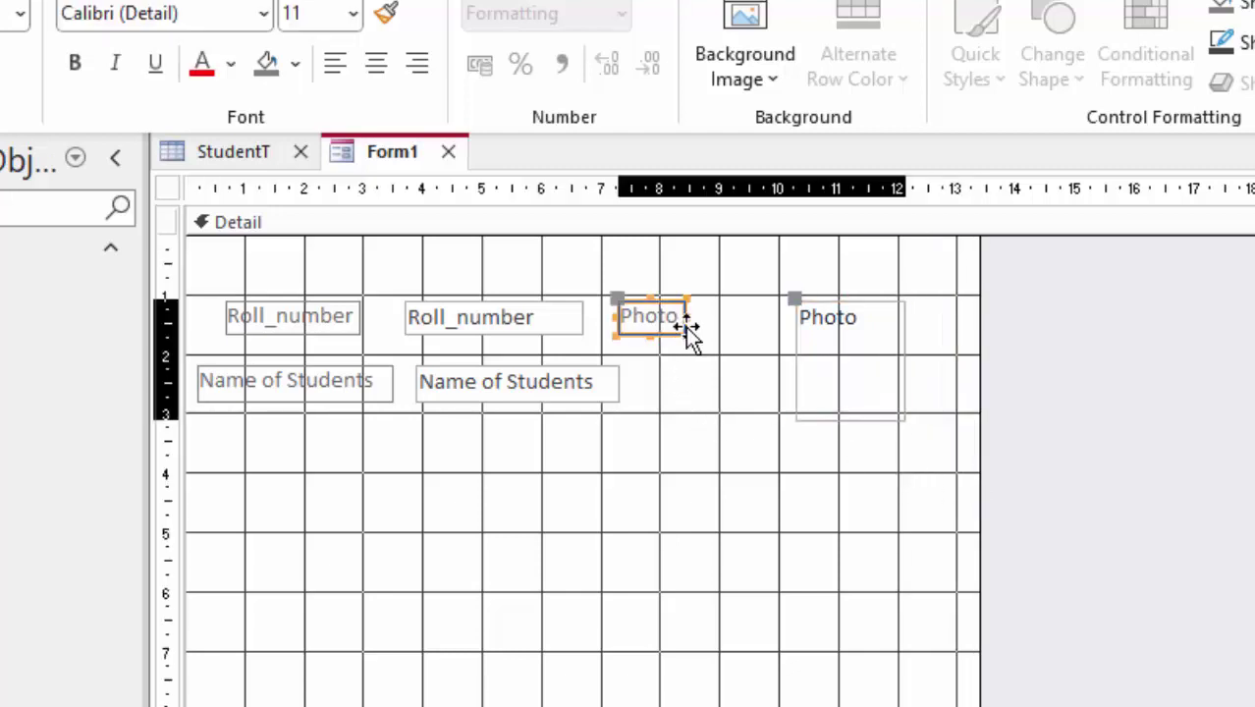
pyautogui.moveTo(688, 337); pyautogui.dragTo(754, 348)
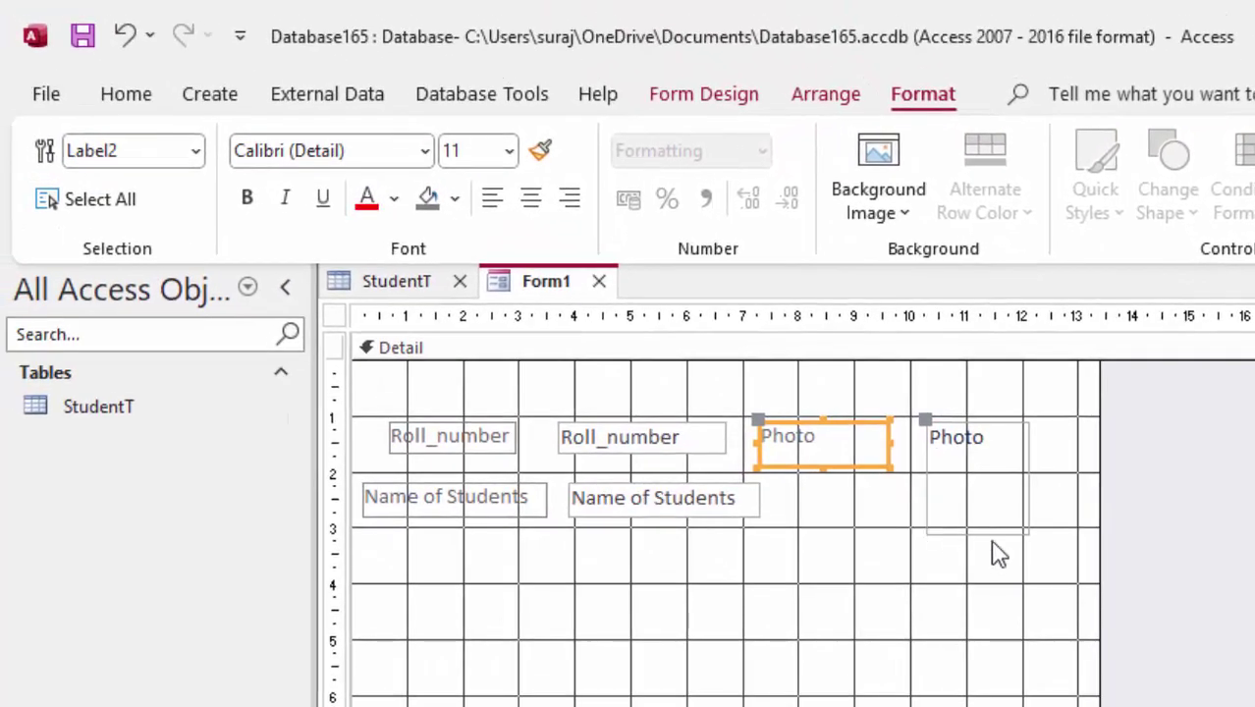
pyautogui.click(1024, 538)
pyautogui.moveTo(1028, 536); pyautogui.dragTo(1064, 569)
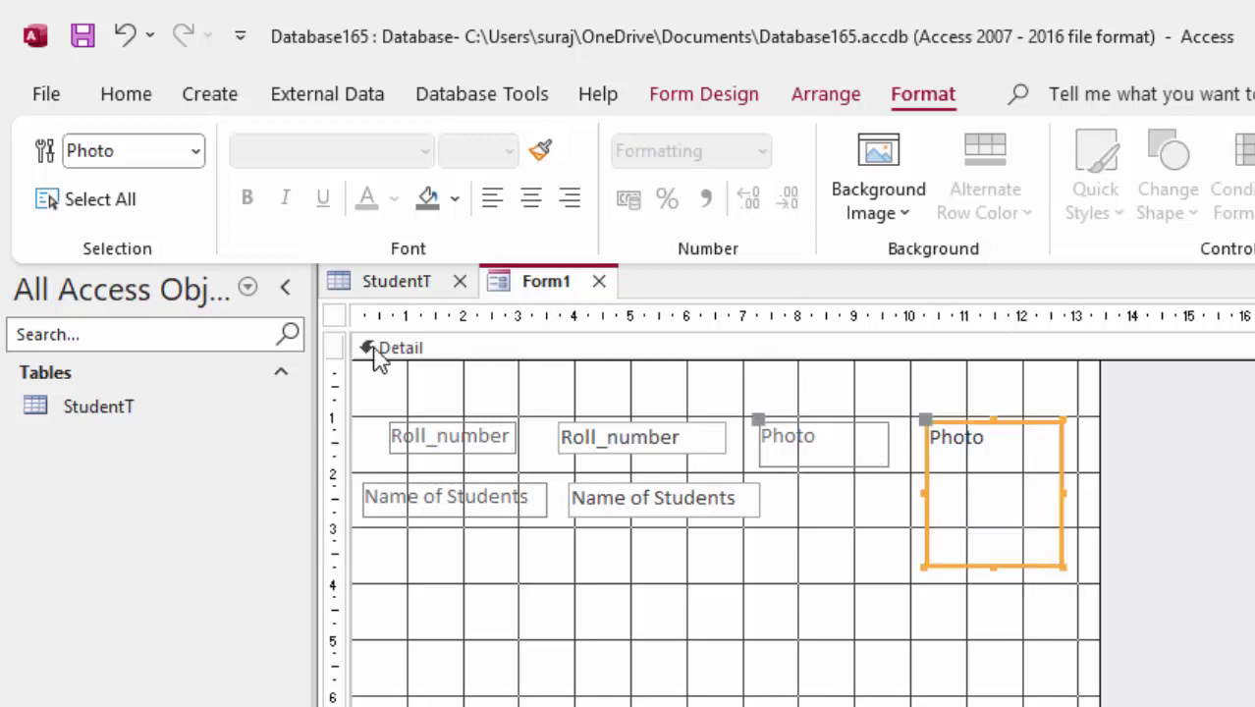
# Save the new form as 'StudentF' and open it to show the first student's record with photo
pyautogui.click(83, 37)
pyautogui.press('BackSpace')
pyautogui.write('S')
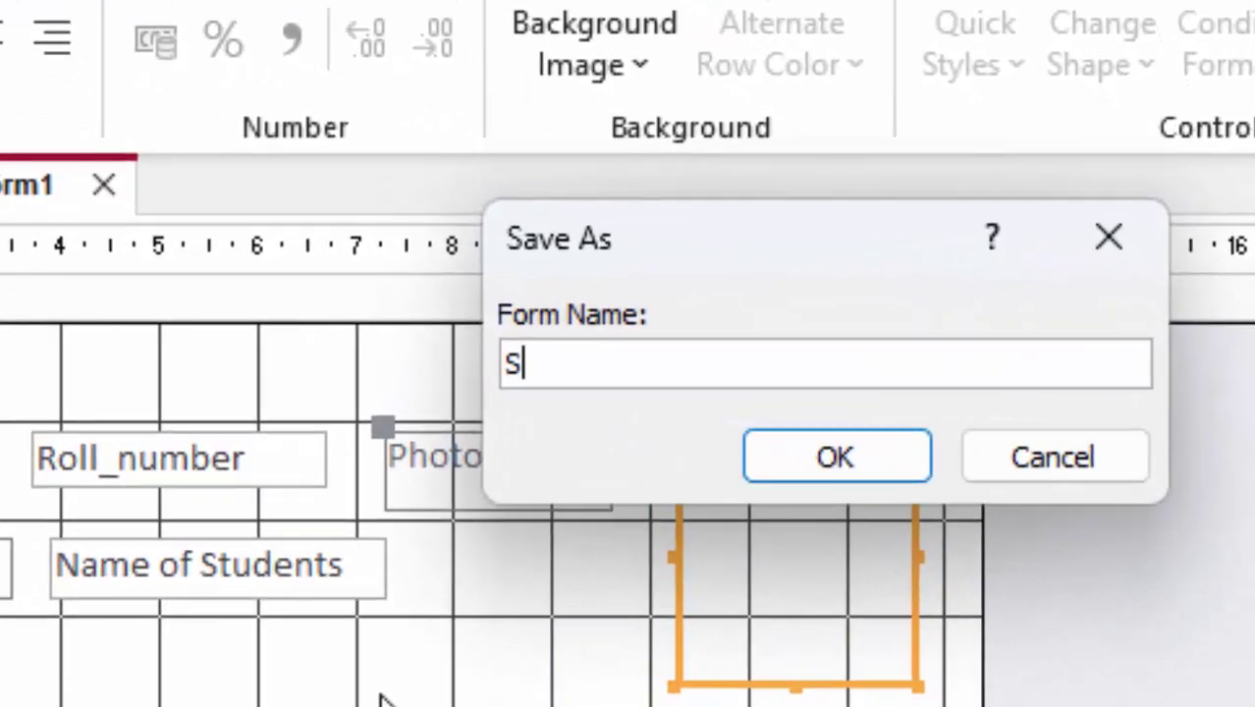
pyautogui.write('tudentF')
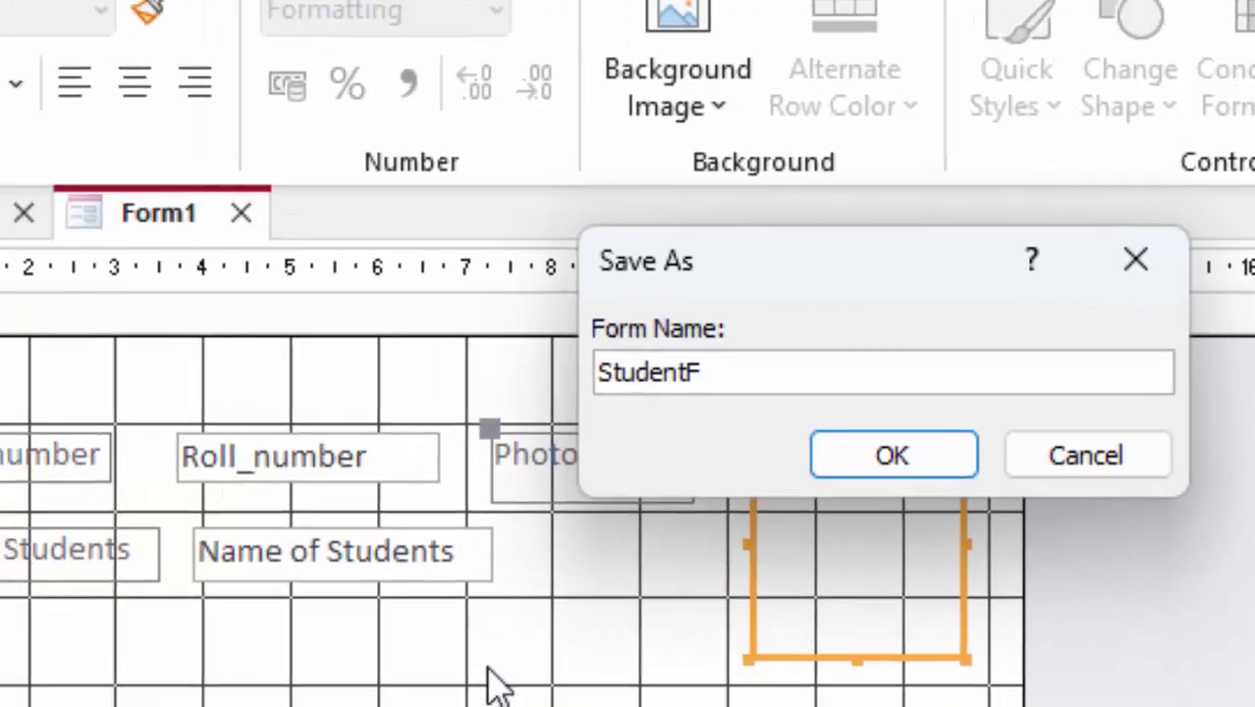
pyautogui.press('Return')
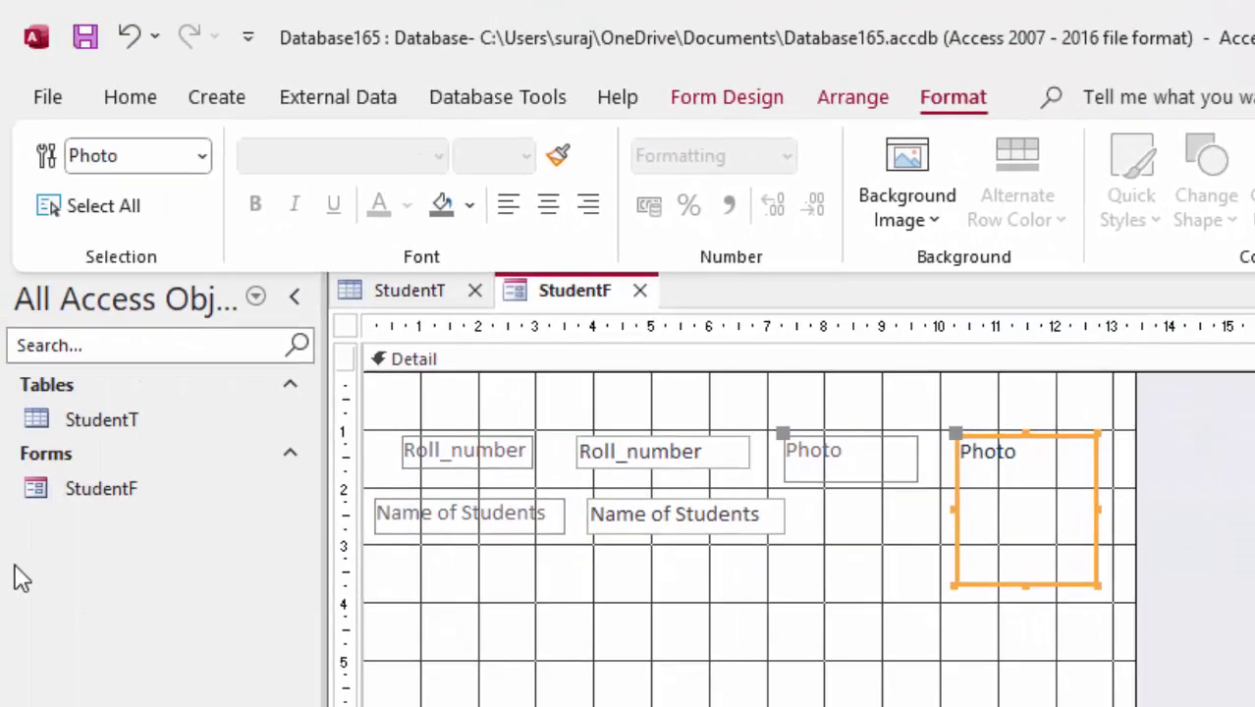
pyautogui.doubleClick(68, 496)
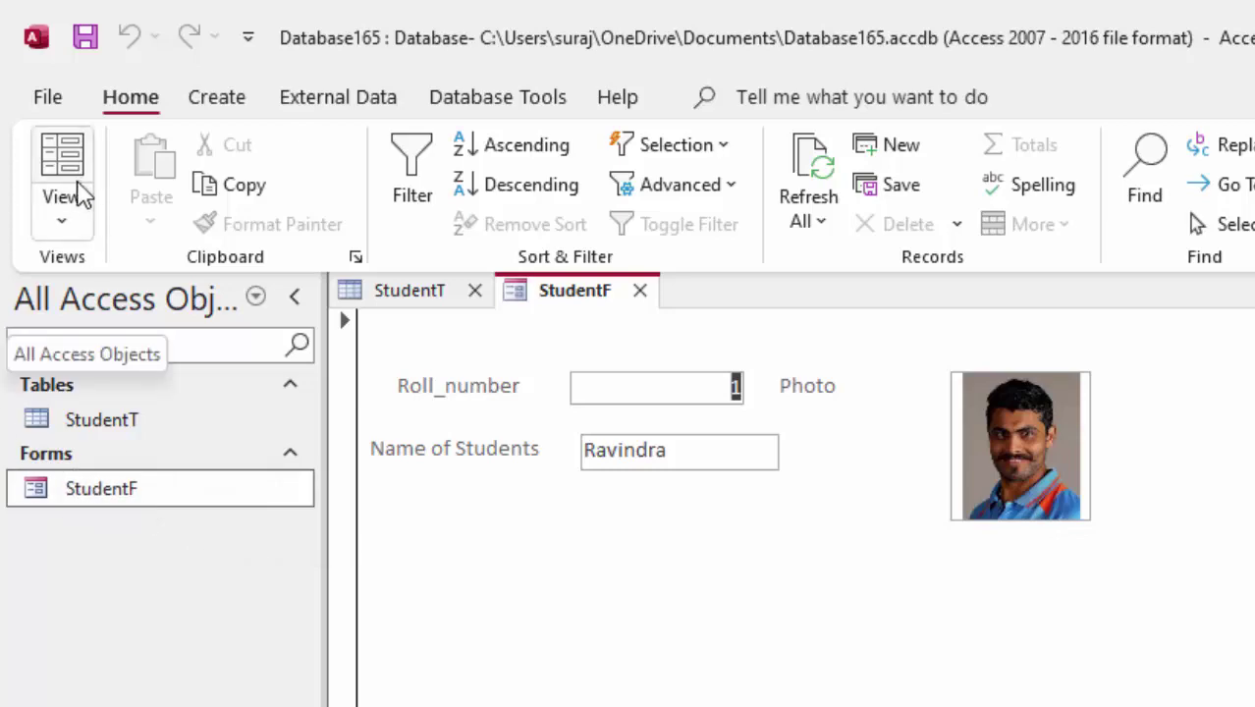
# Switch StudentF to Design View and widen the form area to the right
pyautogui.click(77, 224)
pyautogui.click(112, 414)
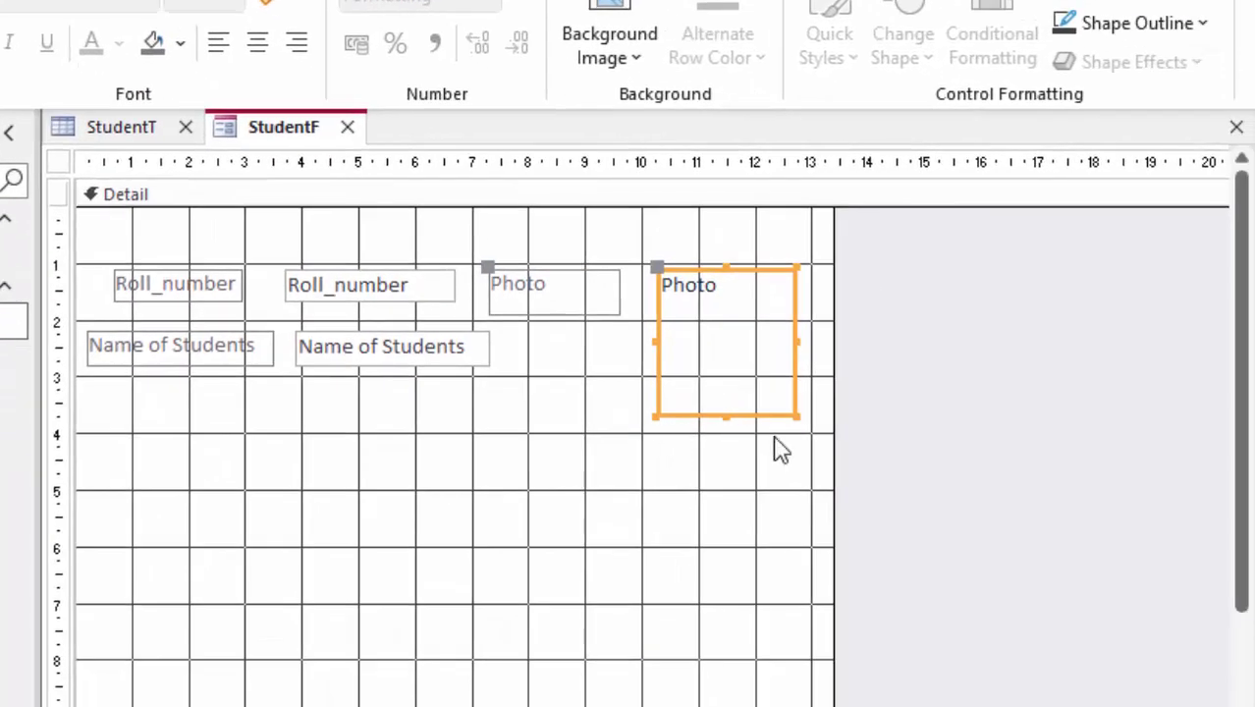
pyautogui.moveTo(835, 442); pyautogui.dragTo(941, 471)
pyautogui.click(820, 442)
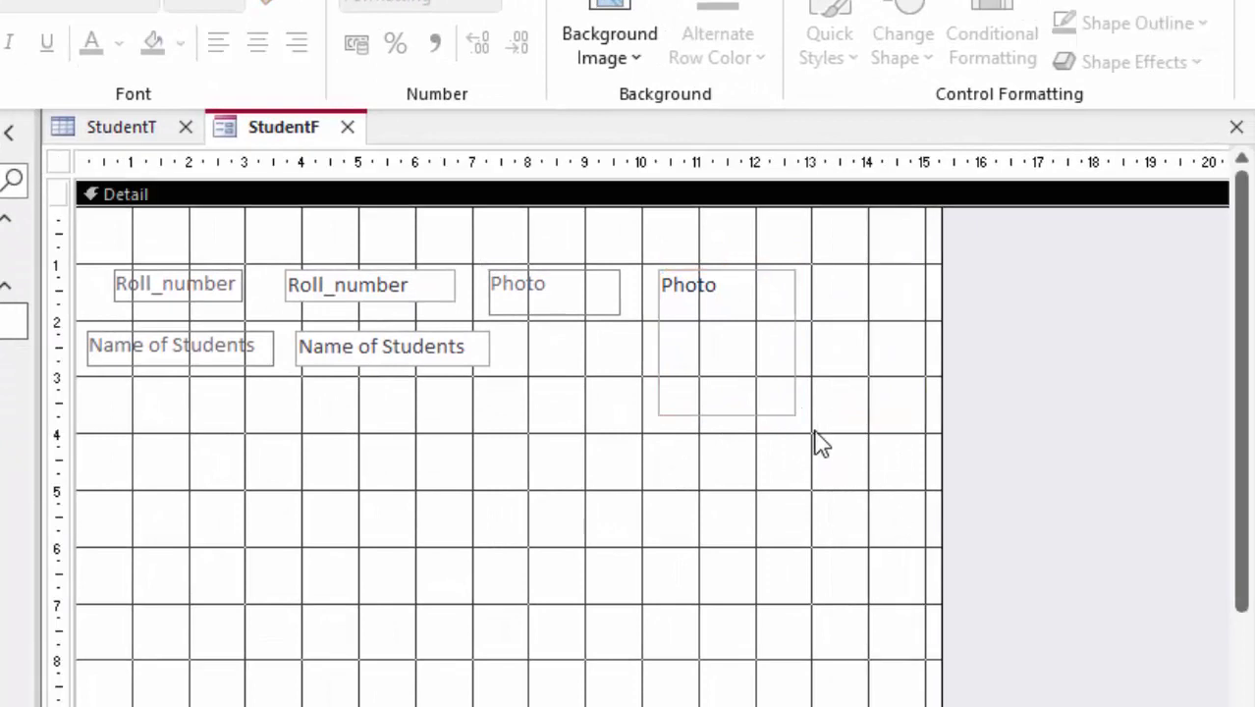
# Enlarge the Photo attachment box to about 6 cm and preview it with real student data
pyautogui.click(796, 417)
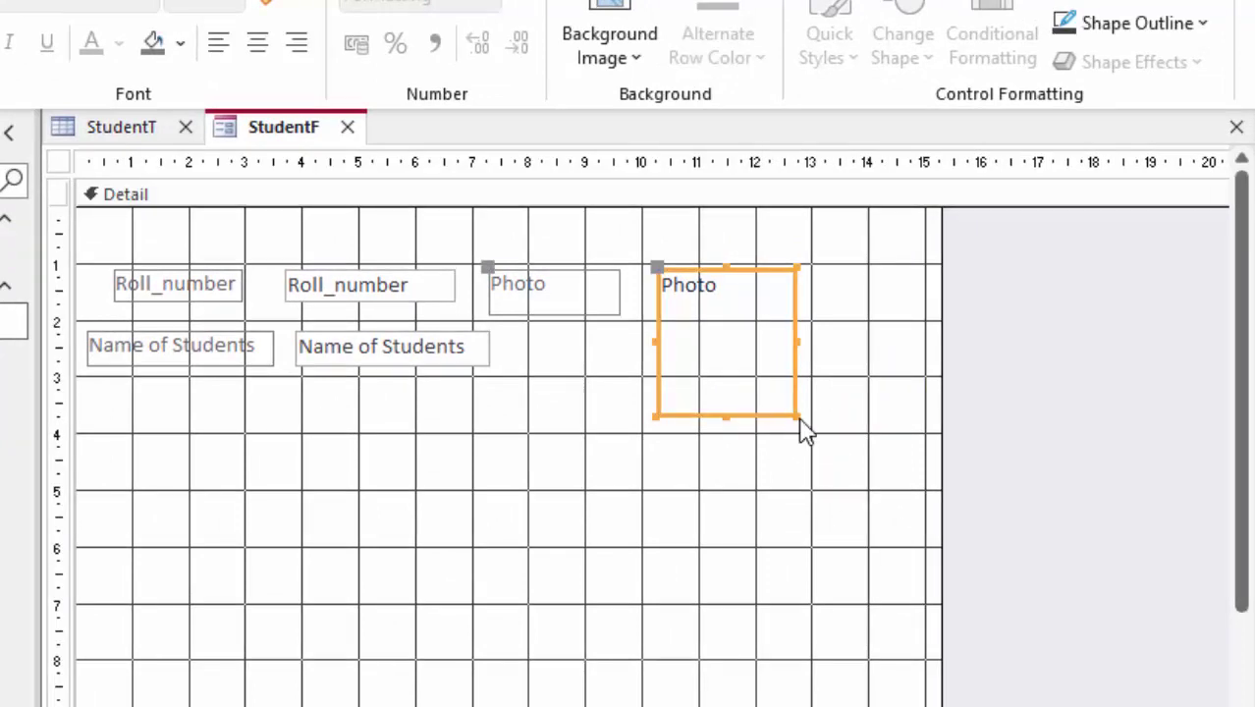
pyautogui.moveTo(797, 417); pyautogui.dragTo(883, 511)
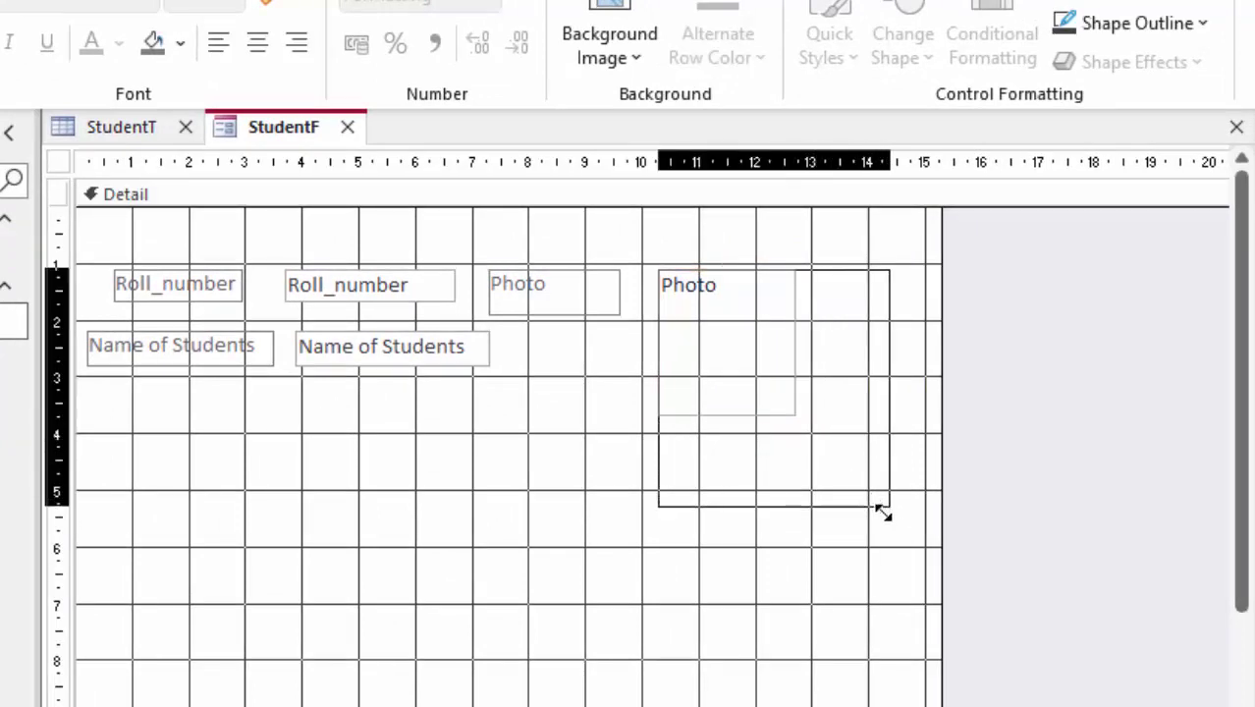
pyautogui.moveTo(882, 511); pyautogui.dragTo(919, 547)
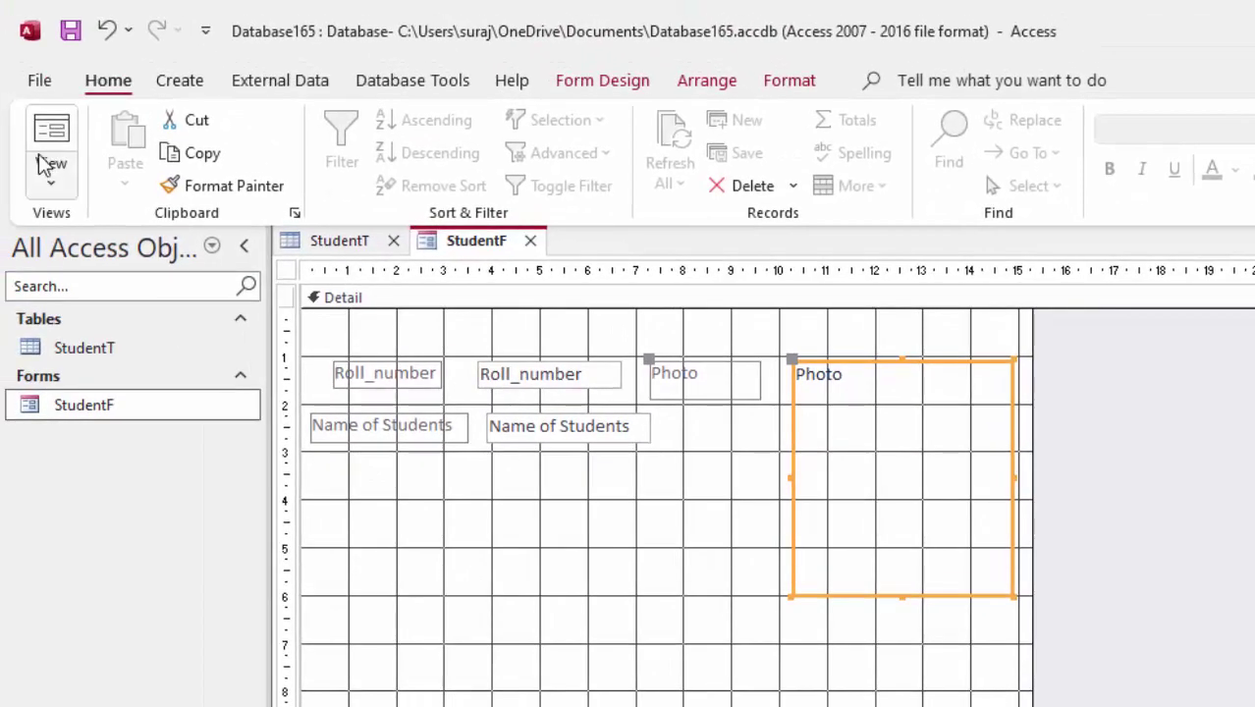
pyautogui.click(45, 144)
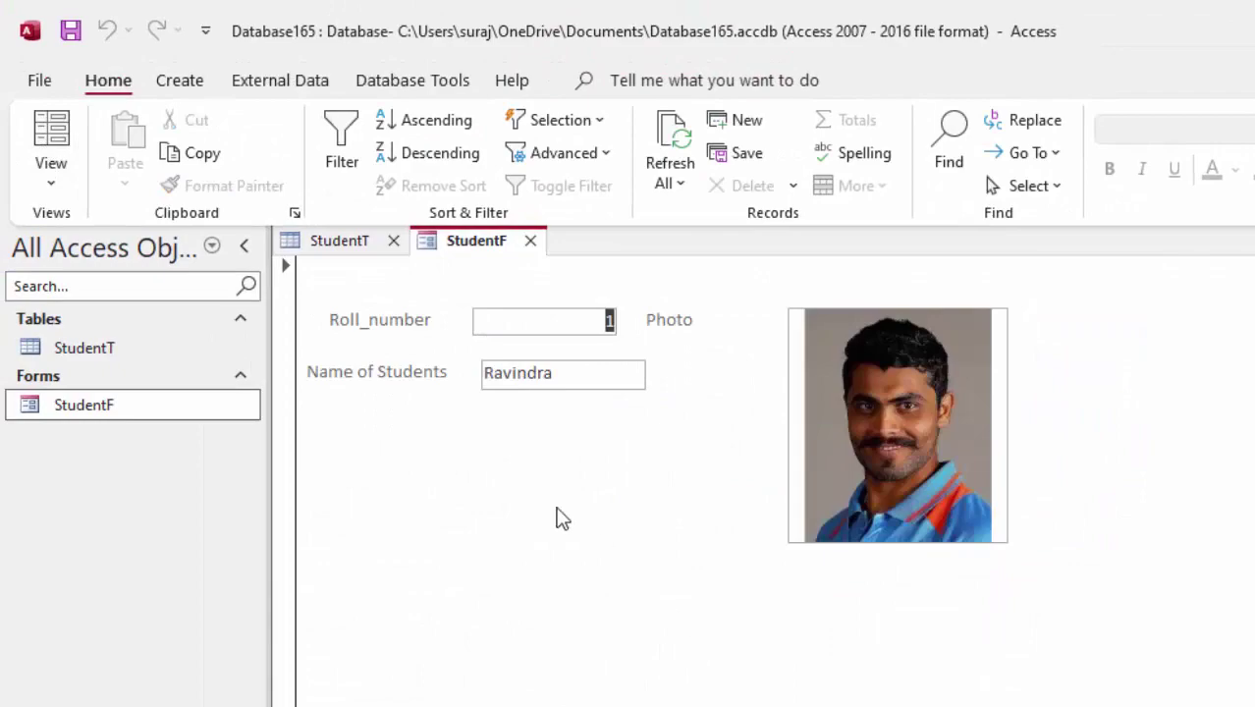
pyautogui.click(49, 185)
# In Design View, set the whole form's Pop Up property to Yes via the Property Sheet
pyautogui.click(101, 355)
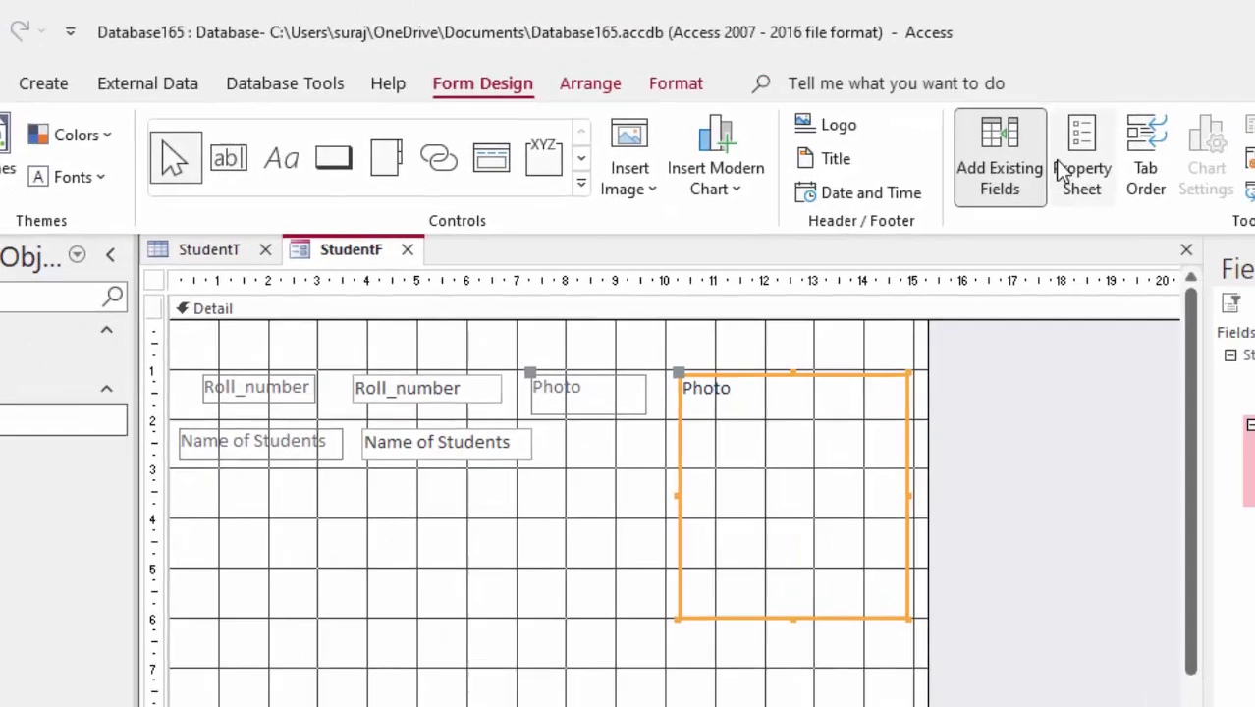
pyautogui.click(1181, 157)
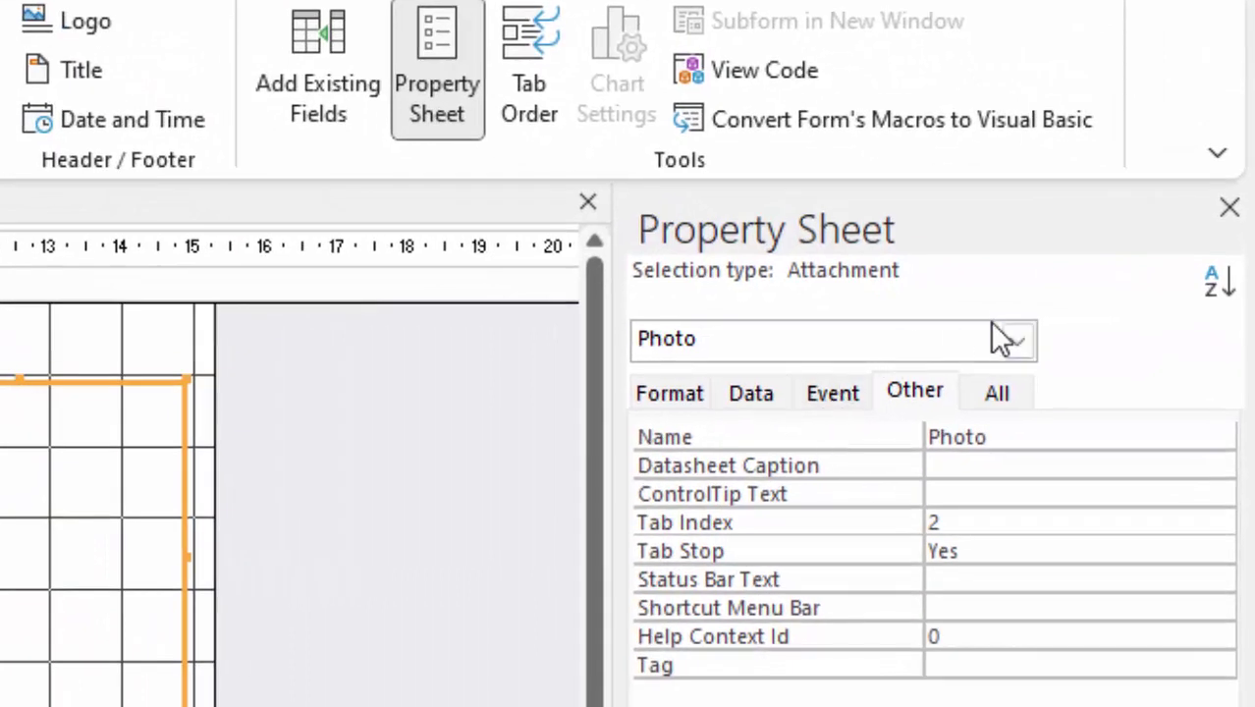
pyautogui.click(1048, 388)
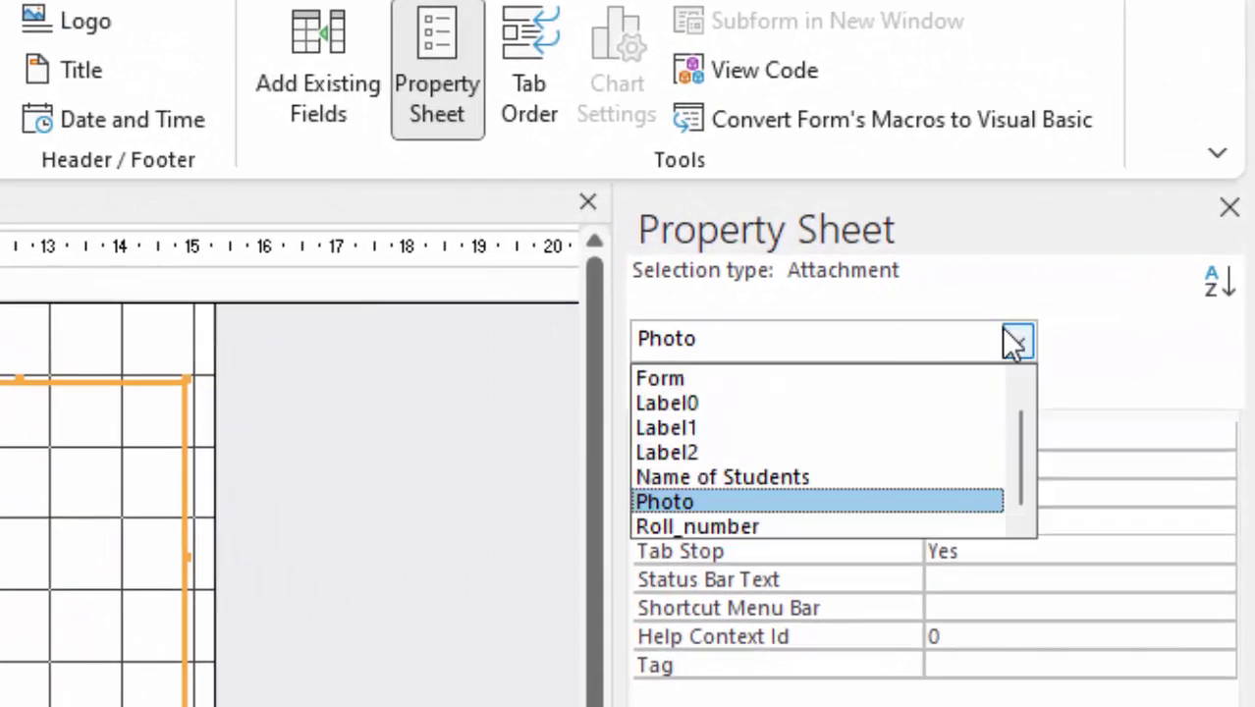
pyautogui.click(825, 383)
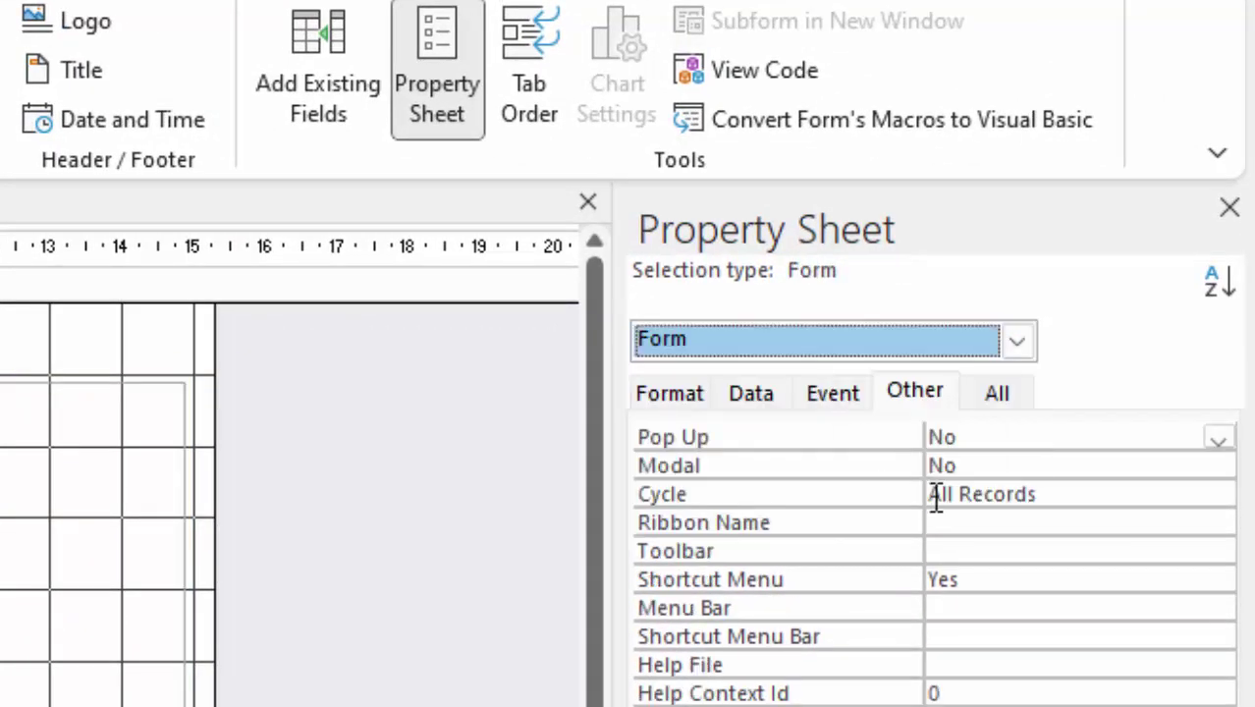
pyautogui.click(1049, 436)
pyautogui.click(1218, 438)
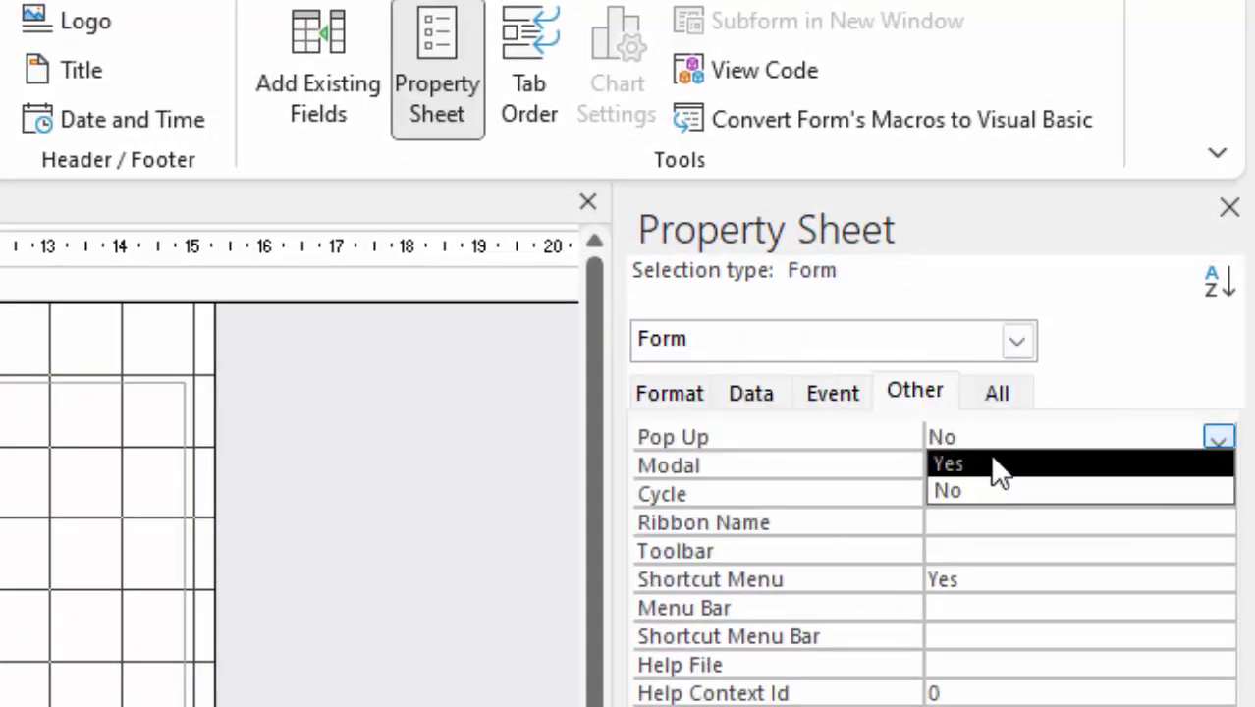
pyautogui.click(990, 464)
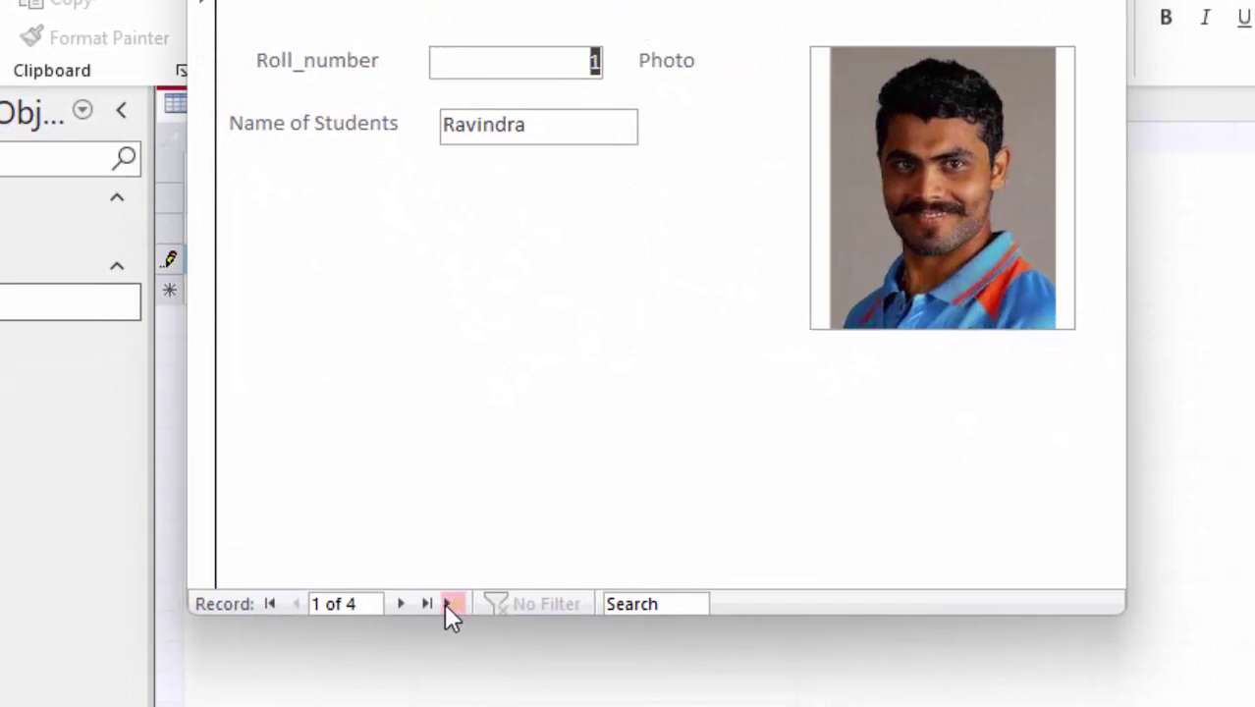
# Step back through the student records in the StudentF pop-up to the first record
pyautogui.scroll(-2, 413, 540)
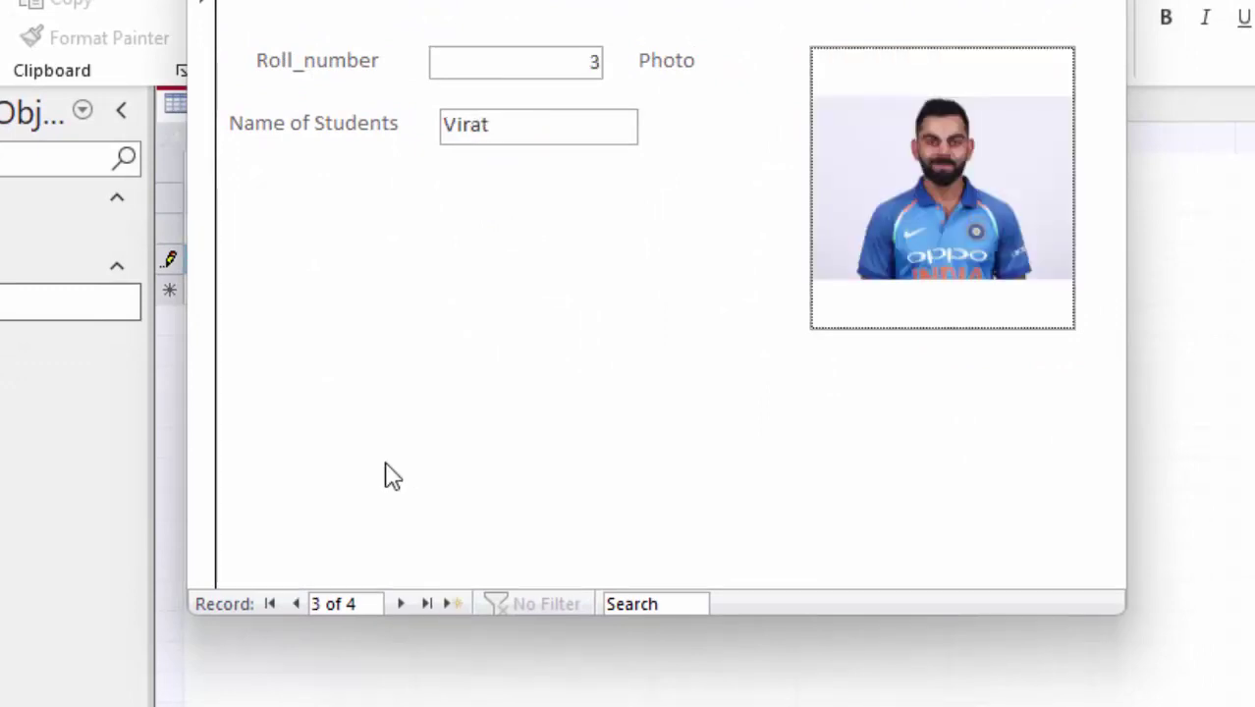
pyautogui.click(298, 603)
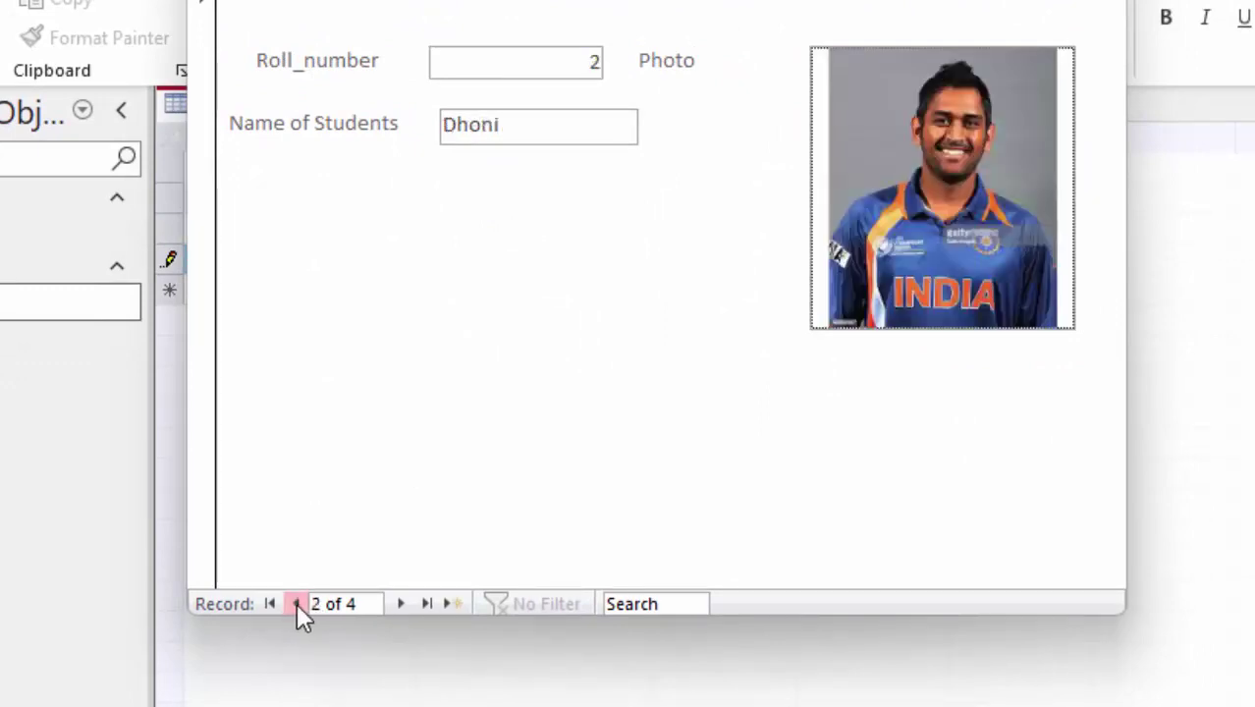
pyautogui.click(297, 603)
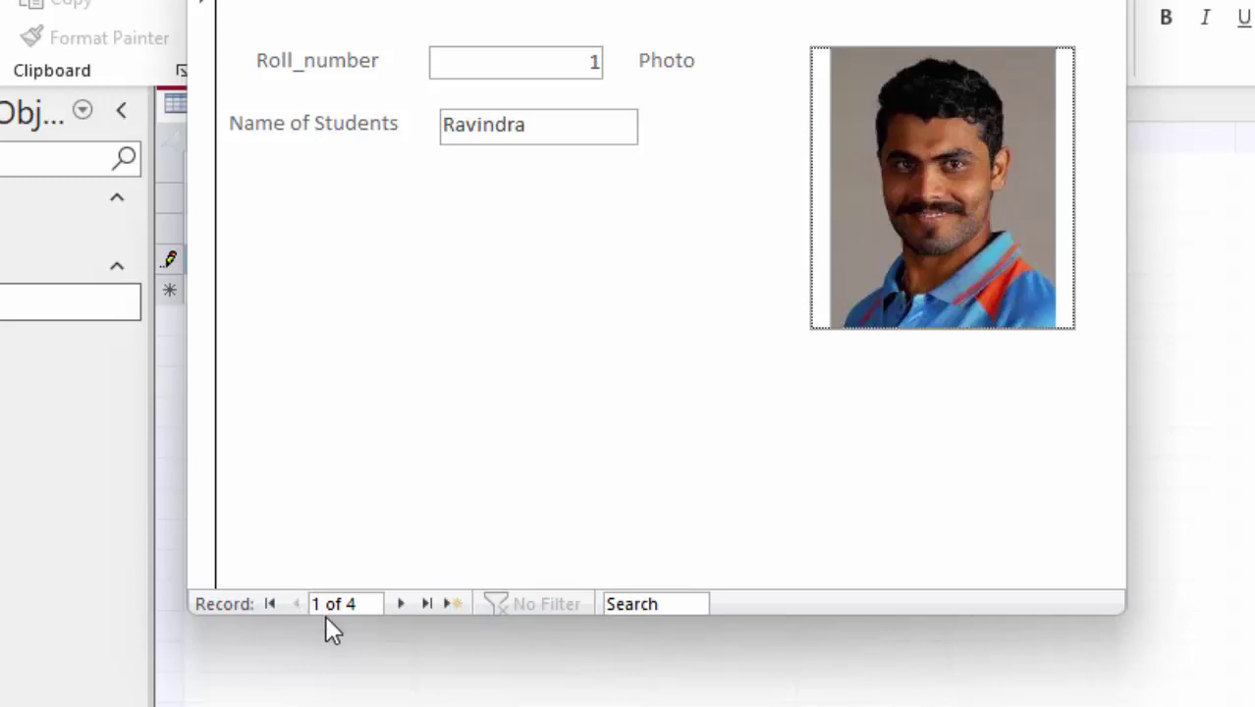
# Drag the StudentF pop-up window up and reposition it over the StudentT table
pyautogui.scroll(-1, 304, 603)
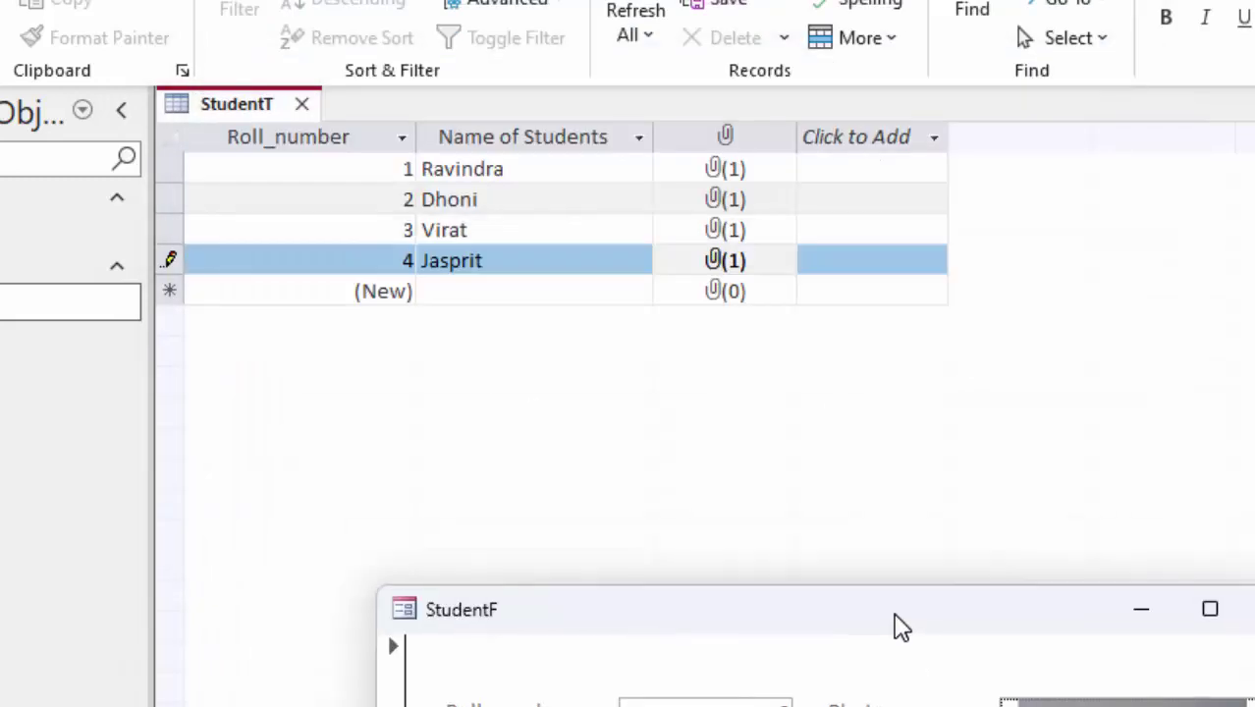
pyautogui.moveTo(897, 622); pyautogui.dragTo(967, 364)
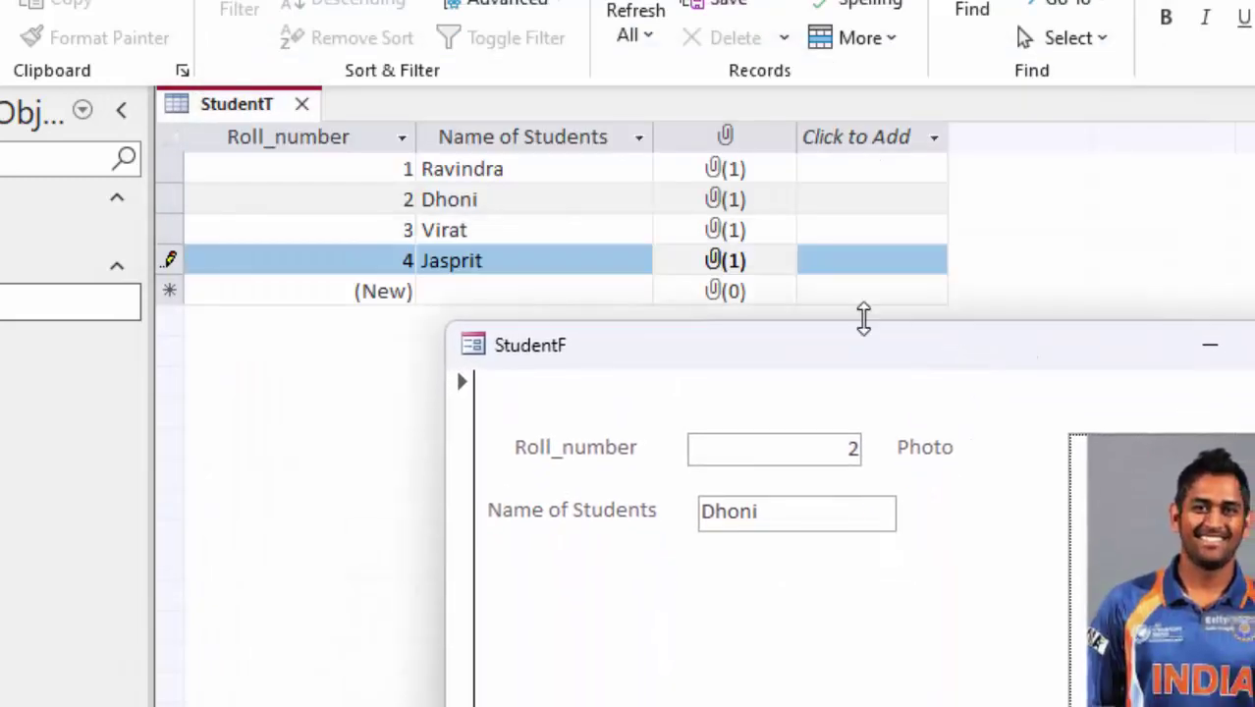
pyautogui.moveTo(961, 363)
pyautogui.mouseDown()
pyautogui.moveTo(1068, 242)
pyautogui.moveTo(1138, 61)
pyautogui.mouseUp()
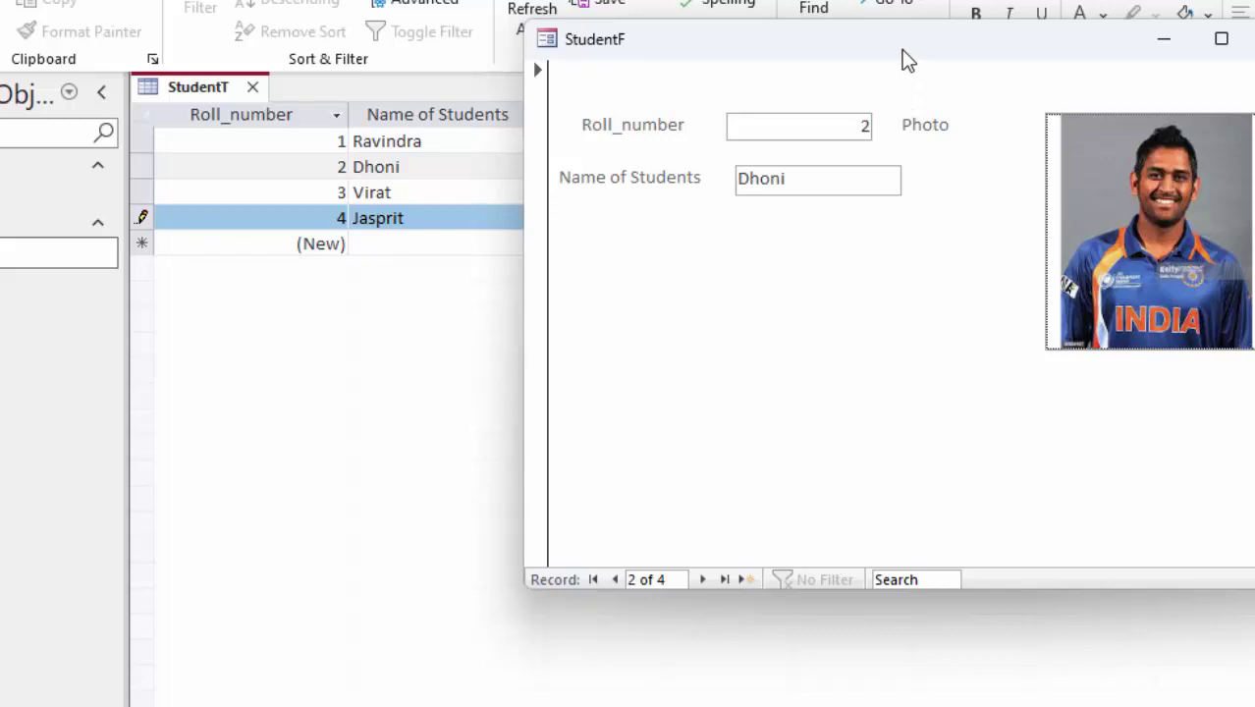
pyautogui.moveTo(902, 49); pyautogui.dragTo(748, 41)
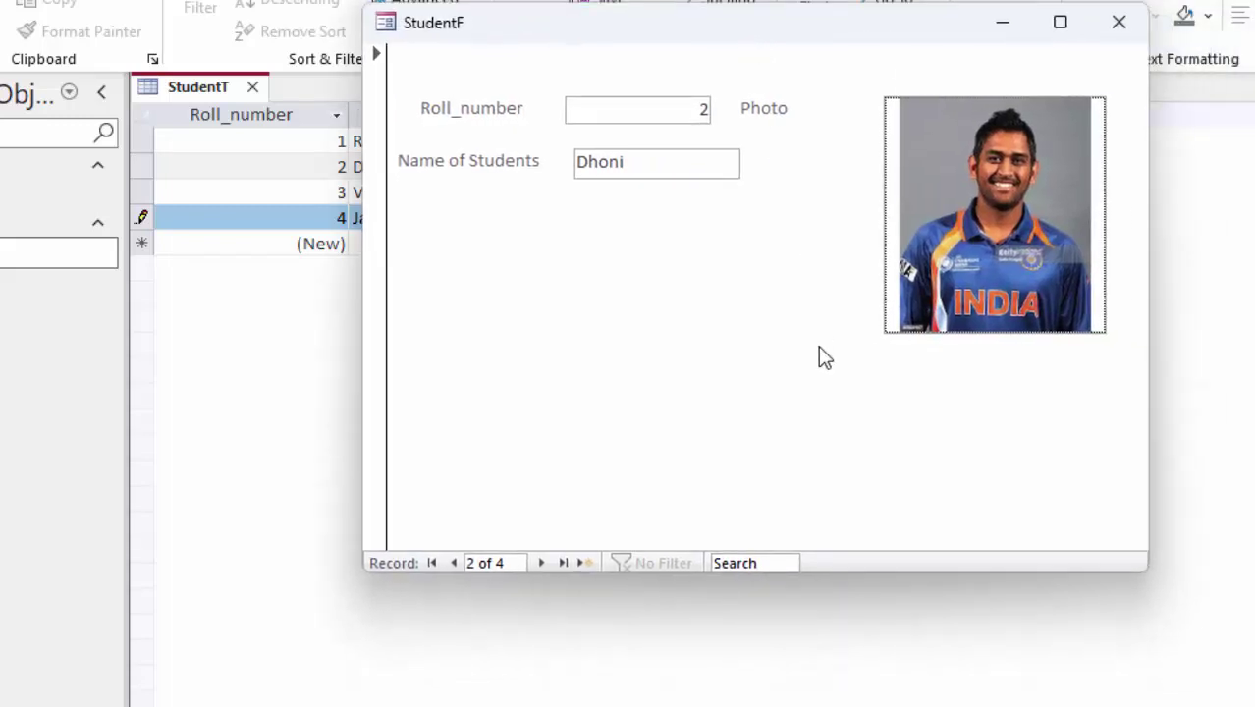